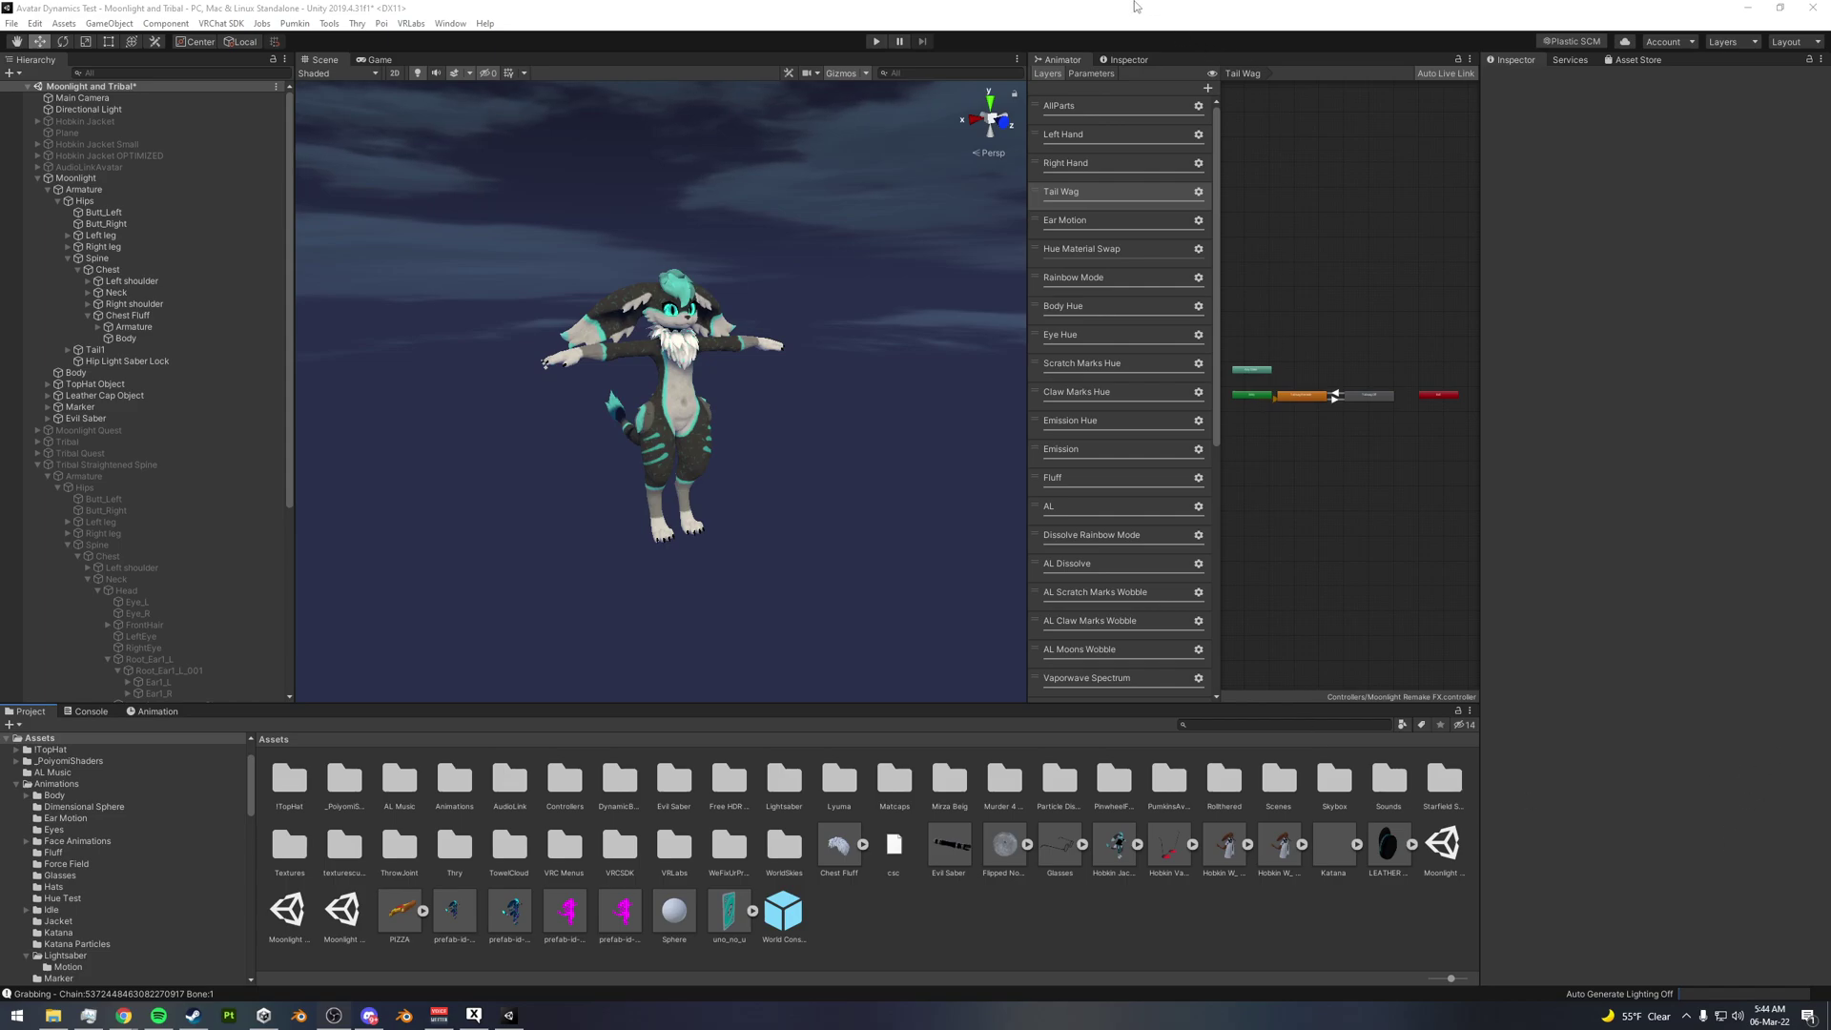
- Select the Moonlight avatar and review its Dynamic Bone components for the hair and ears
left_click(1137, 8)
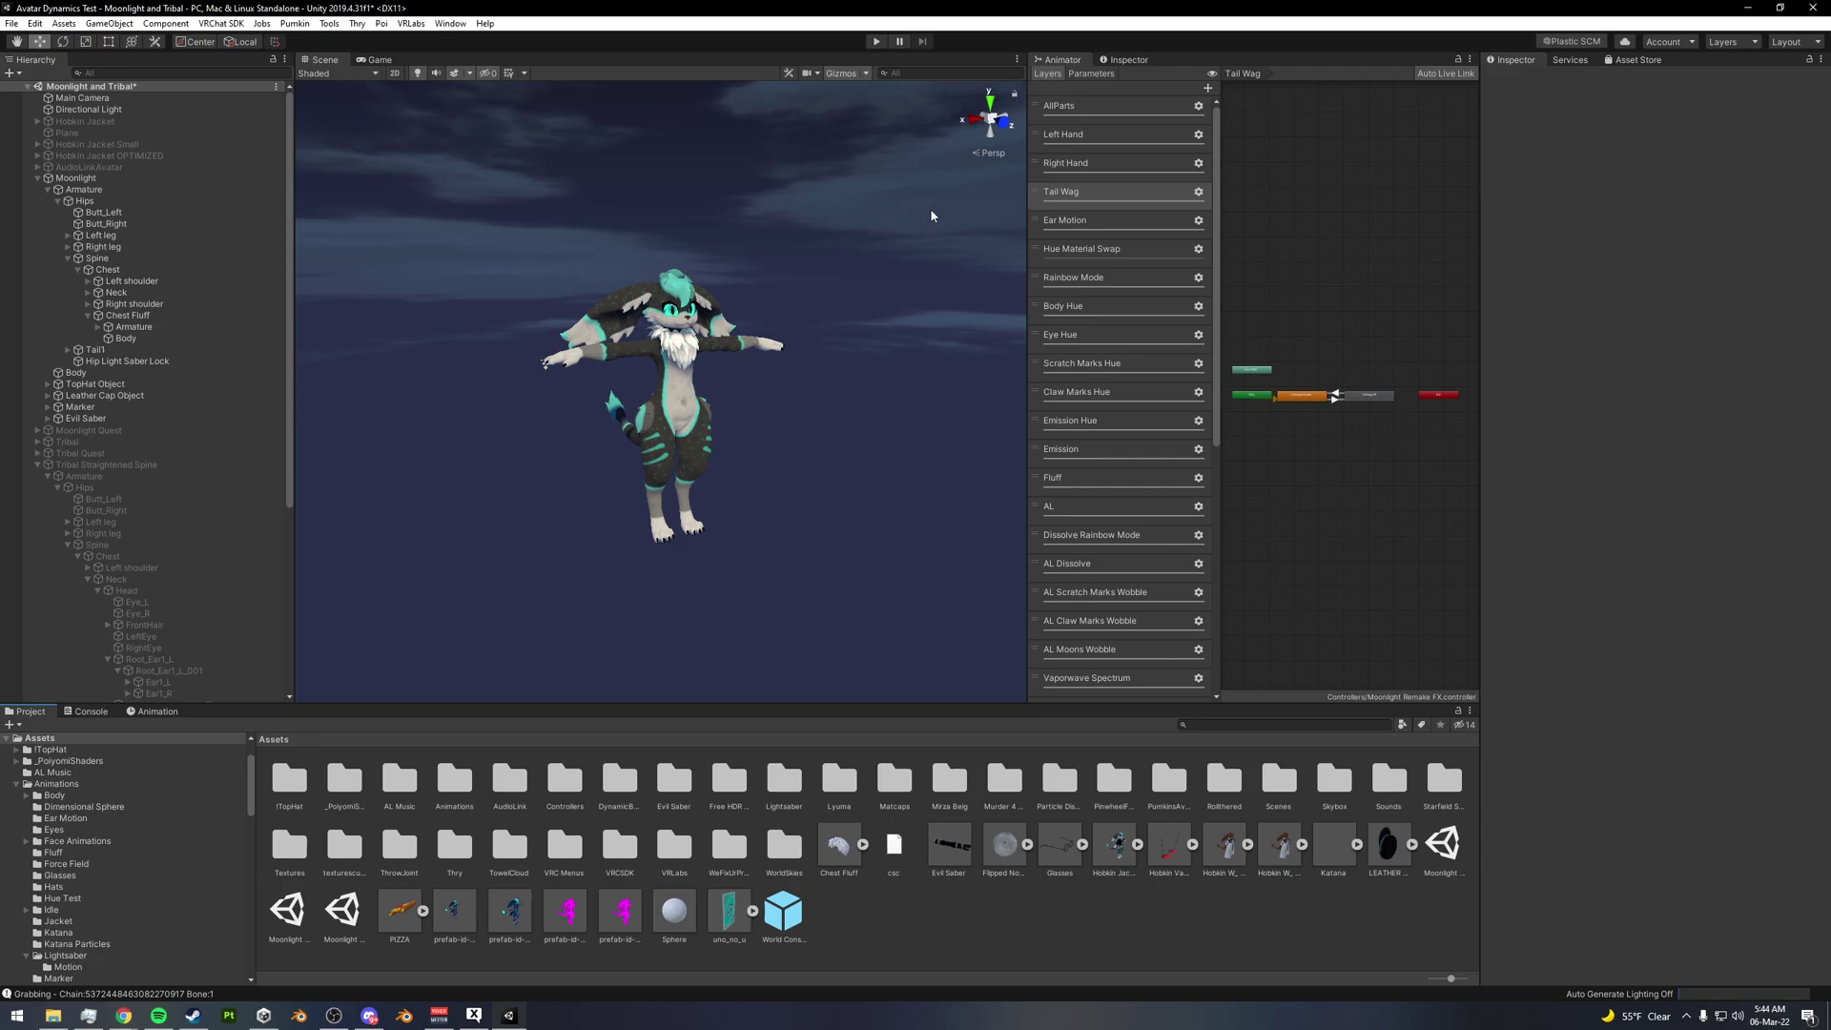
left_click(76, 178)
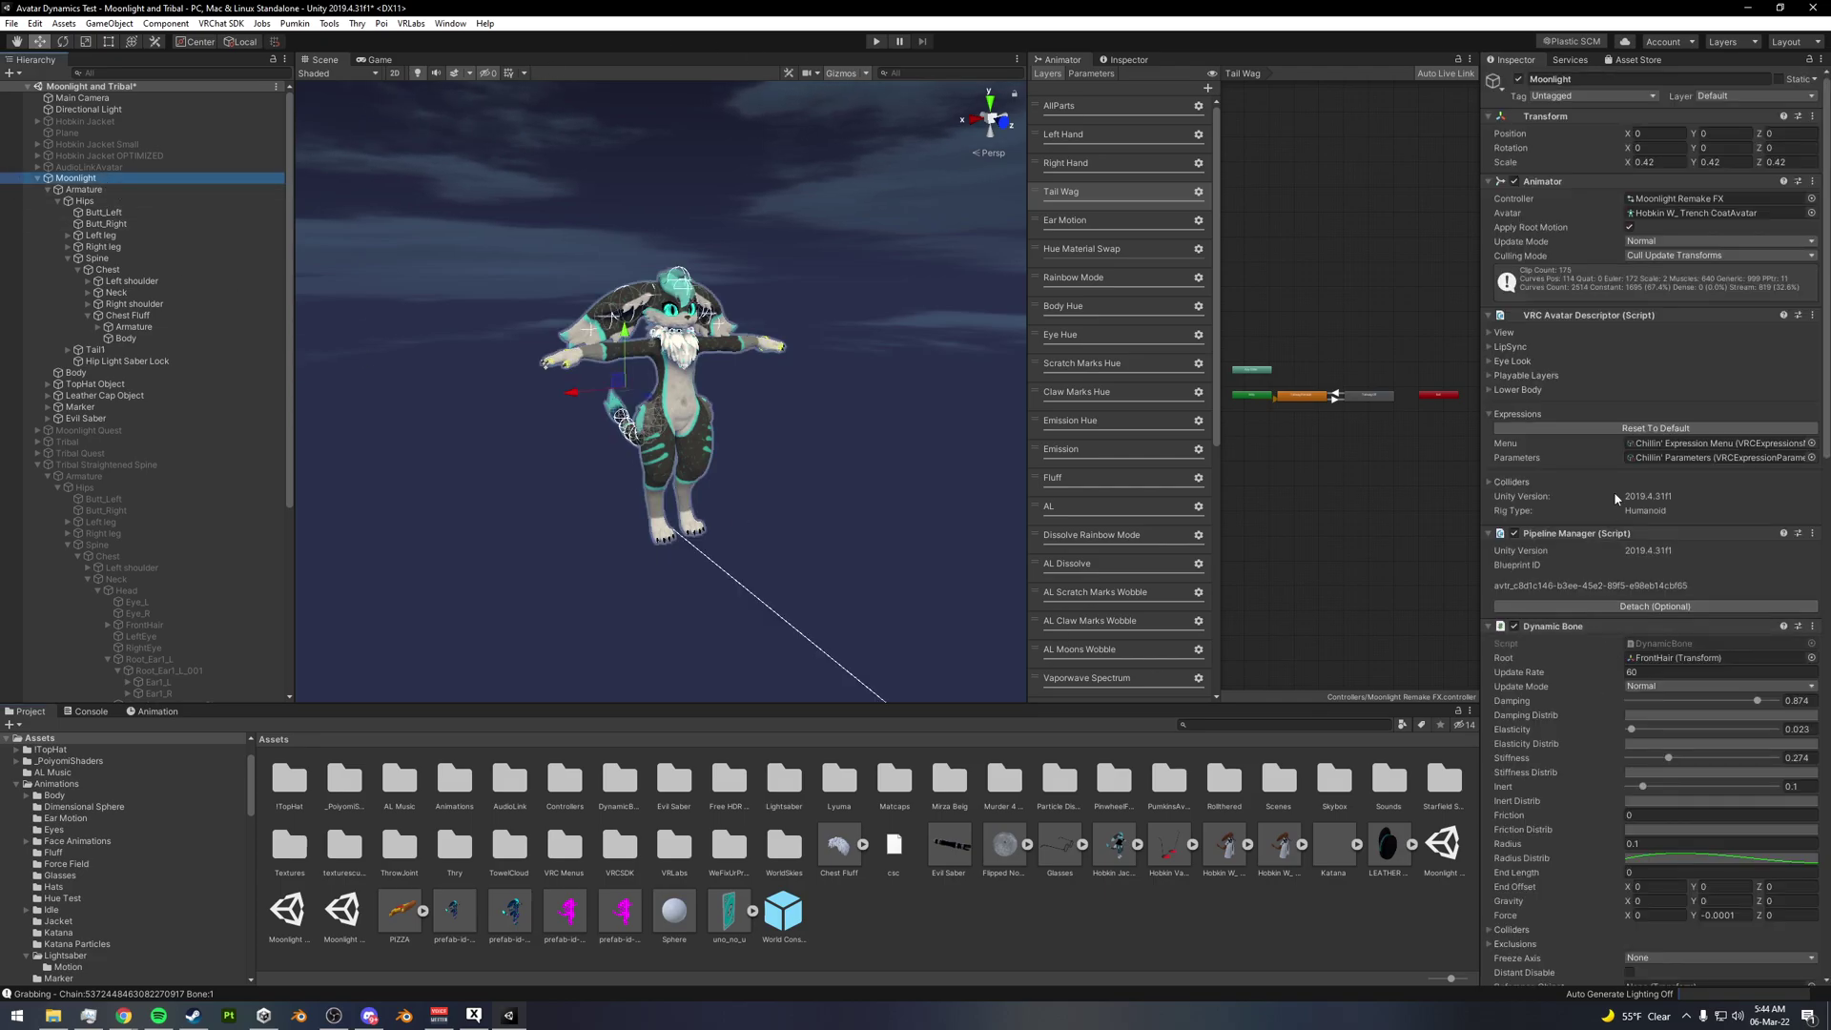
scroll(1614, 495, "down", 5)
left_click_drag(653, 448, 559, 426, "alt")
scroll(606, 407, "up", 5)
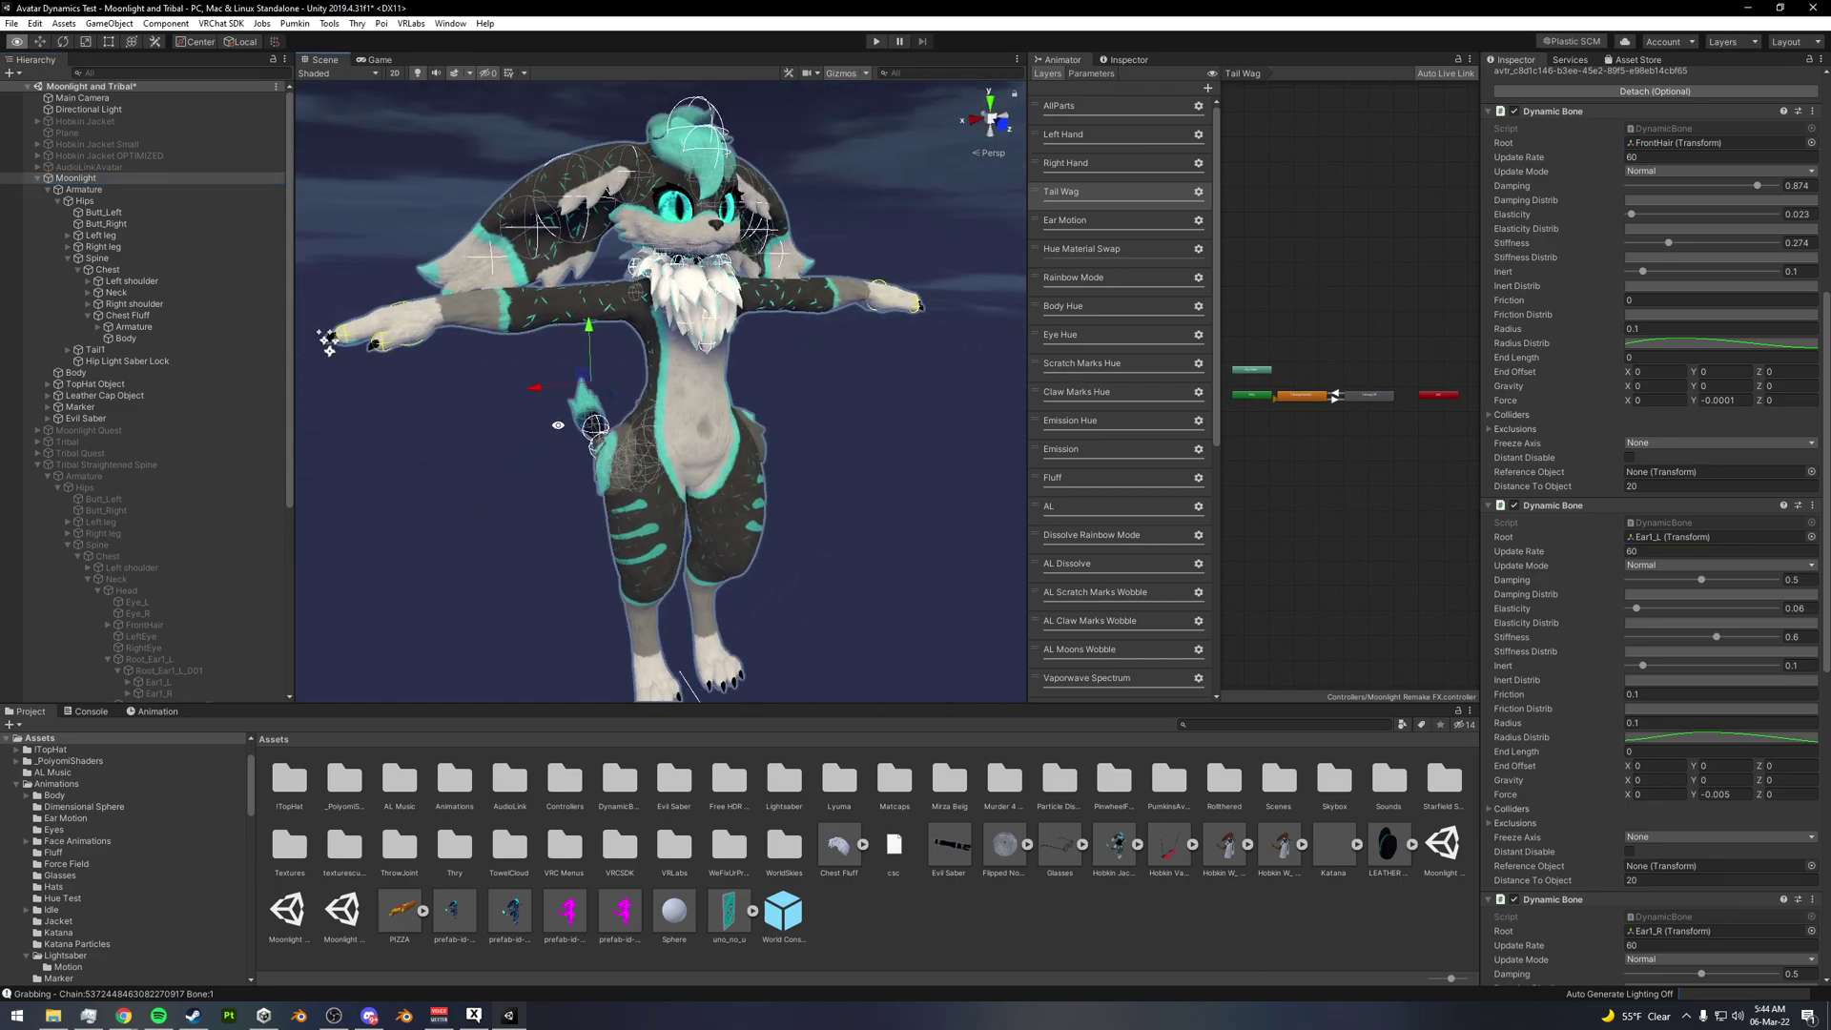
scroll(572, 423, "down", 5)
left_click_drag(717, 396, 766, 369, "alt")
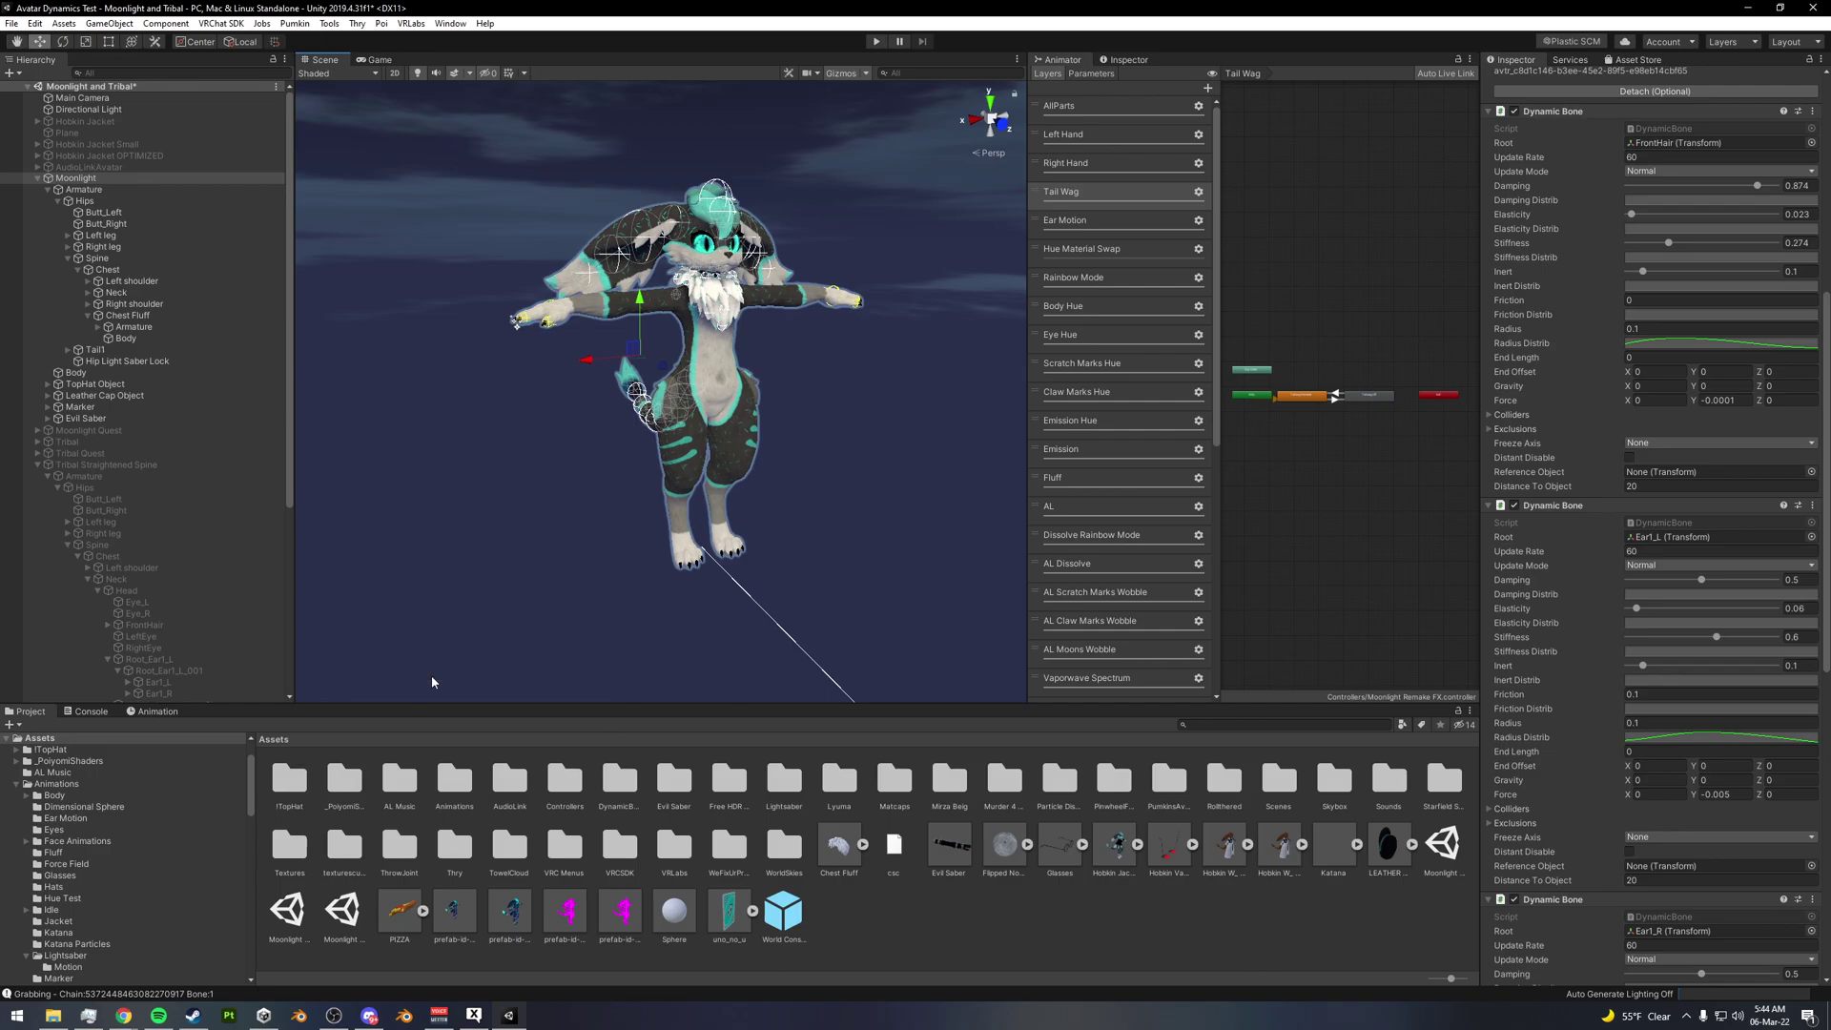
- Convert all of the avatar's Dynamic Bone components to PhysBones with the auto fix in the VRChat SDK builder
left_click(220, 23)
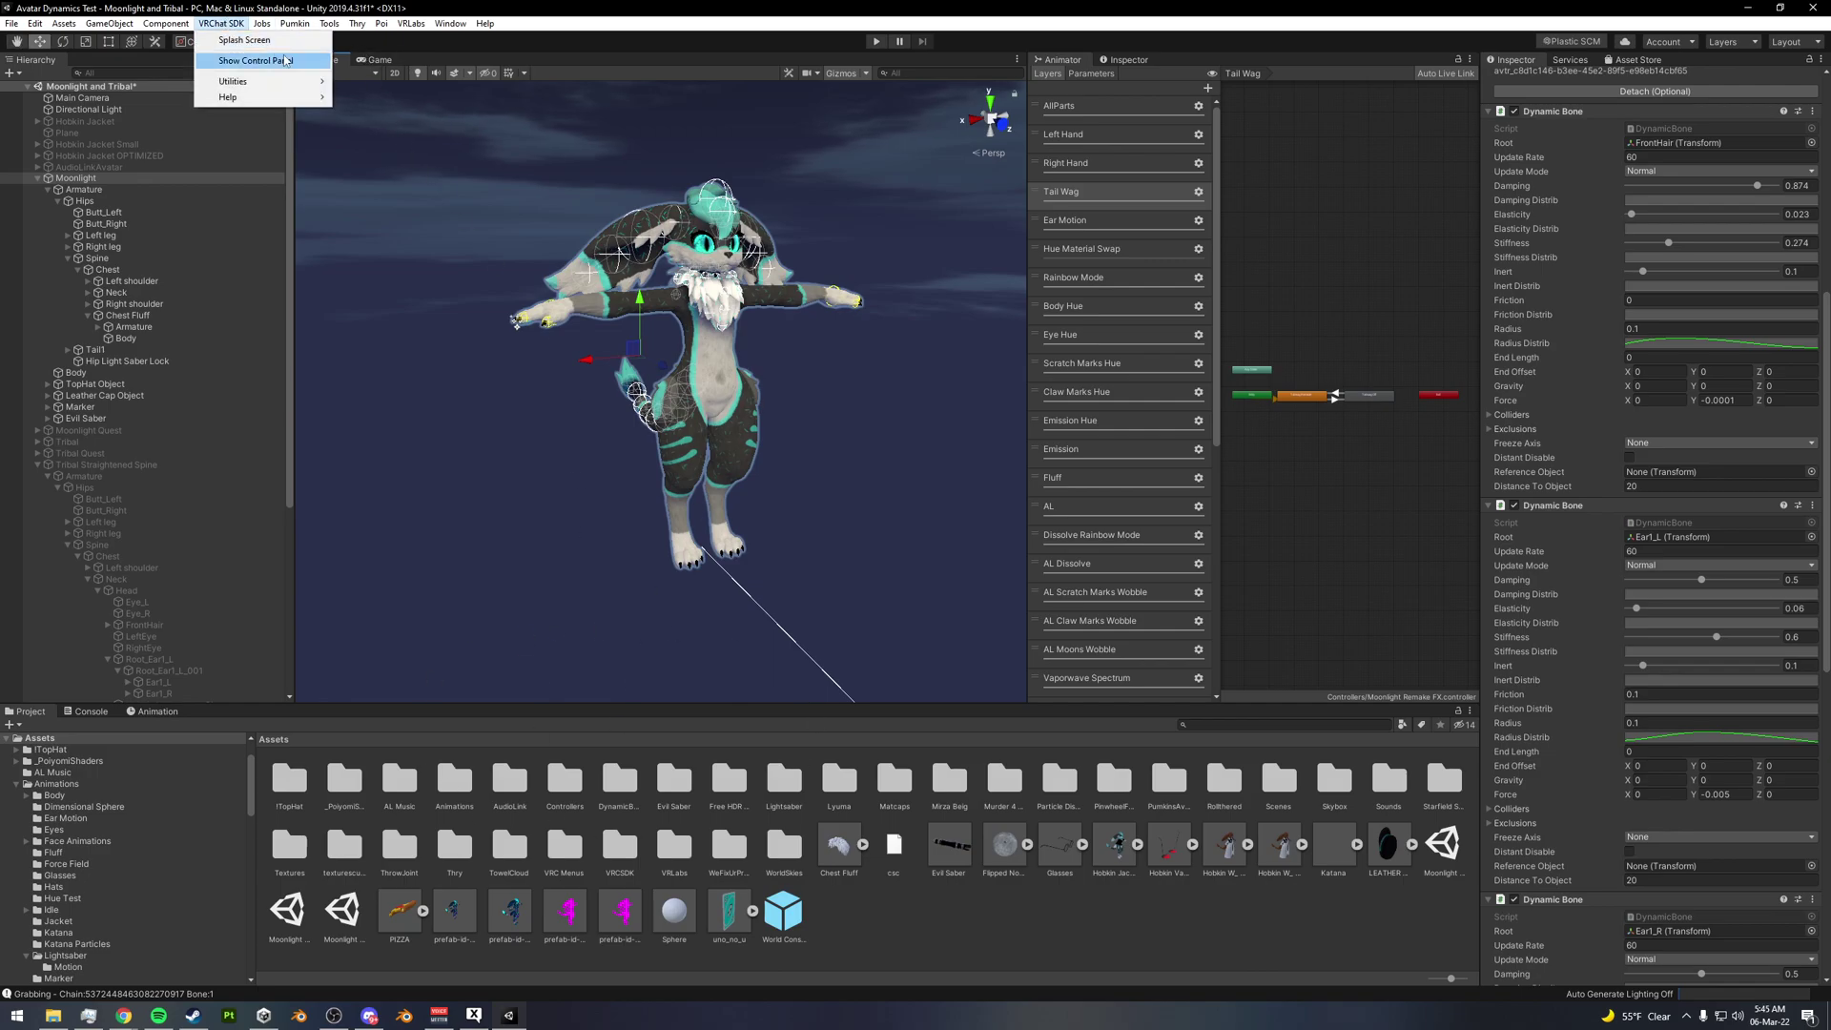
left_click(238, 55)
left_click_drag(1148, 73, 1225, 198)
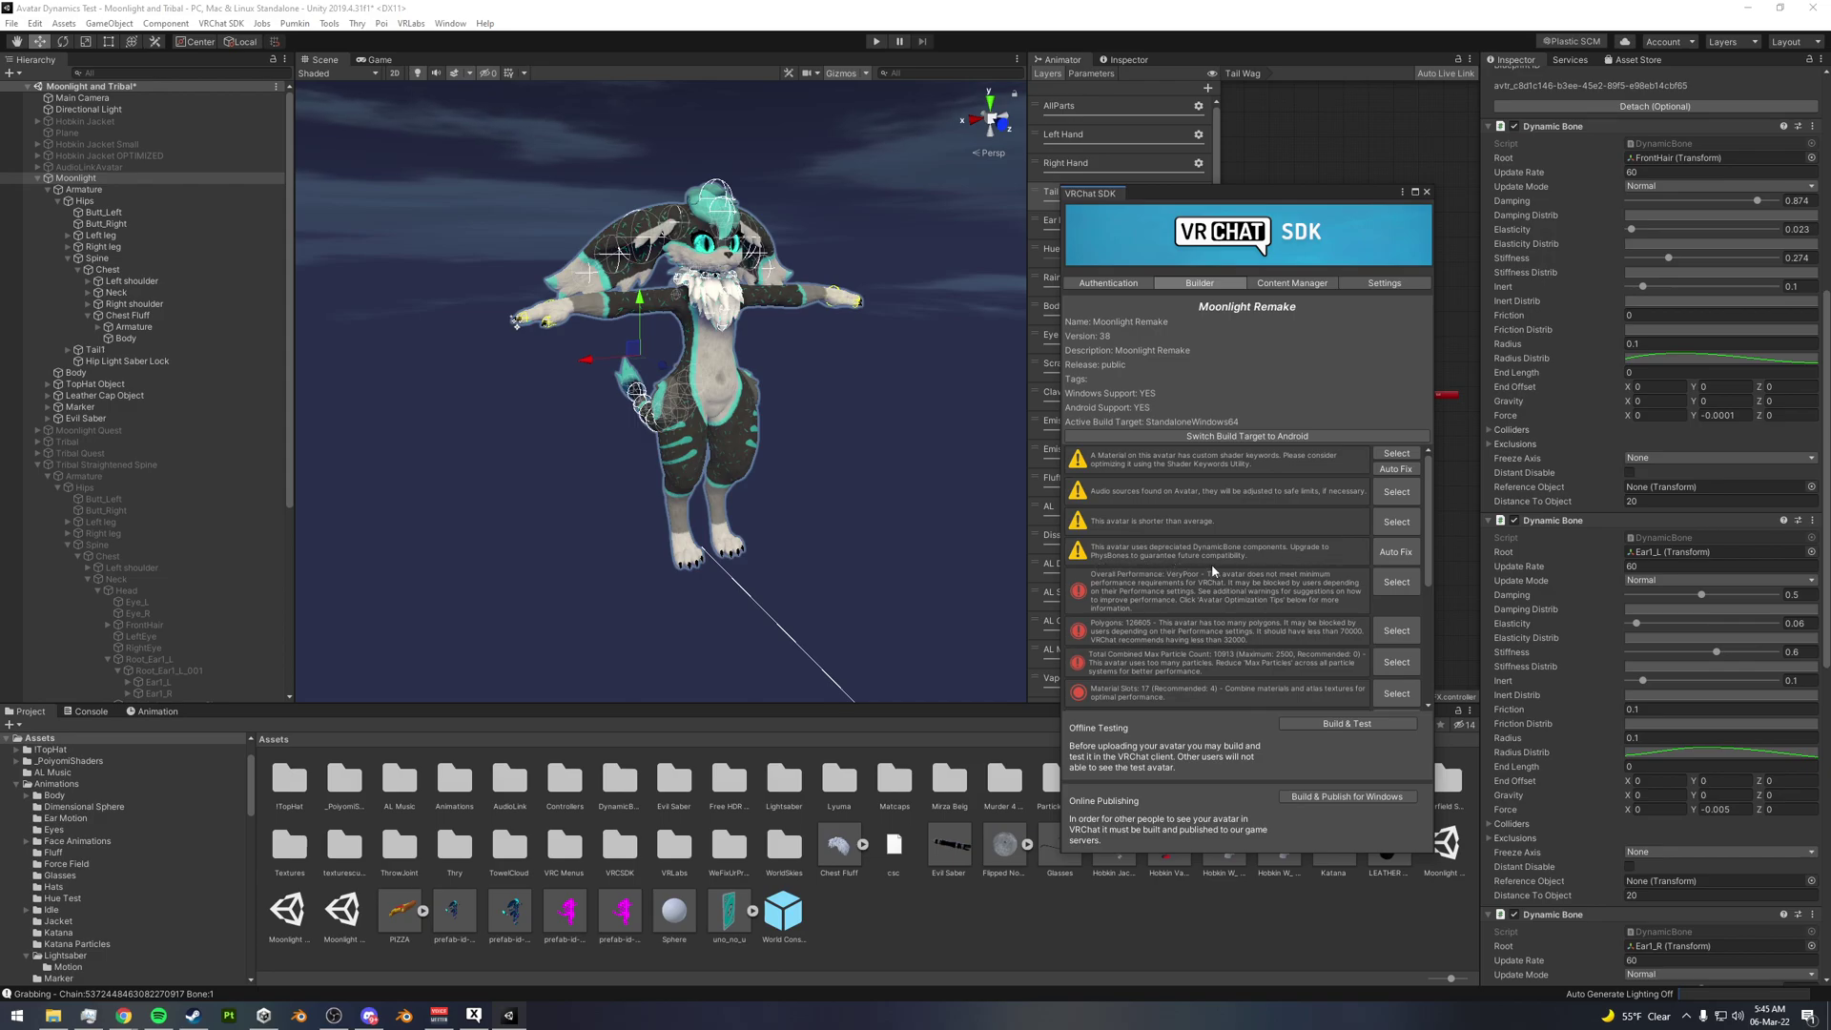
left_click(1404, 555)
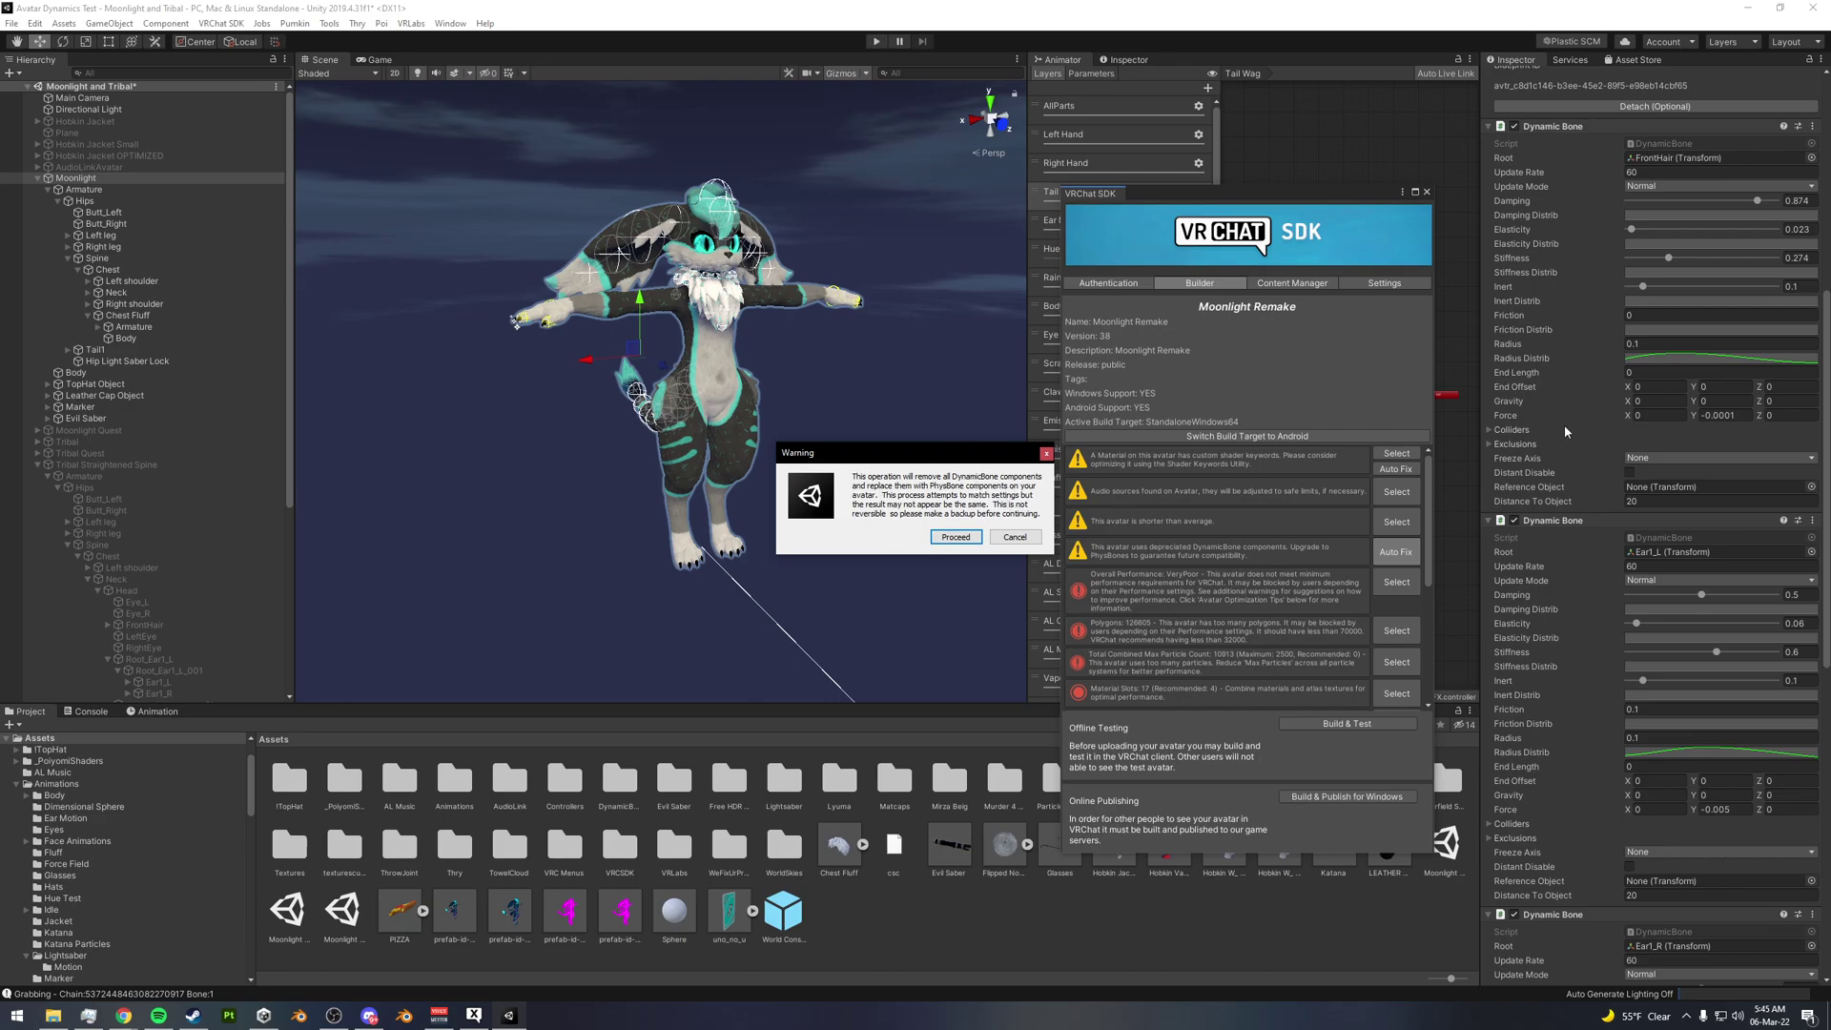
left_click(956, 537)
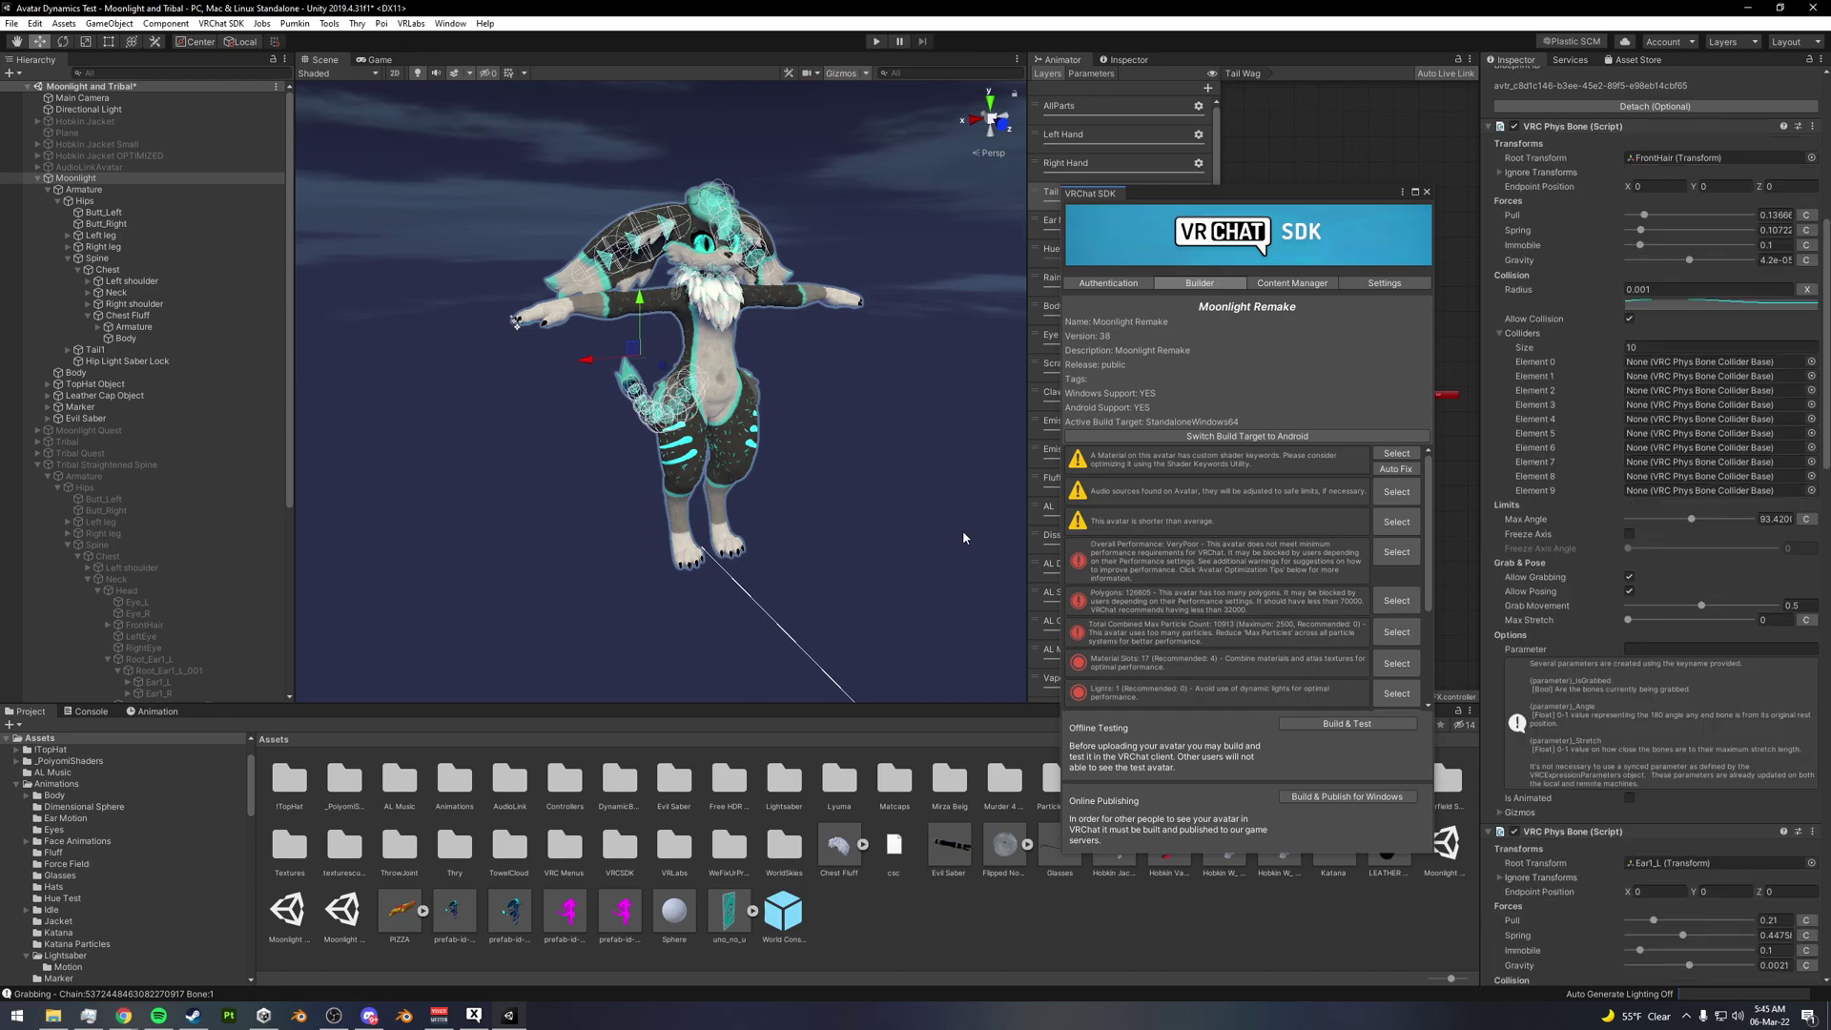
- Close the VRChat SDK control panel and examine the PhysBone chains on the avatar's hair, ears and tail together with their settings
left_click_drag(677, 449, 707, 279, "alt")
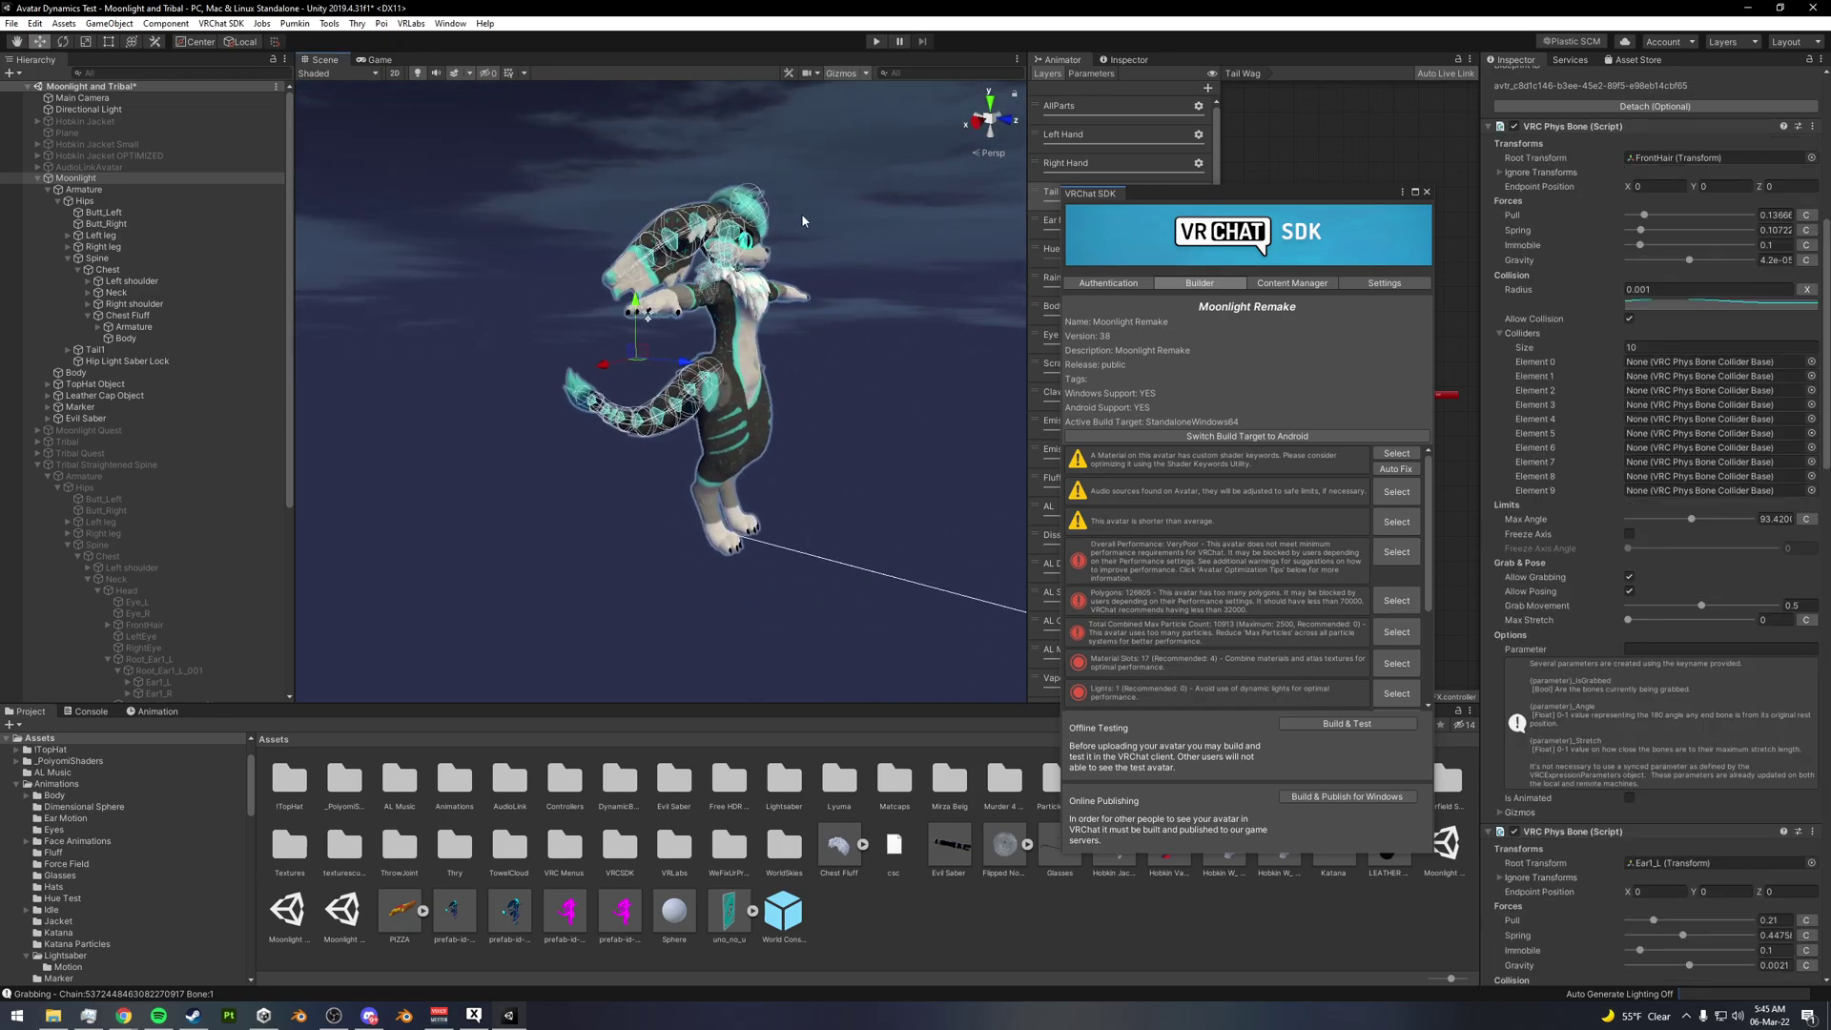
left_click(1427, 193)
left_click_drag(963, 286, 916, 329, "alt")
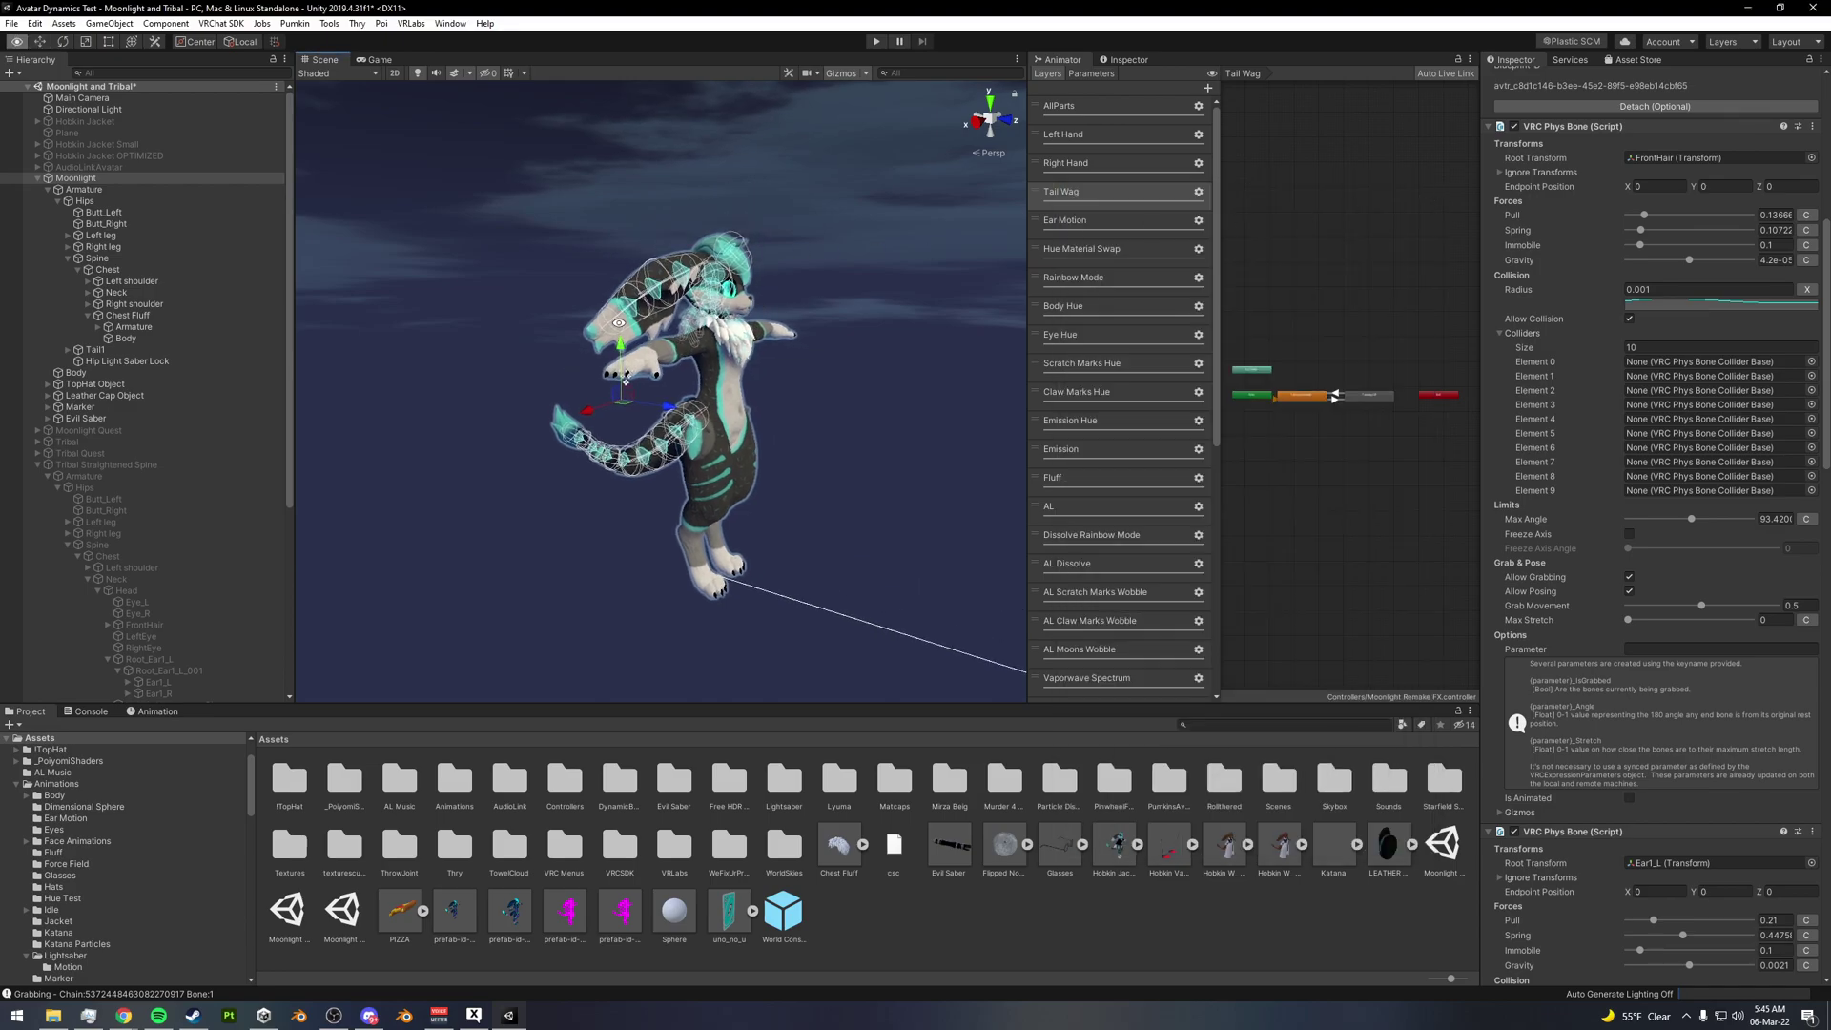
scroll(950, 336, "up", 5)
left_click_drag(687, 334, 767, 334, "alt")
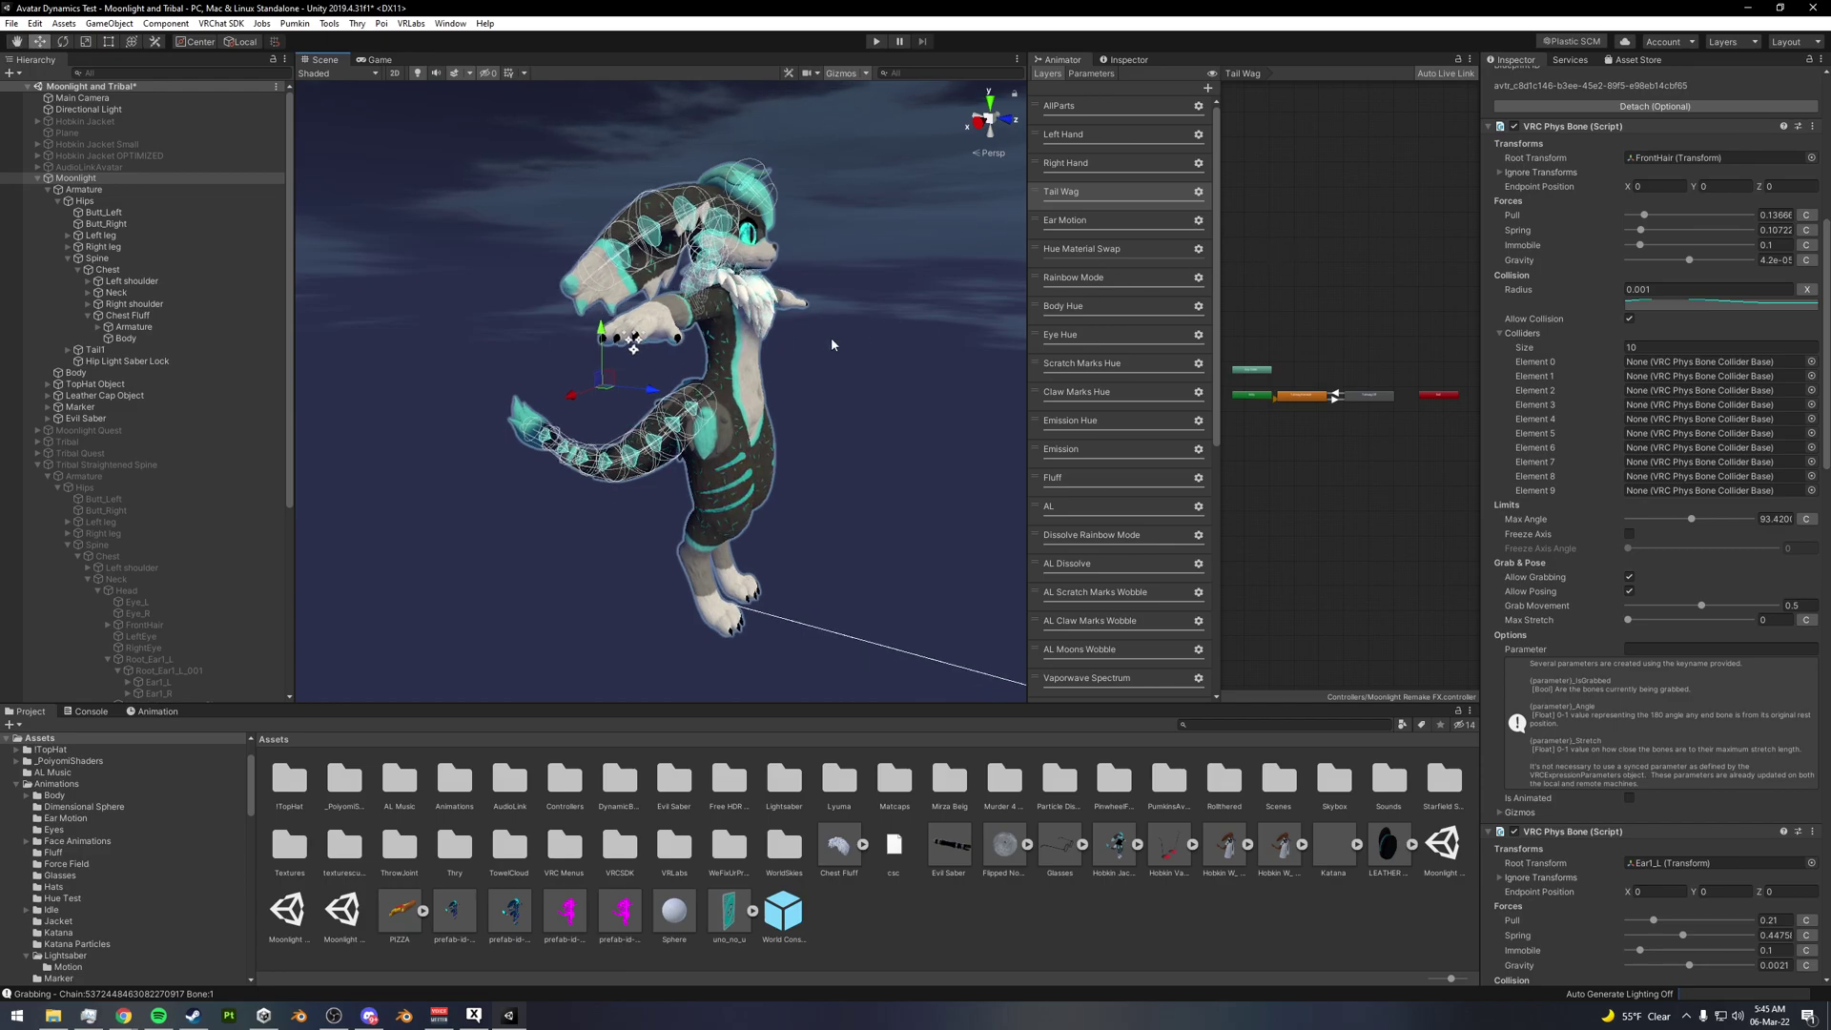
scroll(1560, 505, "up", 5)
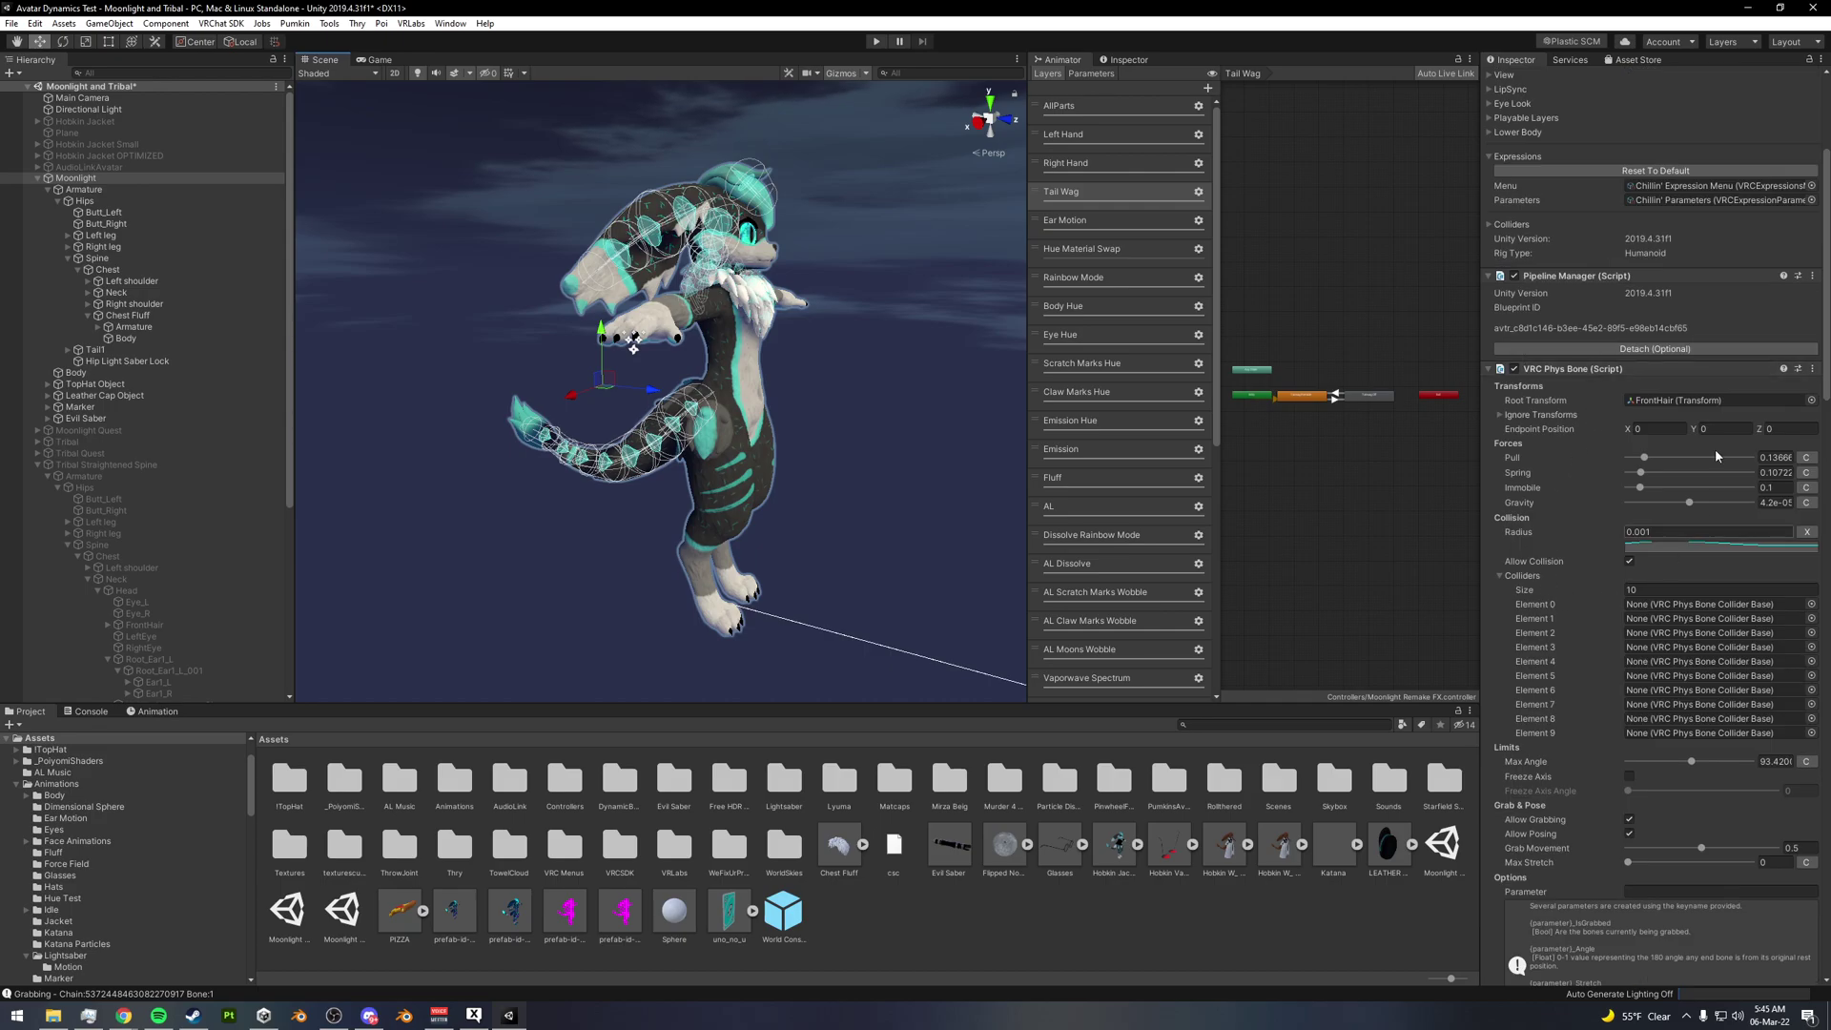
left_click_drag(499, 317, 705, 321, "alt")
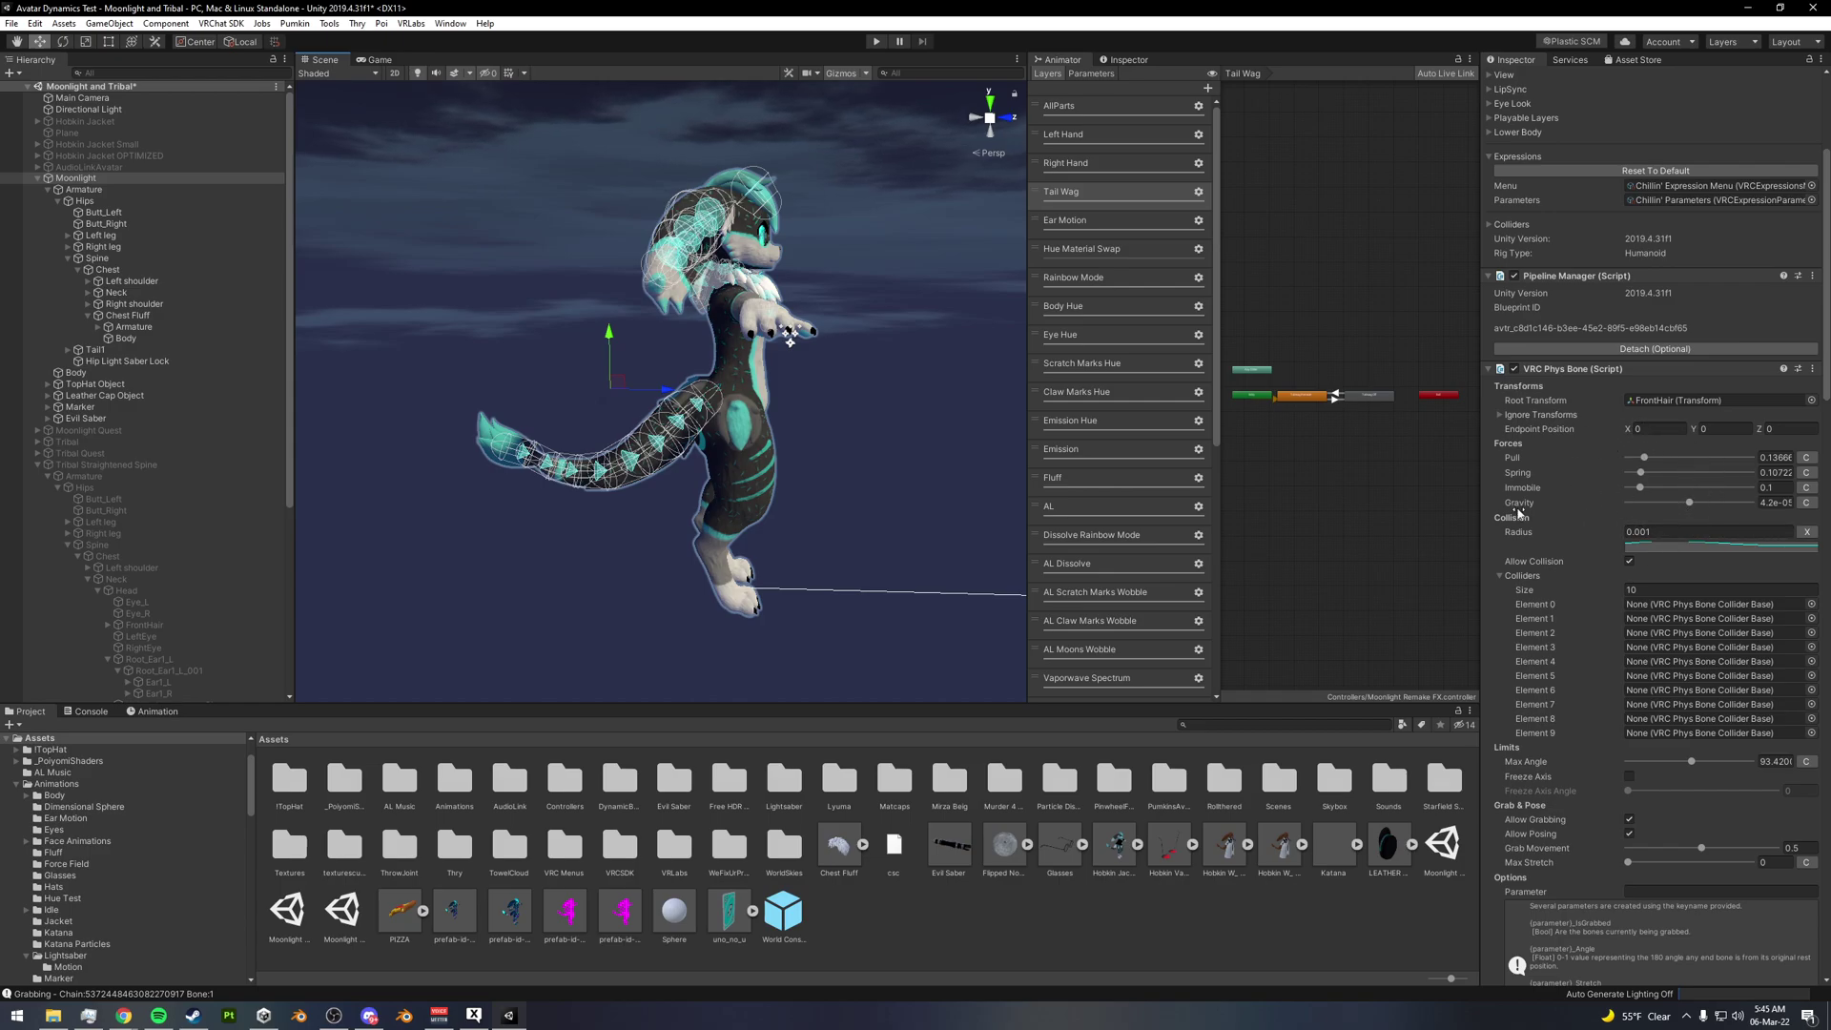
left_click_drag(943, 446, 793, 413, "alt")
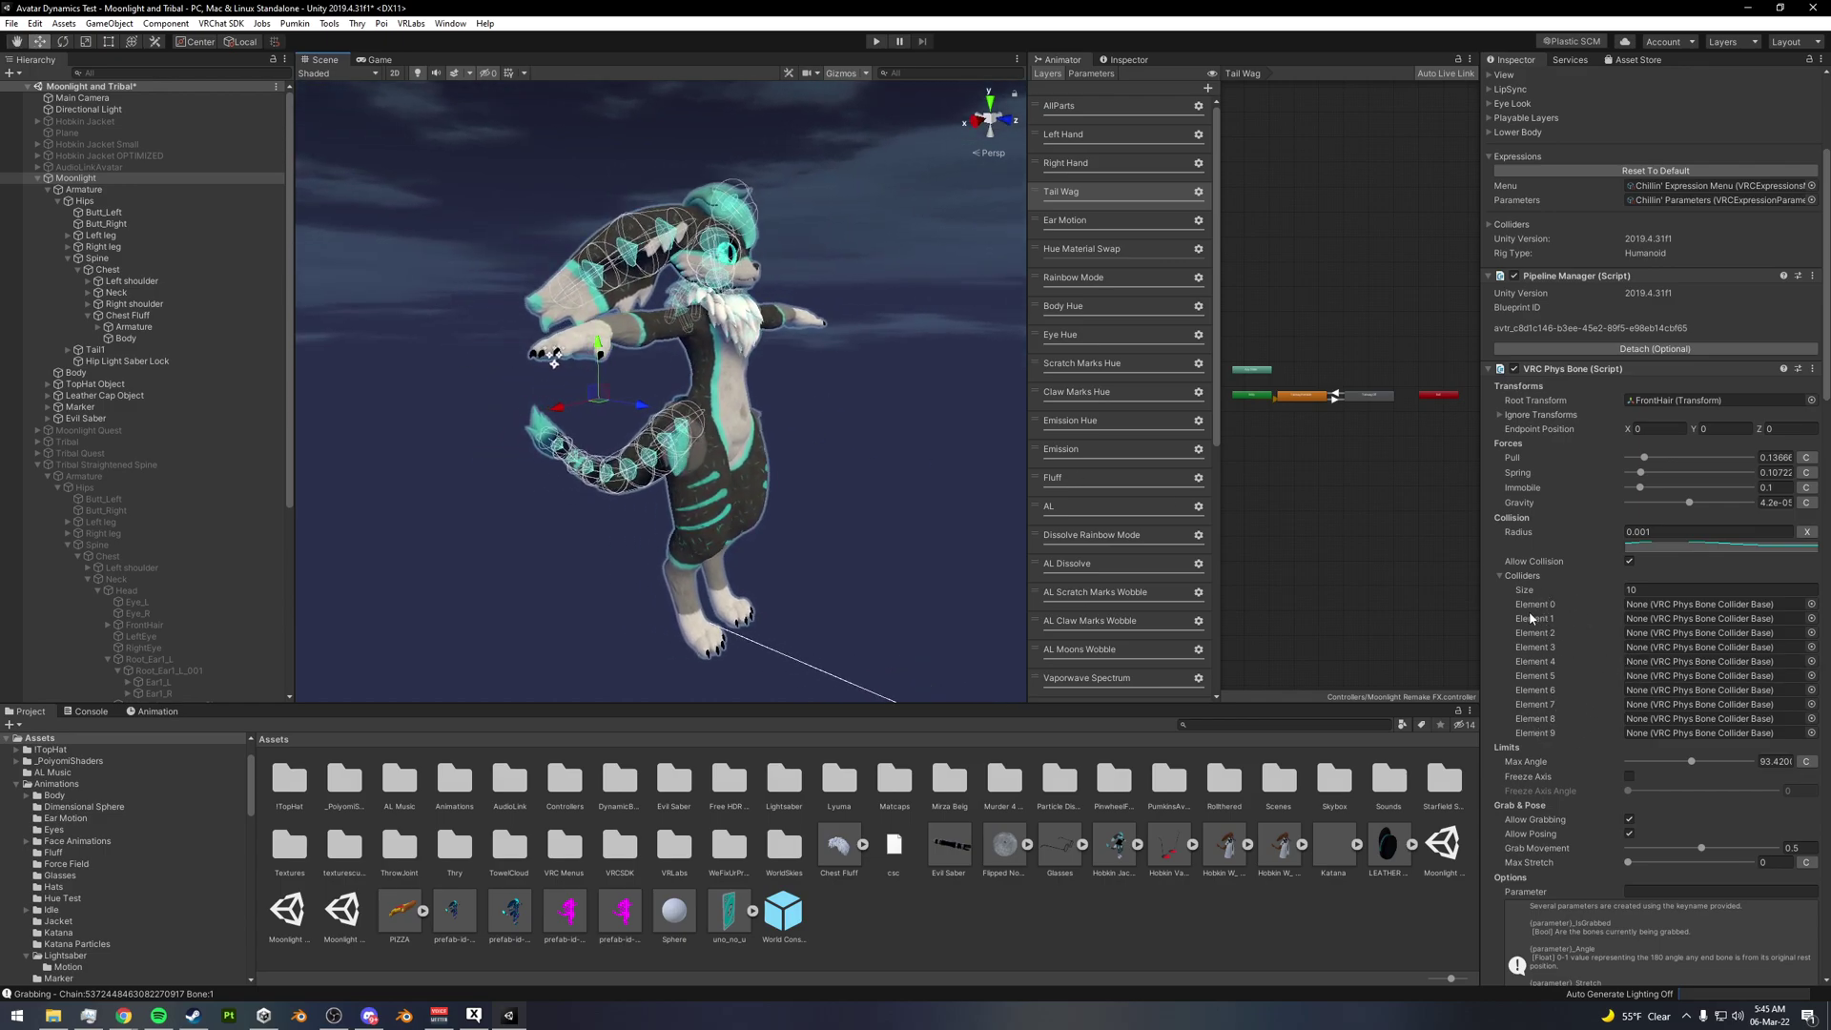
- Set the collider list size to 0 on the FrontHair and Ear1_L PhysBones
left_click(1653, 591)
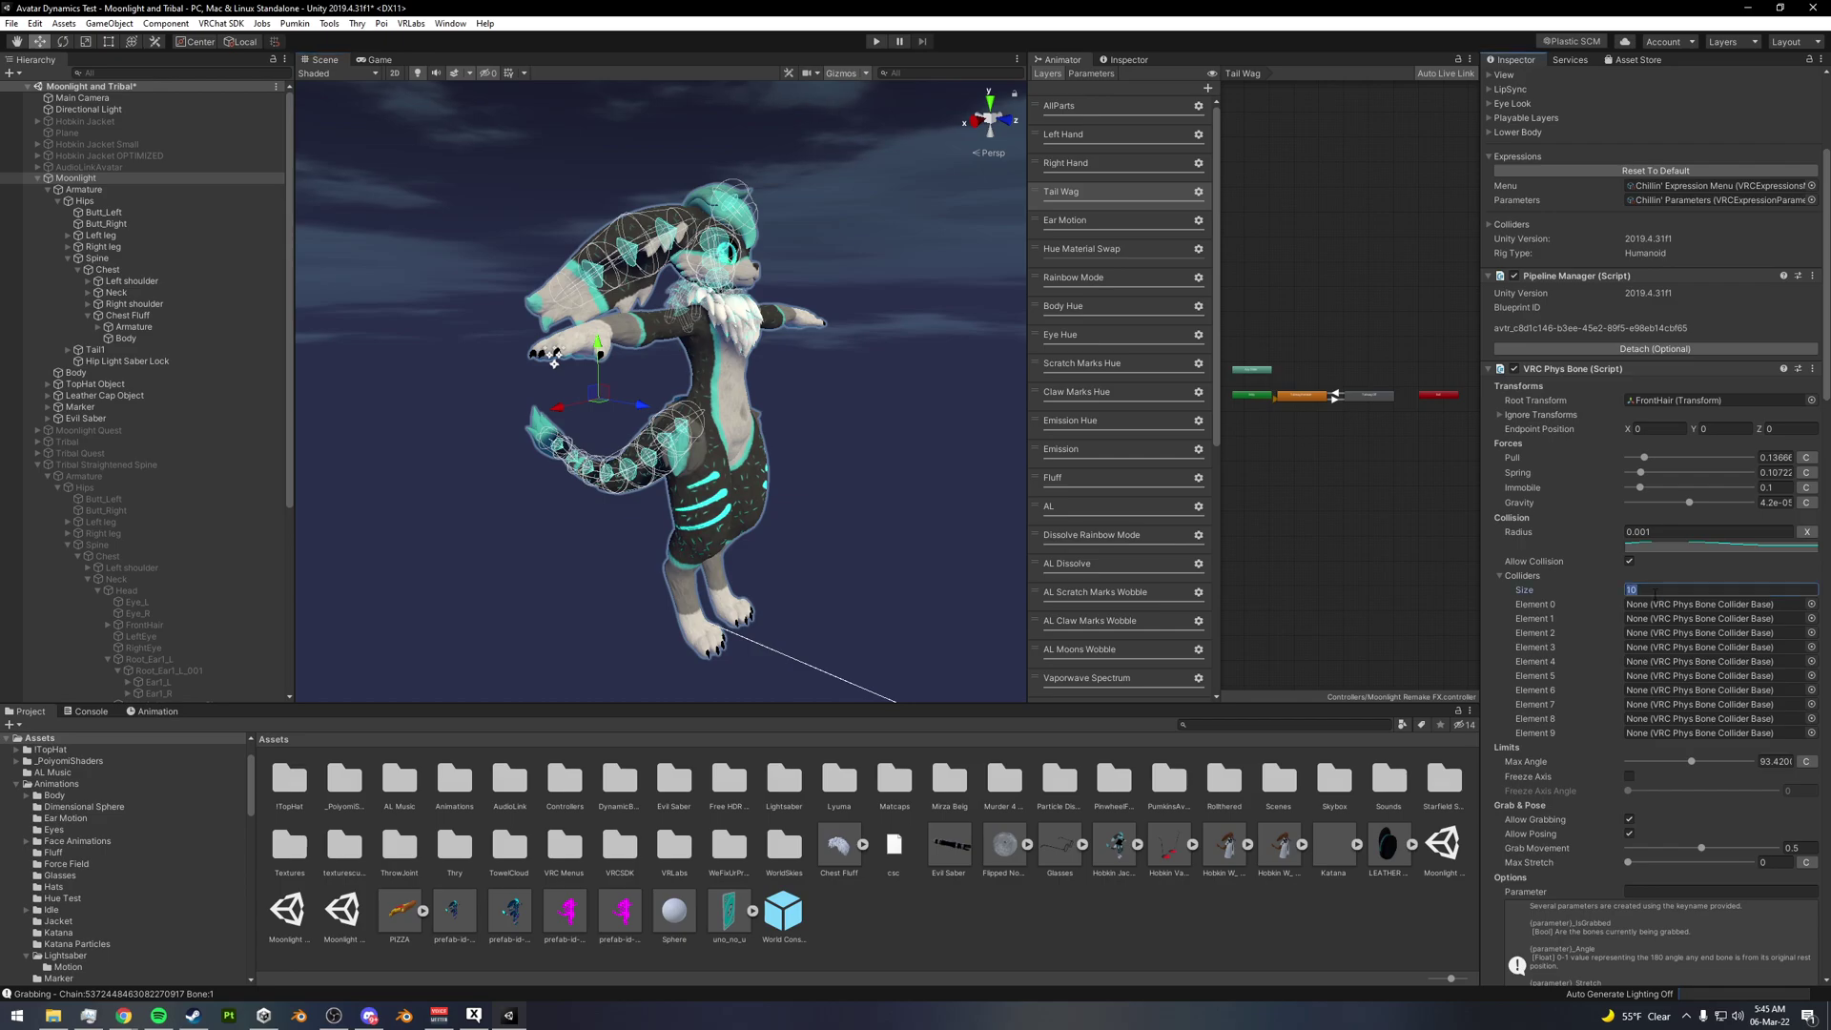
type("0")
key("Return")
scroll(1639, 608, "down", 5)
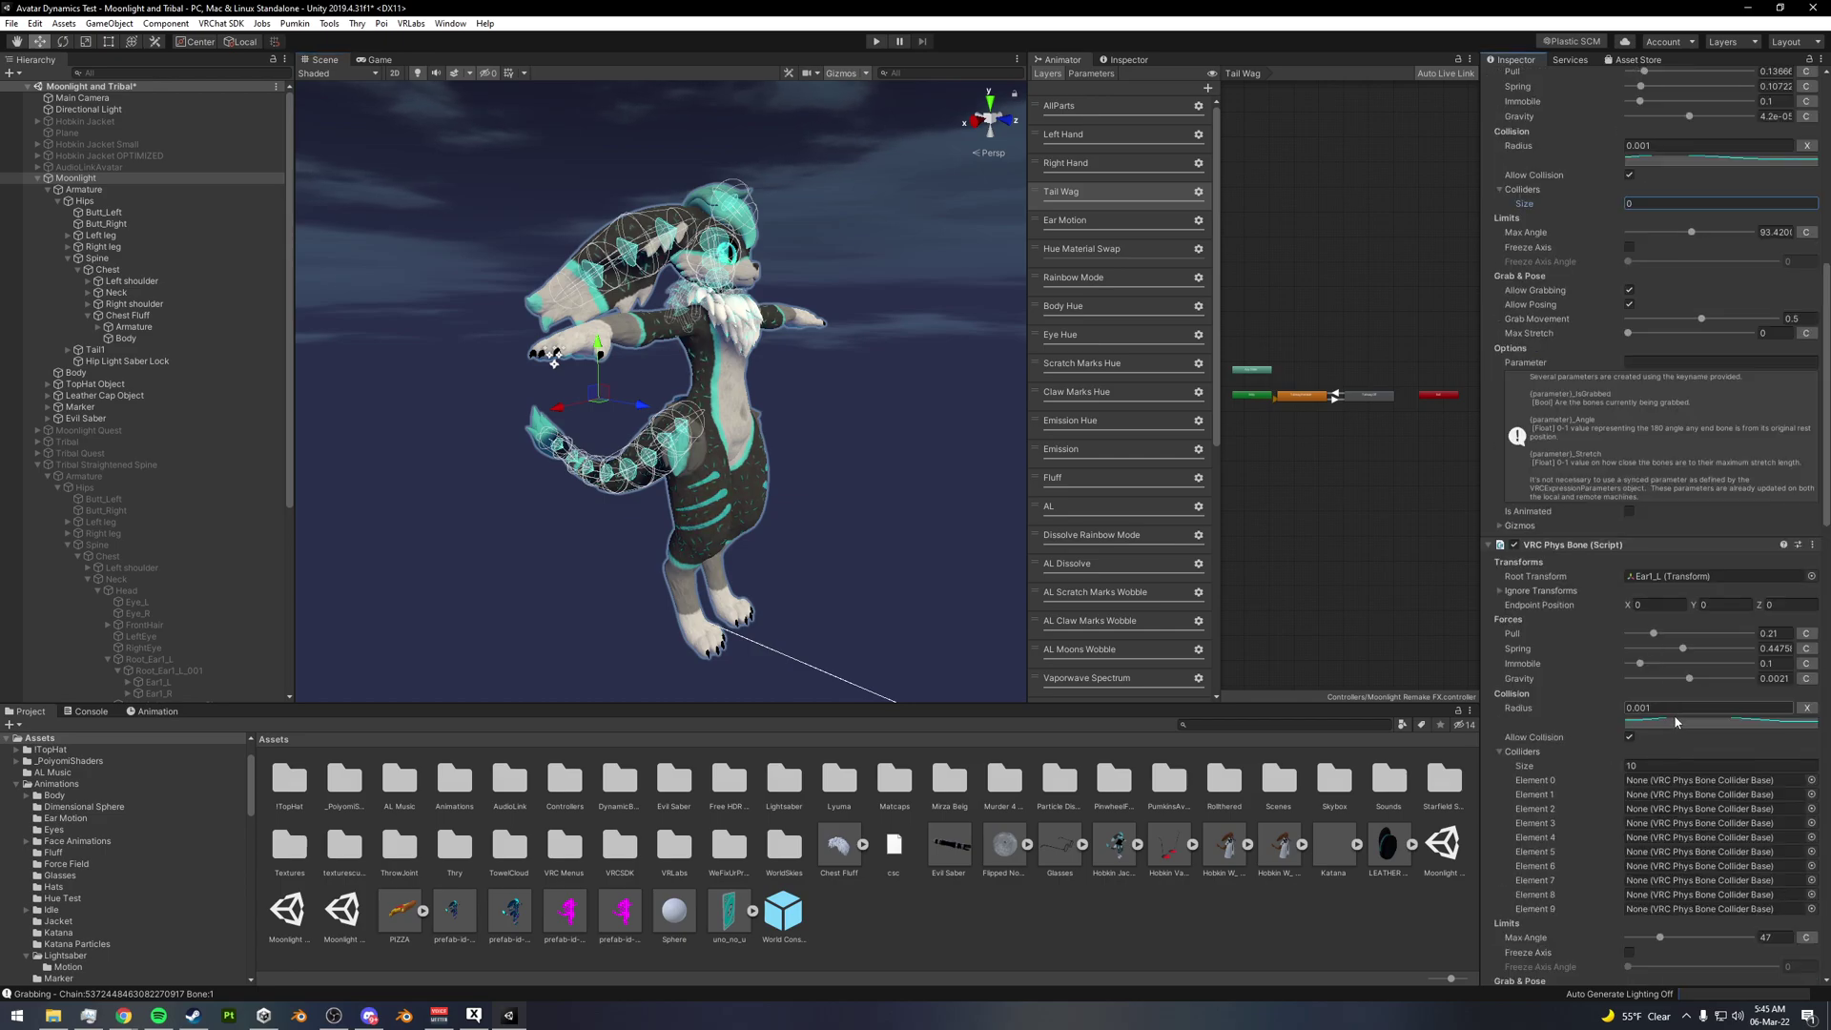
left_click(1668, 766)
type("0")
key("Return")
- Set the collider list size to 0 on the Ear1_R and Tail1 PhysBones
scroll(1686, 786, "down", 5)
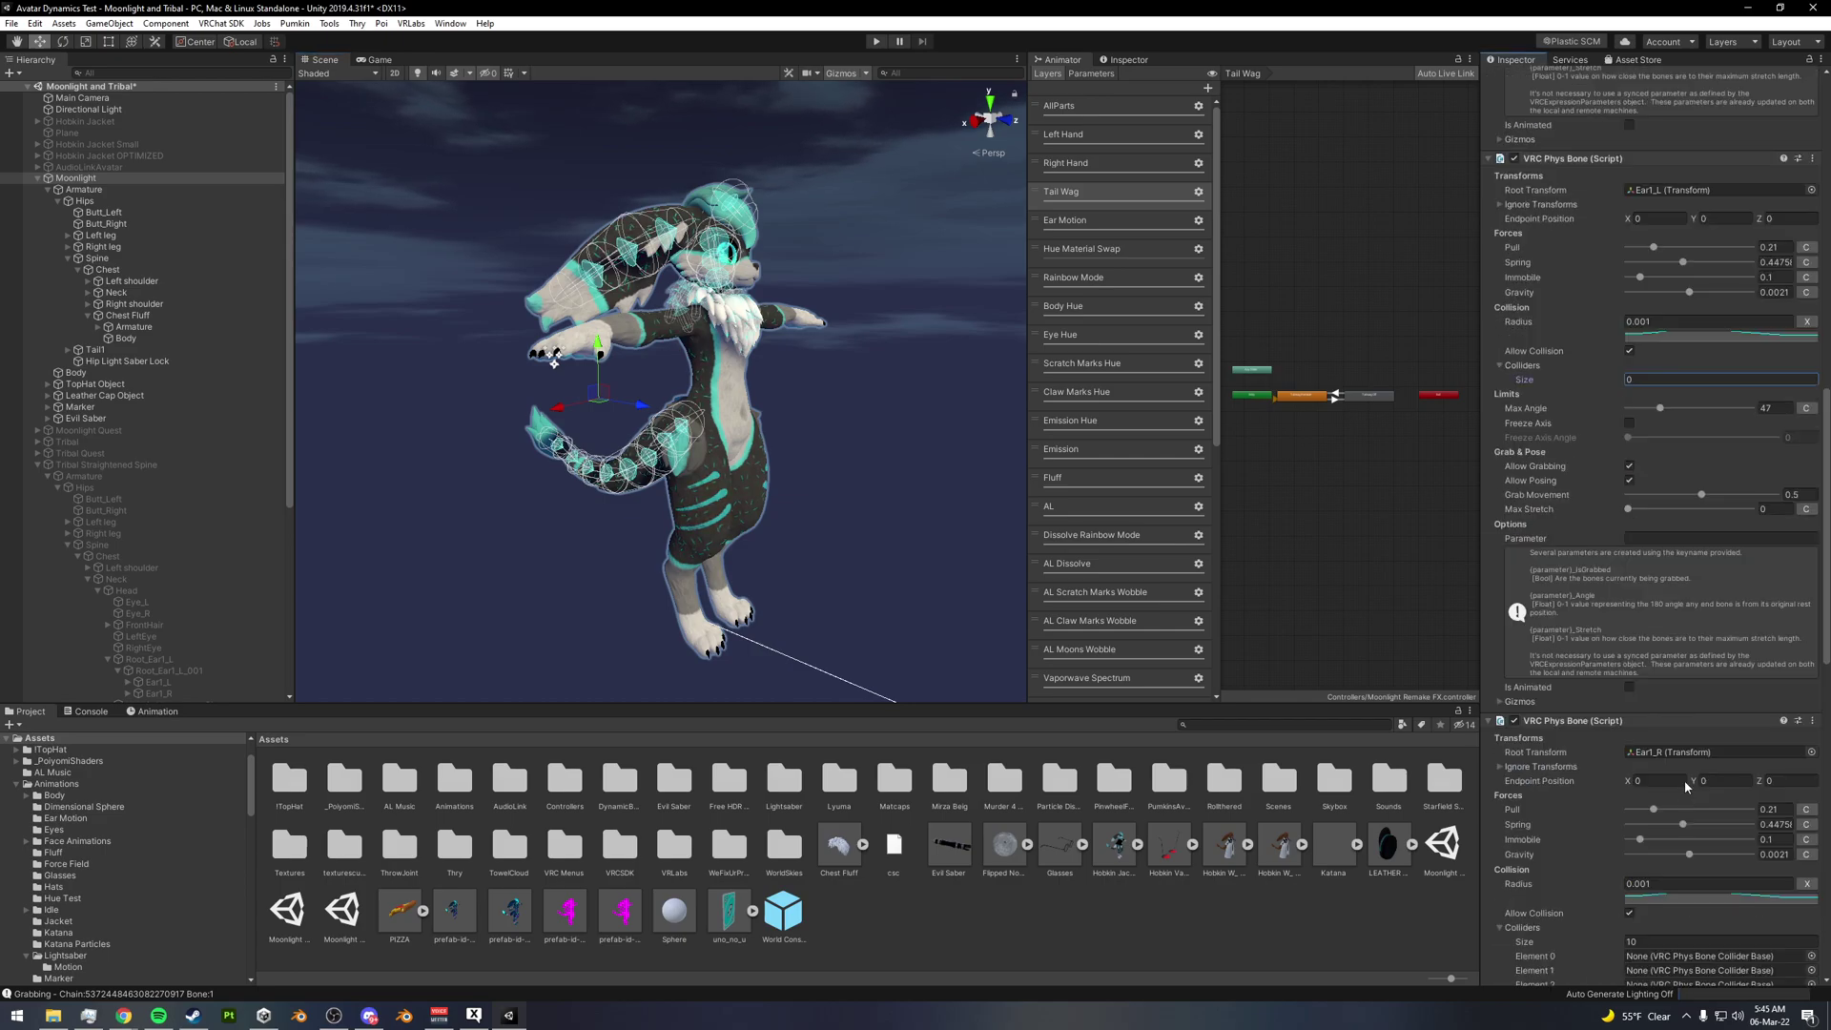
scroll(1686, 786, "down", 2)
left_click(1664, 810)
type("0")
key("Return")
scroll(1654, 773, "down", 5)
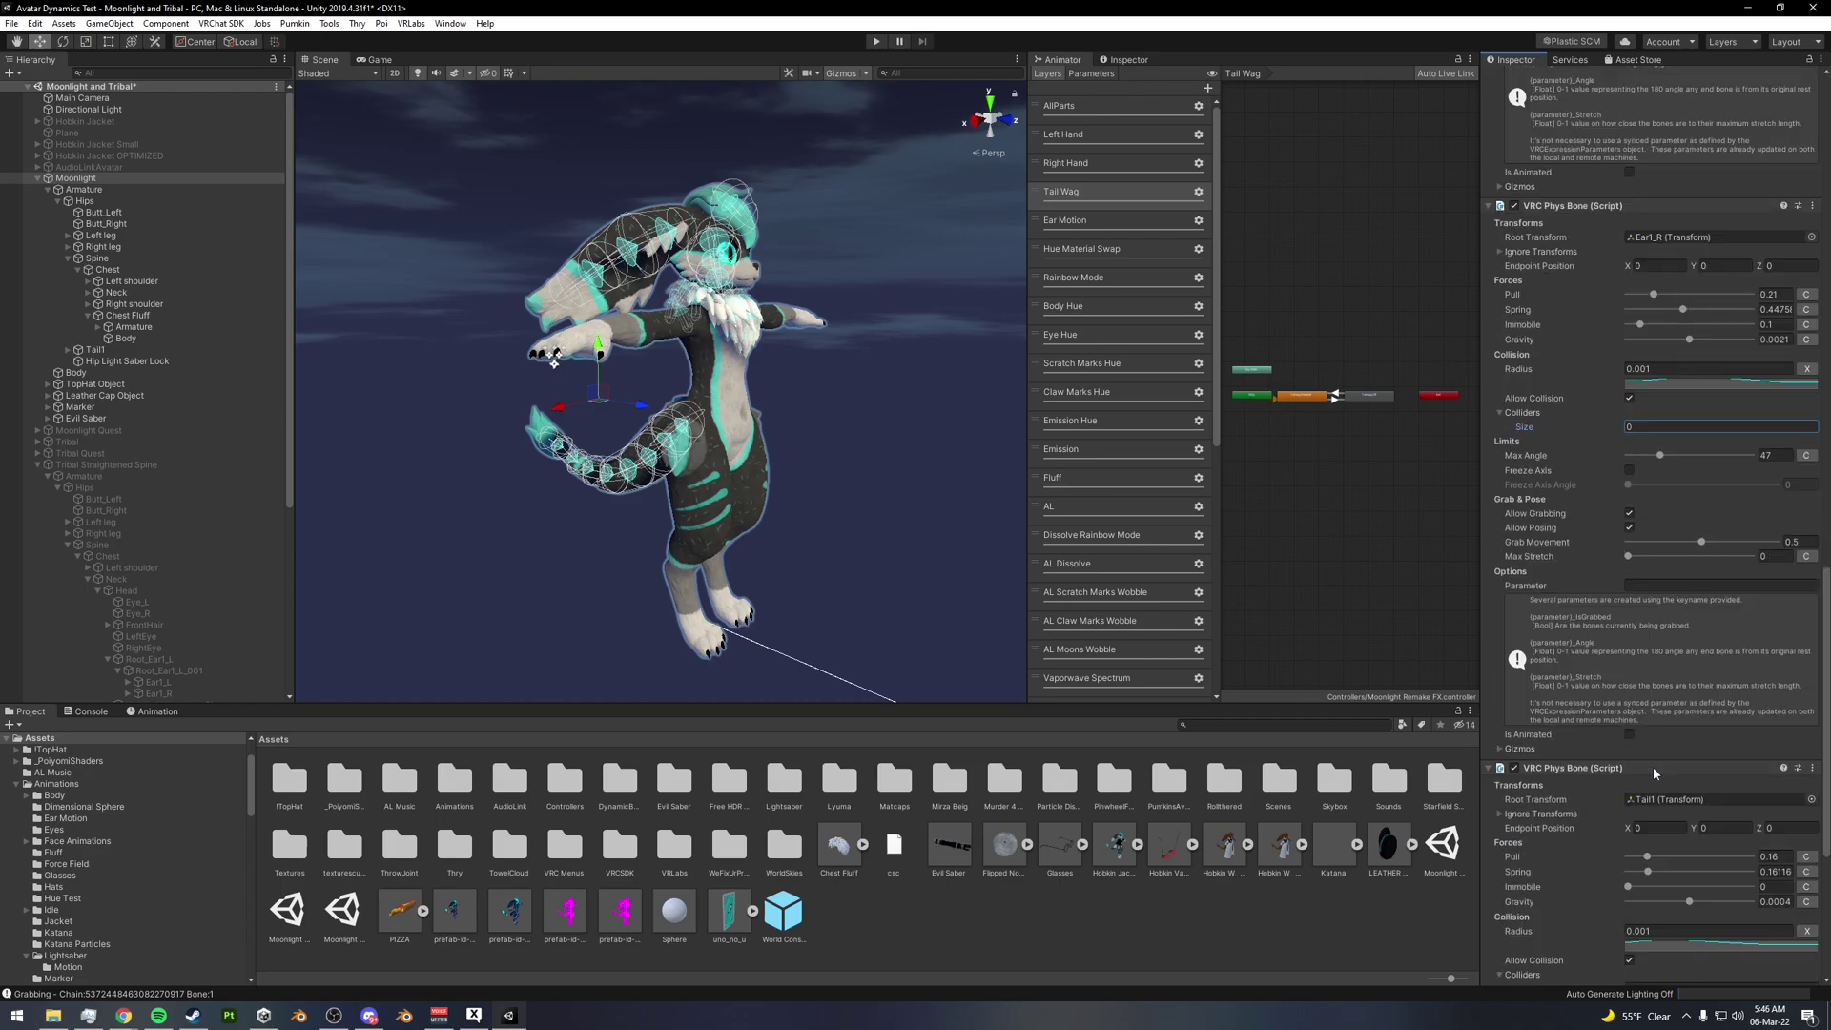
scroll(1654, 741, "down", 5)
left_click(1661, 620)
type("0")
key("Return")
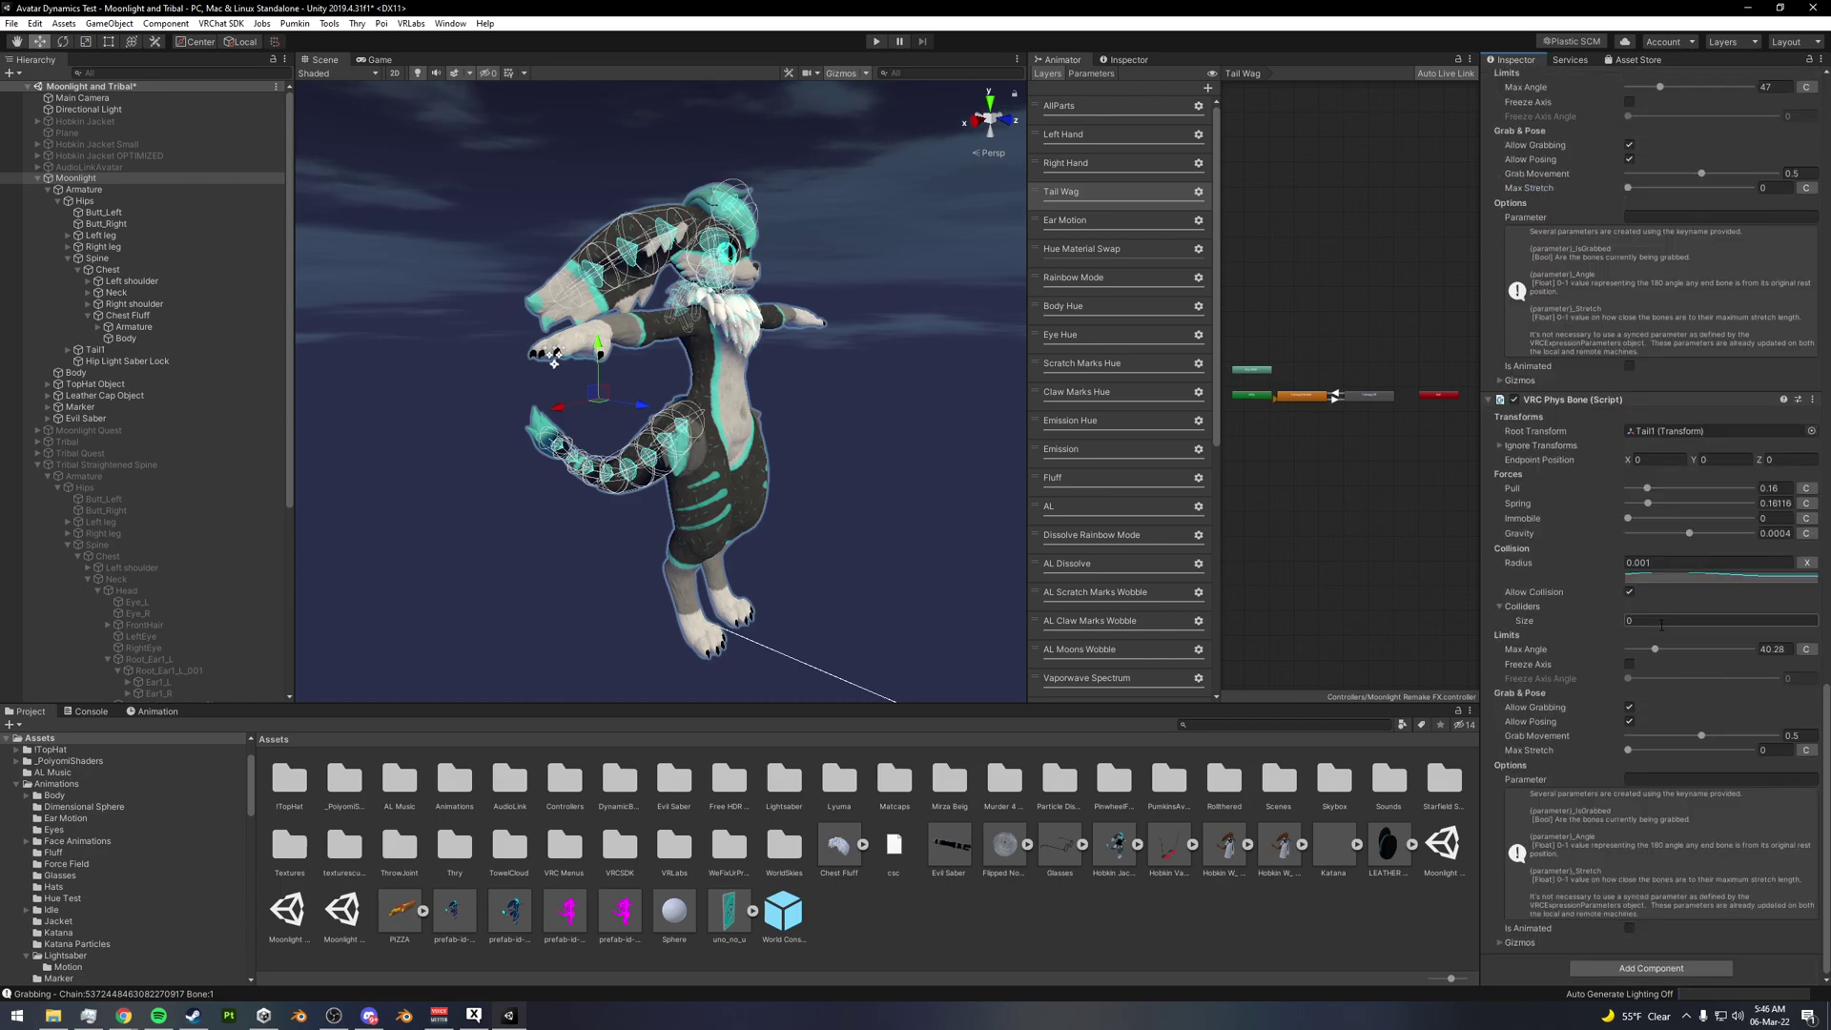
- Start play mode and grab and swing the avatar's long ear up and down to test its PhysBone motion
scroll(1644, 612, "up", 15)
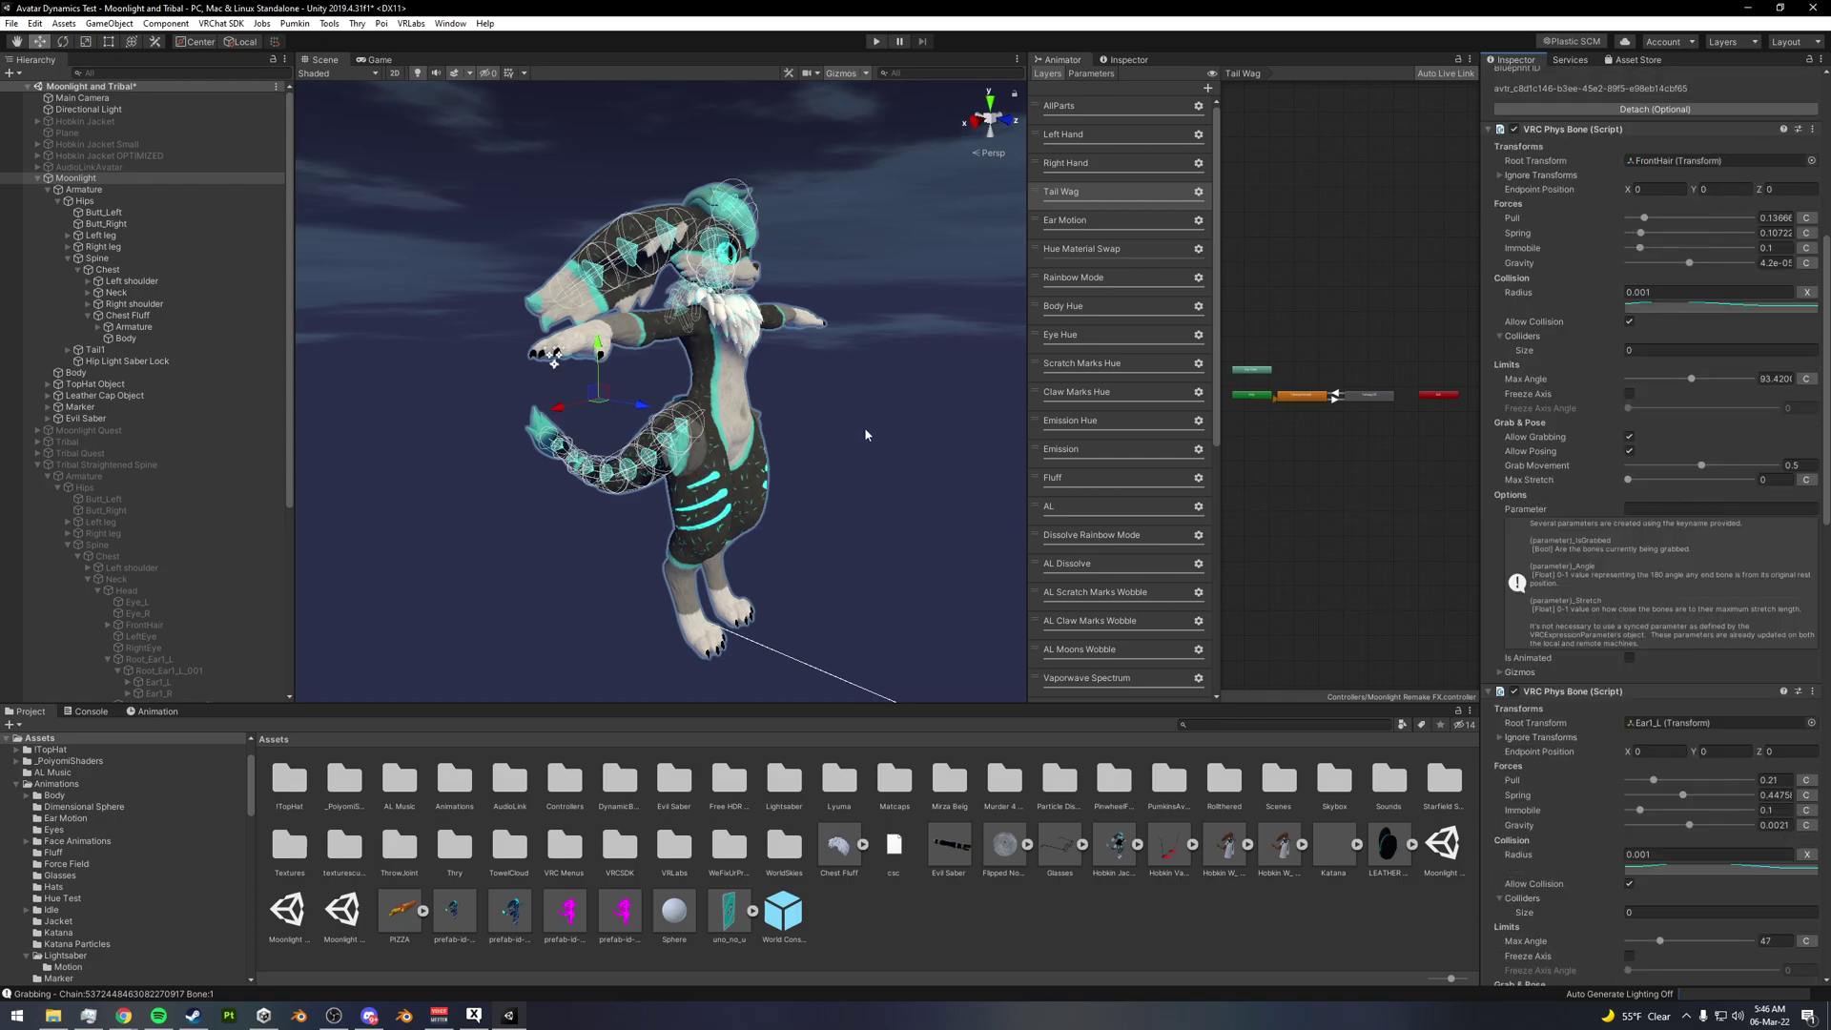
left_click_drag(811, 400, 762, 377, "alt")
scroll(1588, 478, "down", 5)
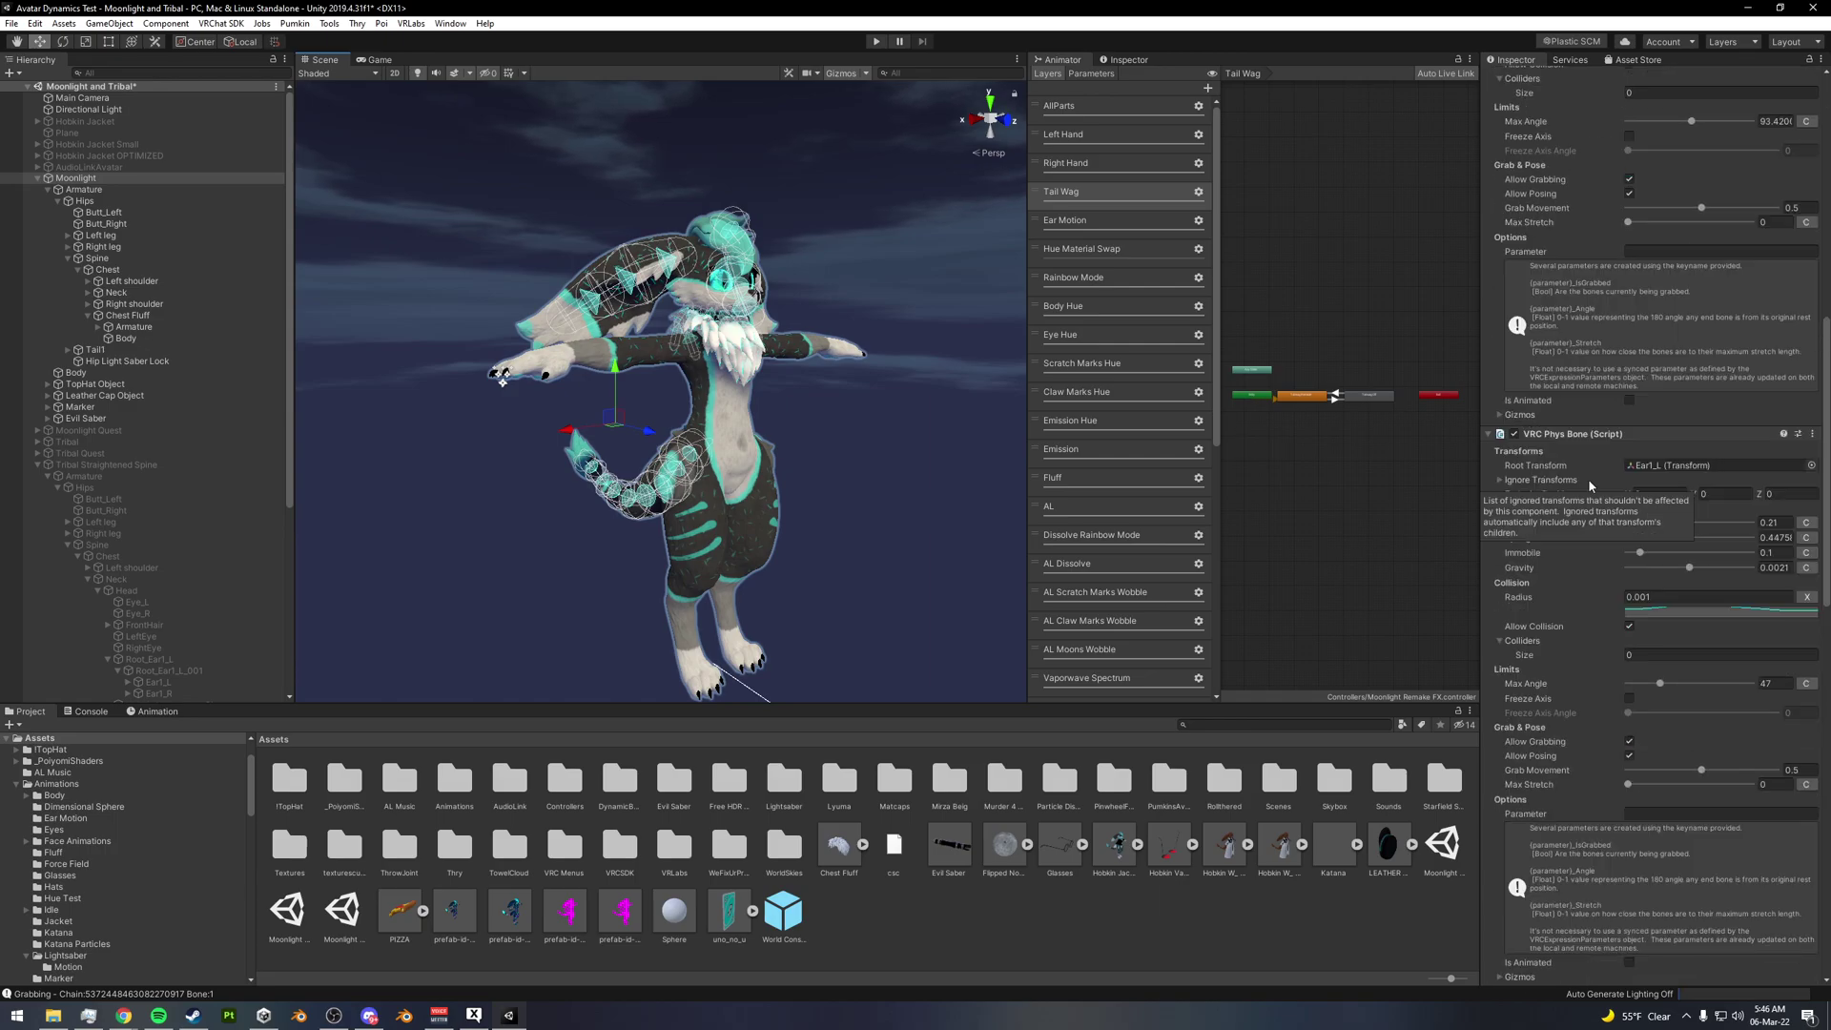
scroll(1588, 478, "down", 3)
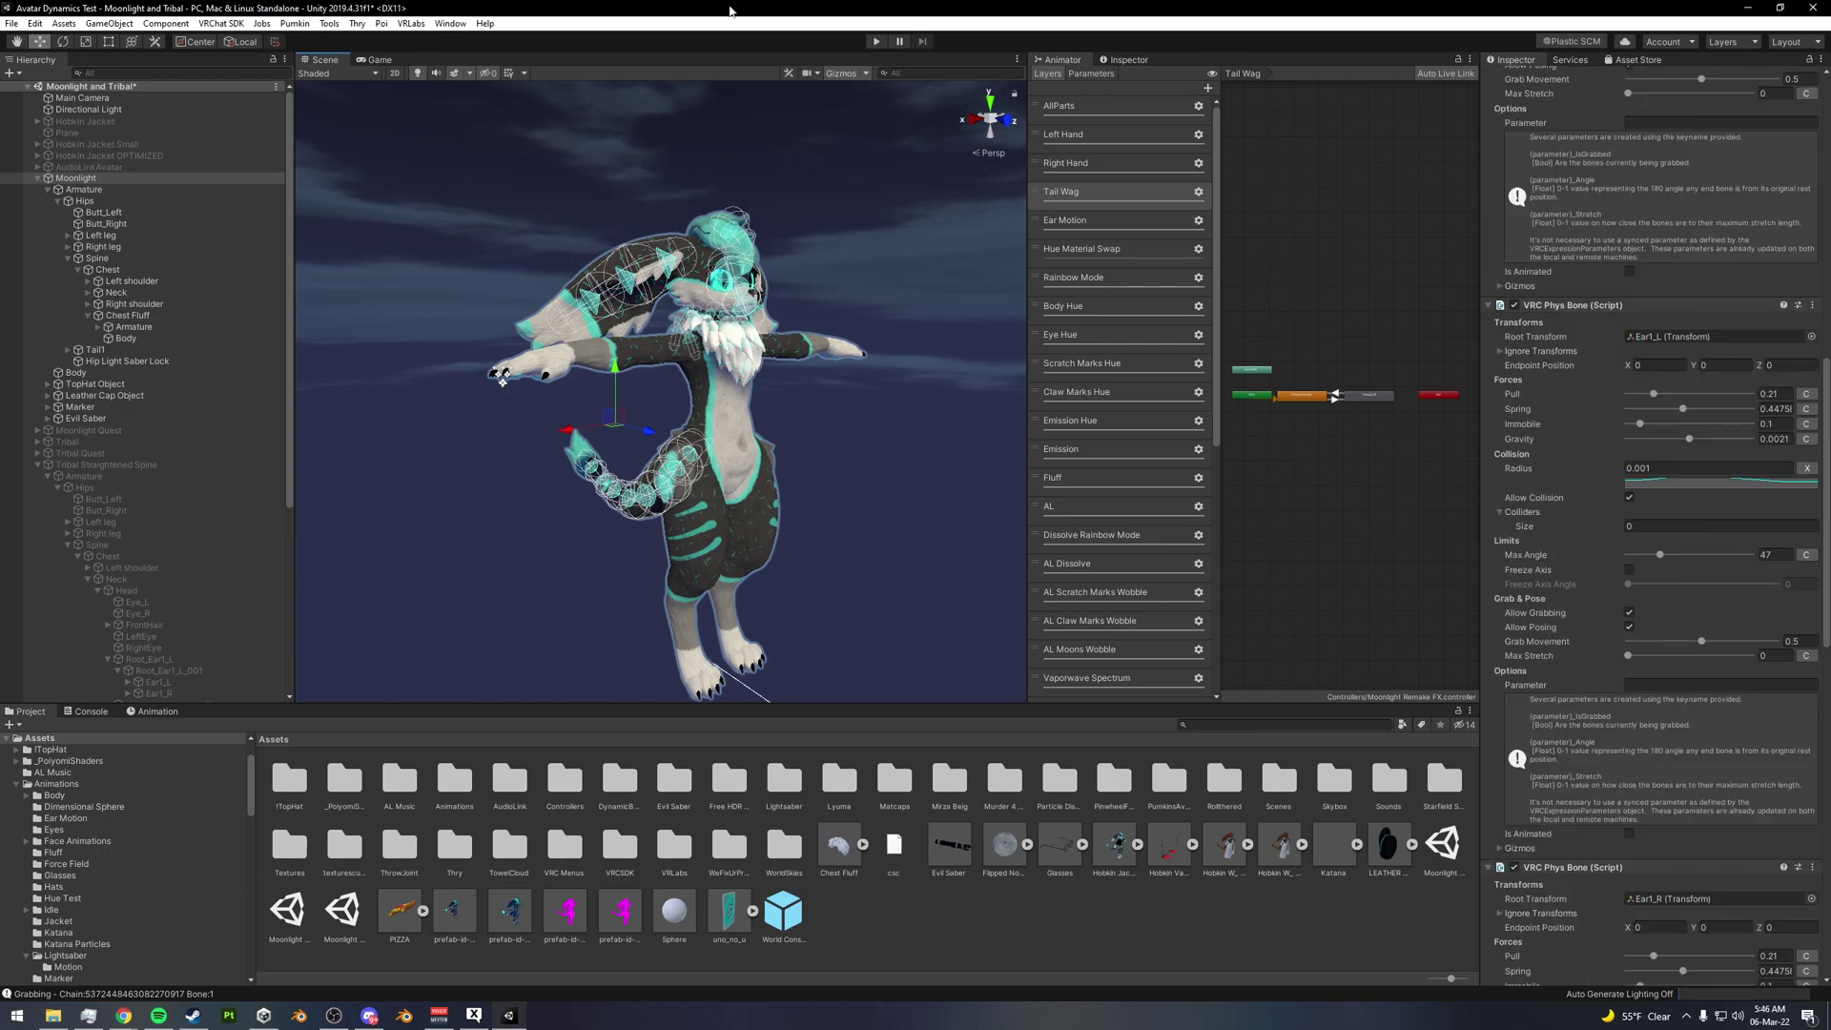
left_click(875, 41)
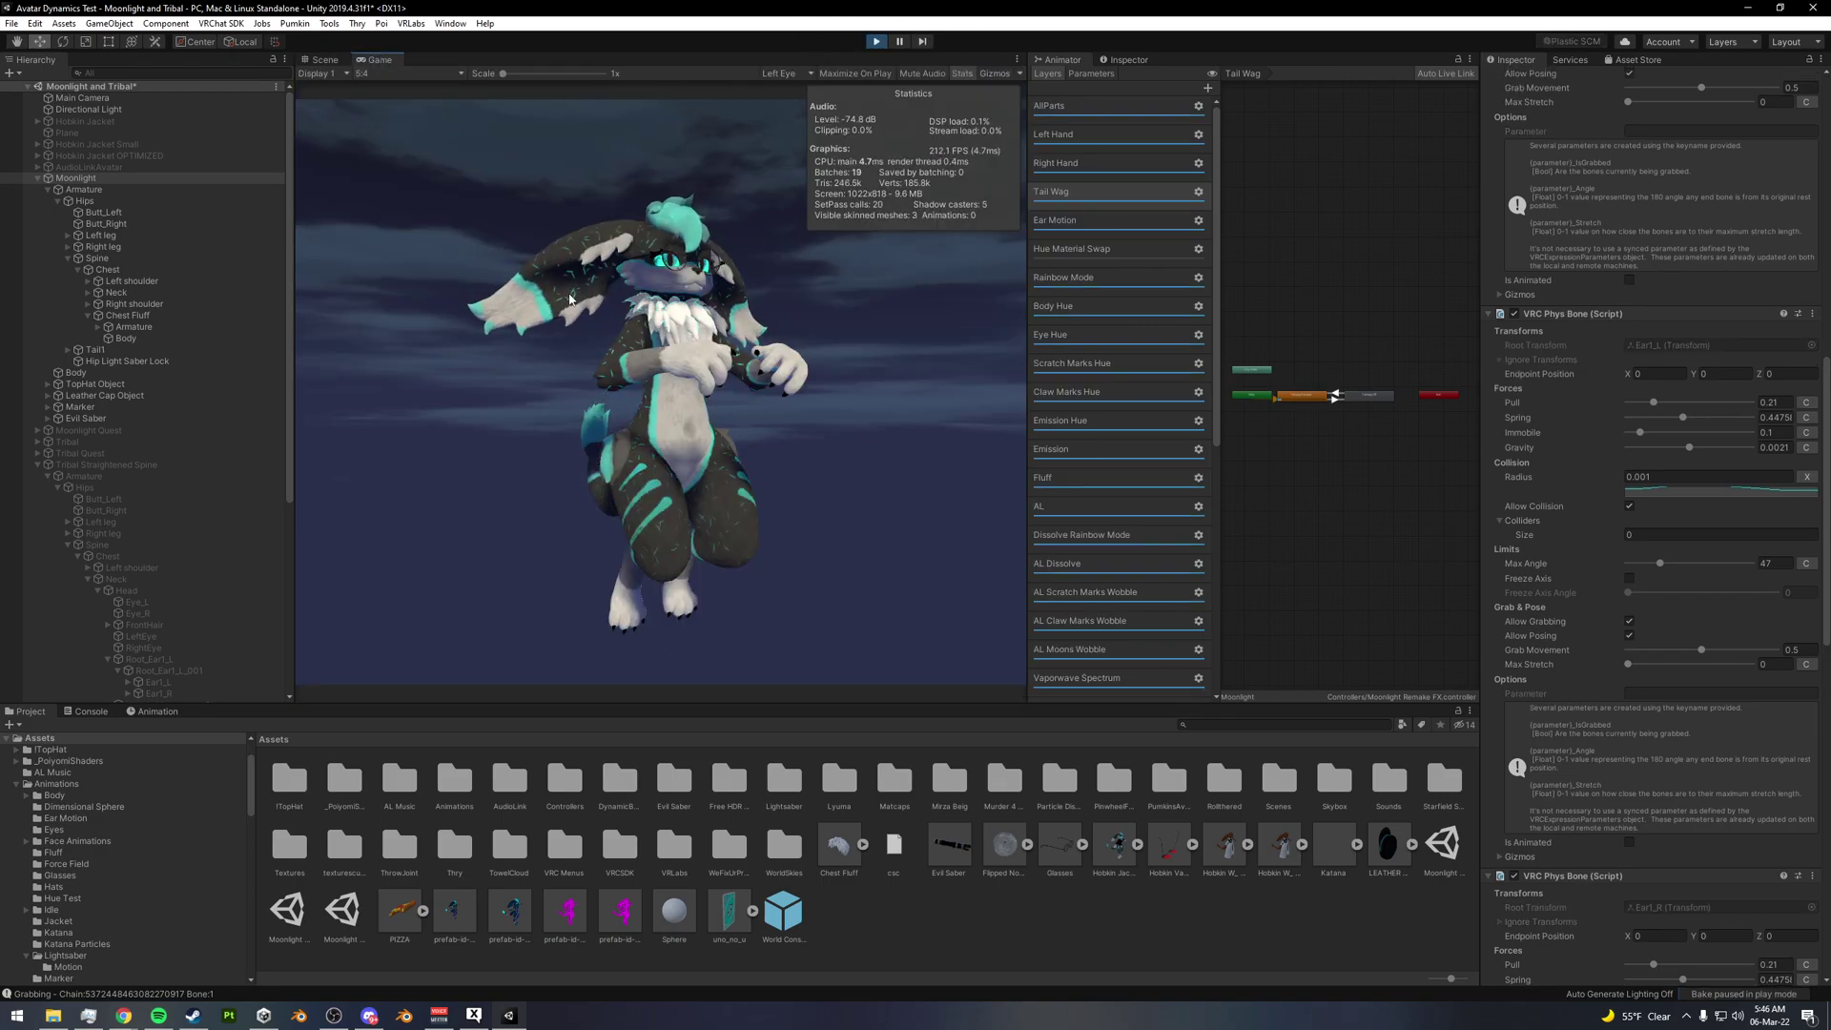
left_click_drag(570, 299, 727, 129)
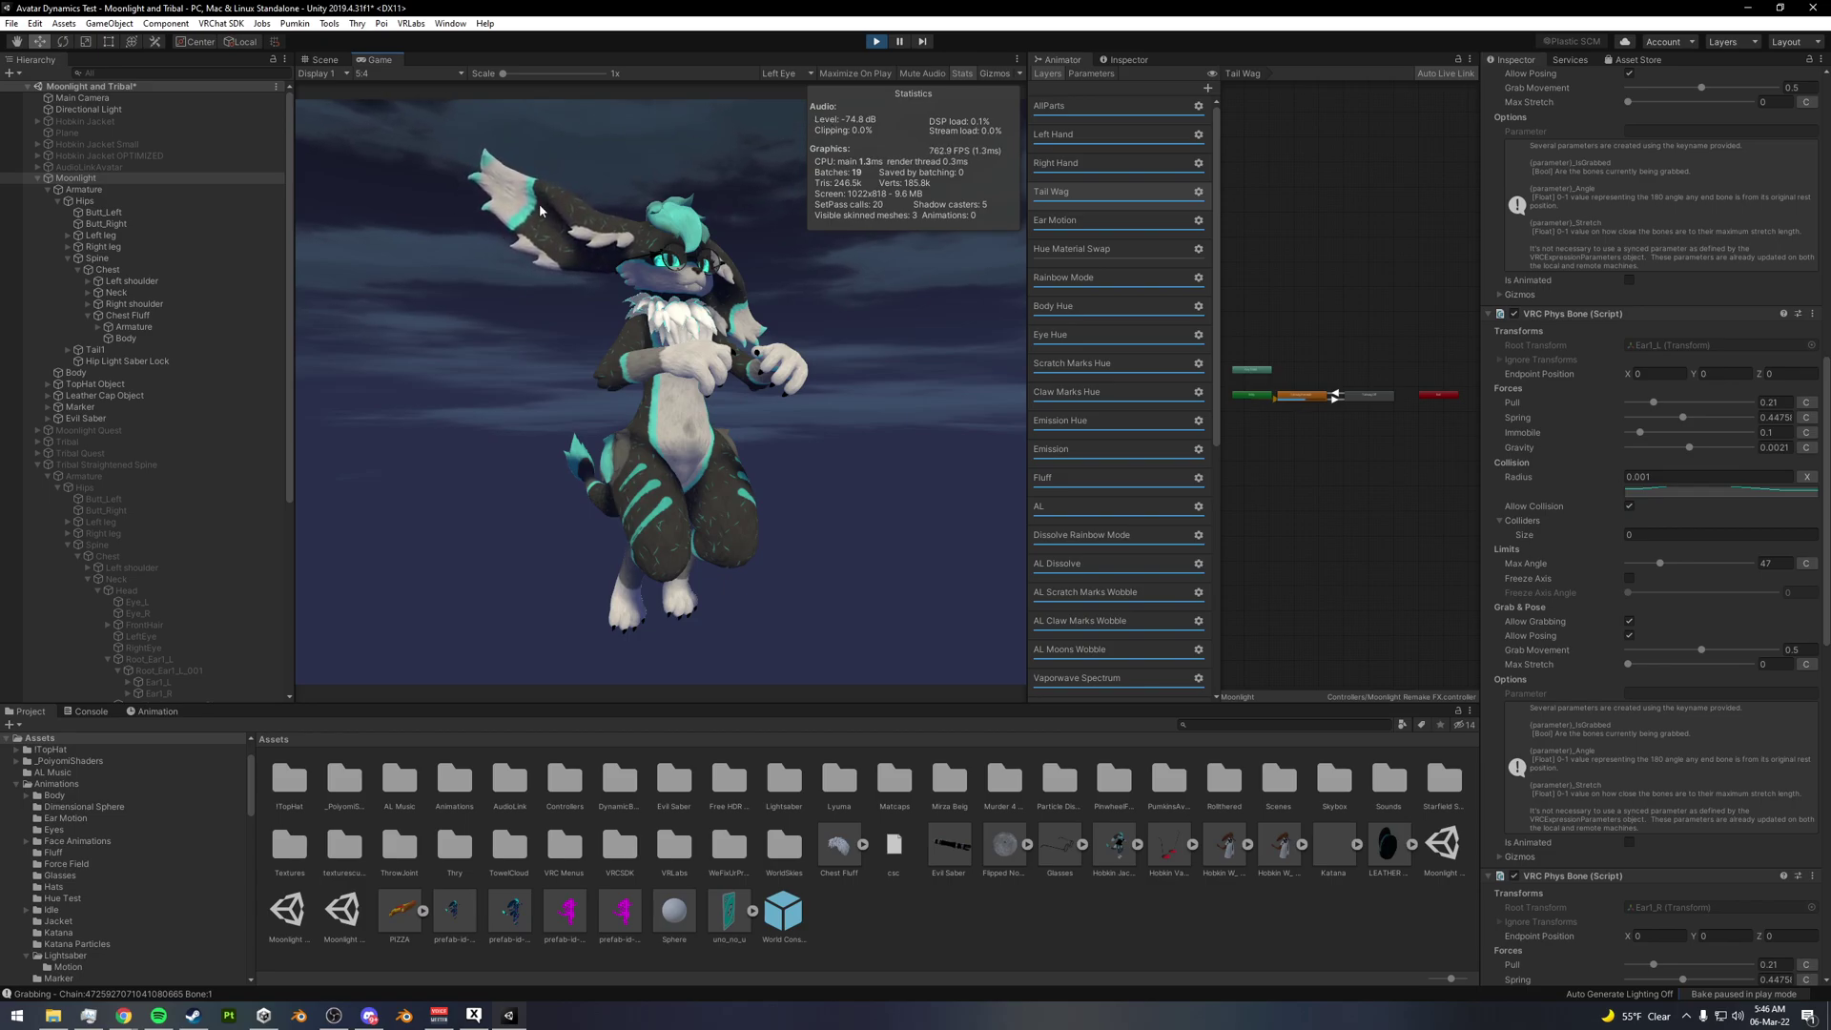
left_click_drag(540, 210, 429, 466)
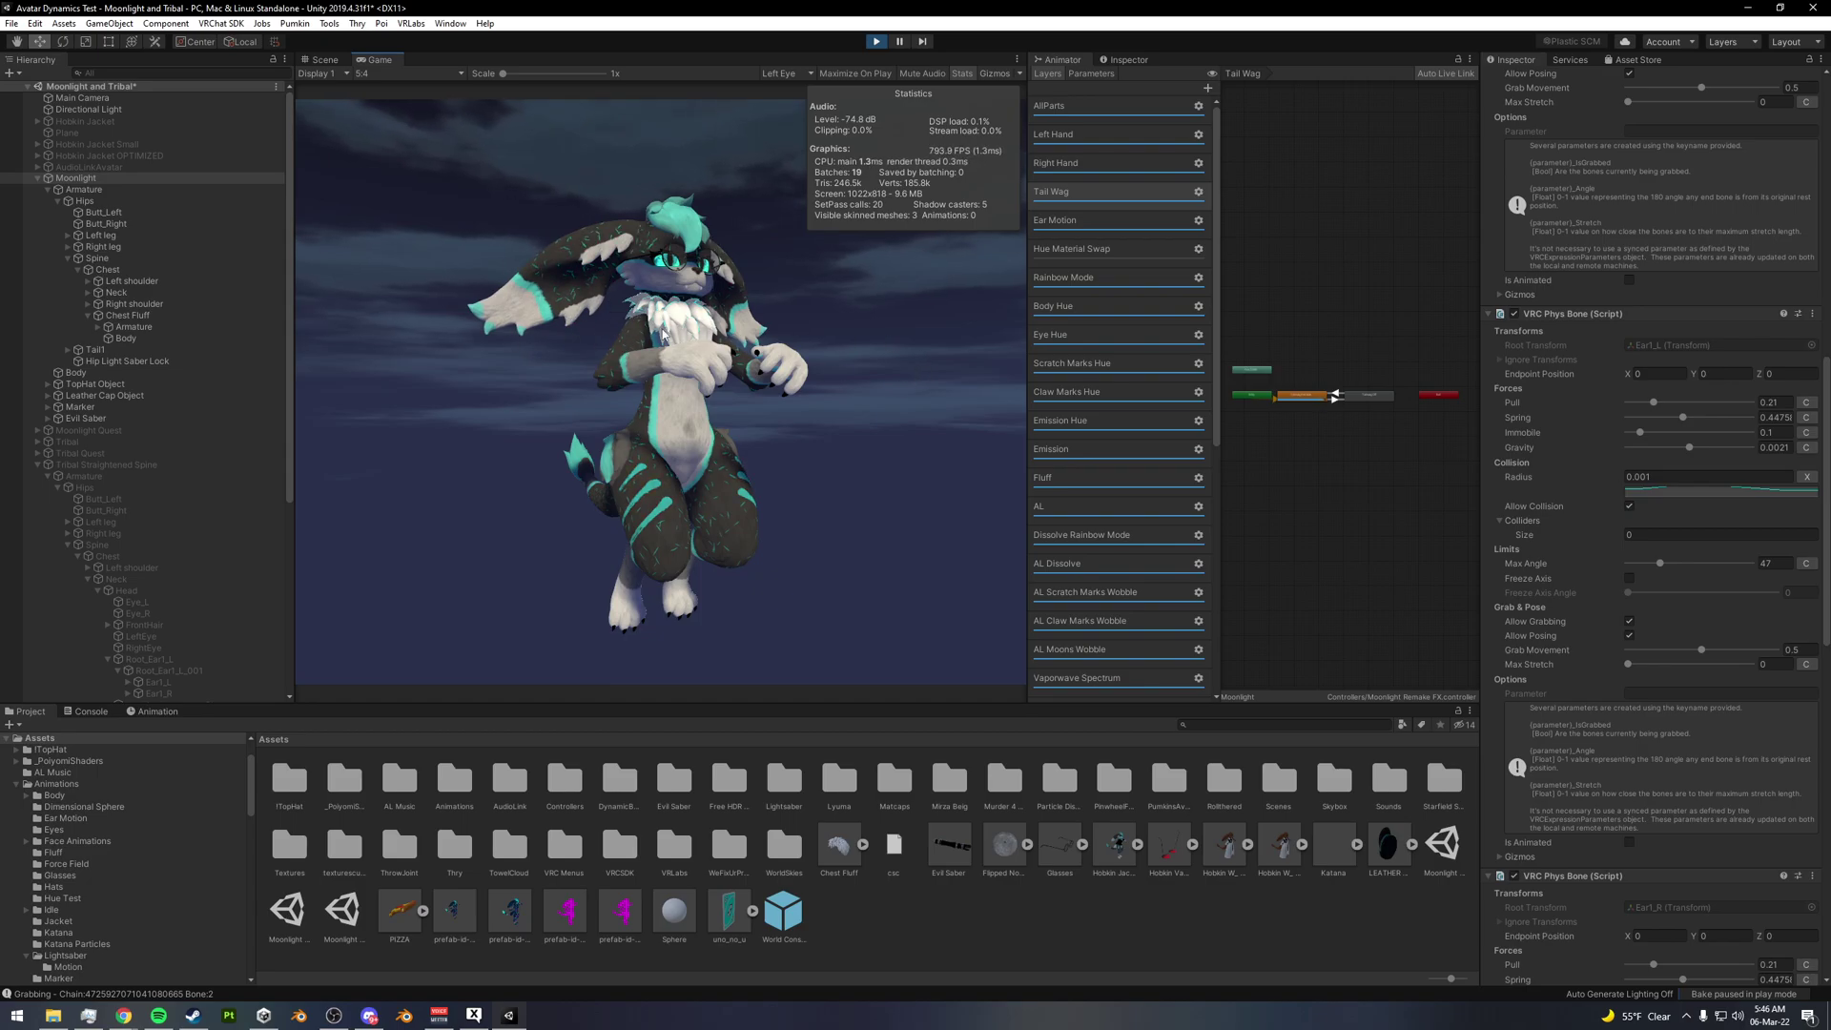
- Try weaker and stronger Pull values on the Ear1_R PhysBone, ending with Pull at about 0.535 and Spring at about 0.907
scroll(1669, 484, "down", 9)
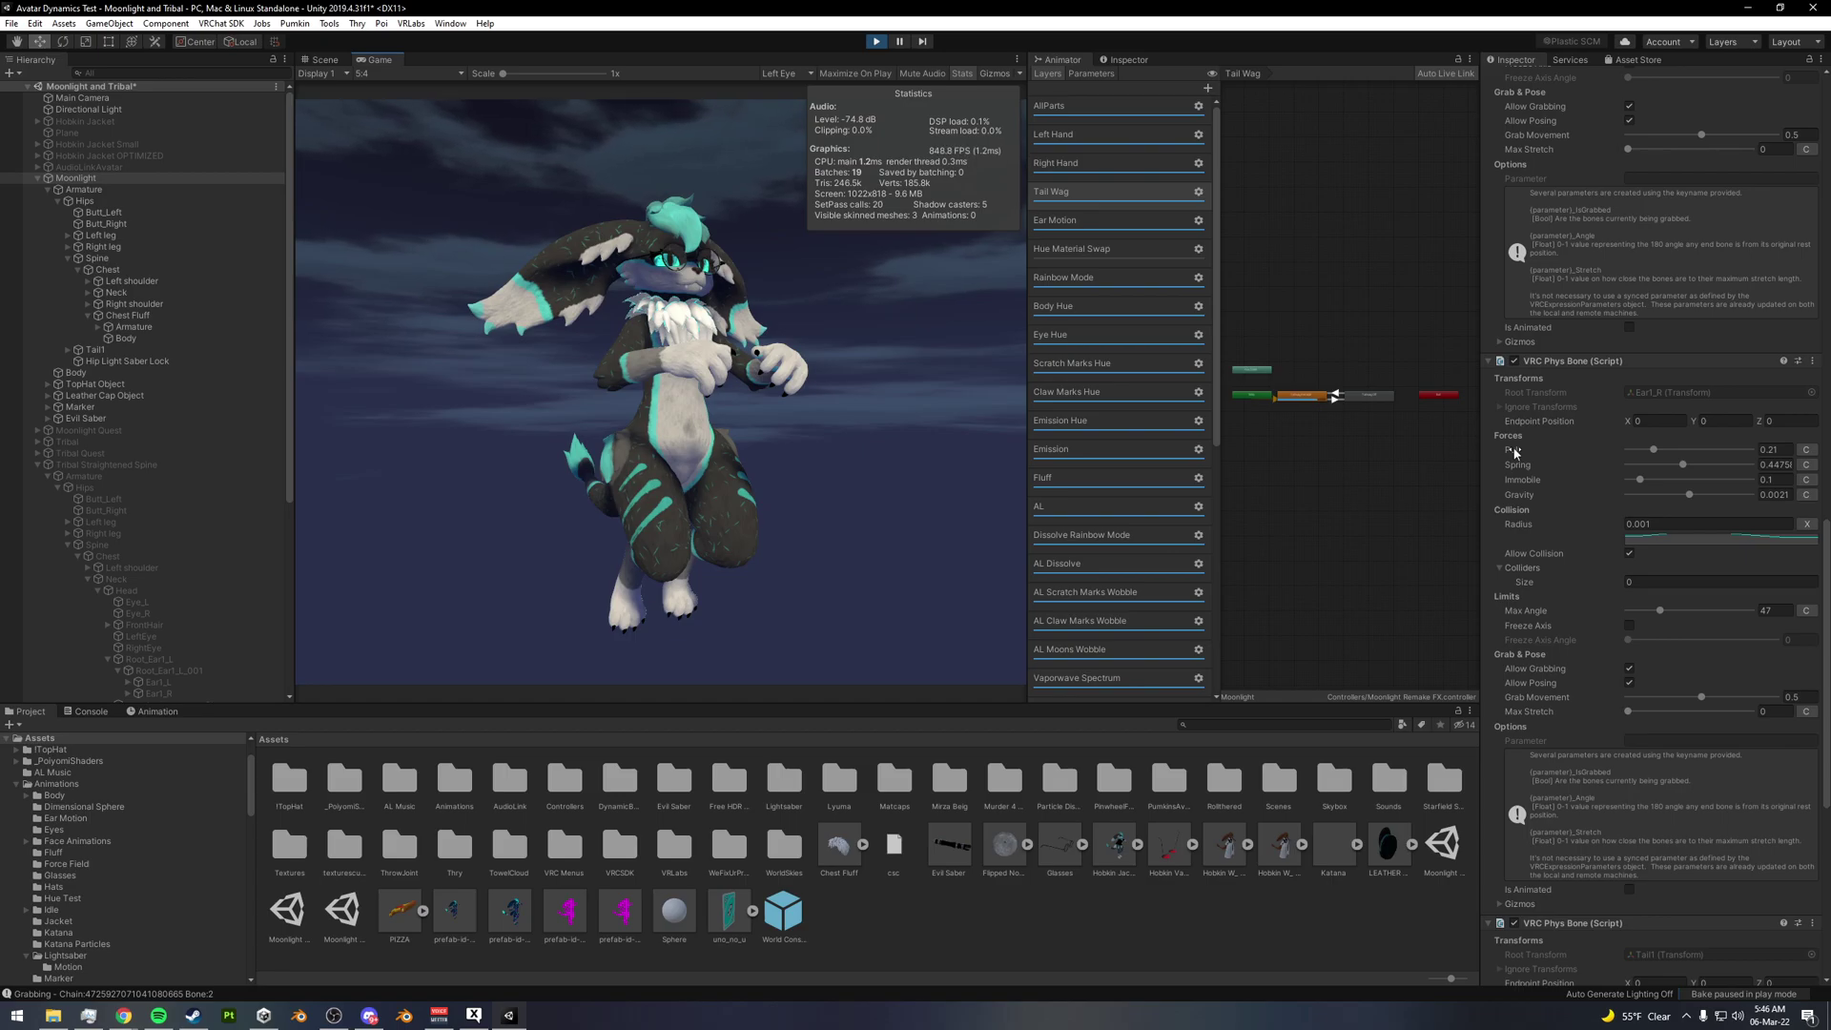
left_click_drag(1655, 450, 1637, 450)
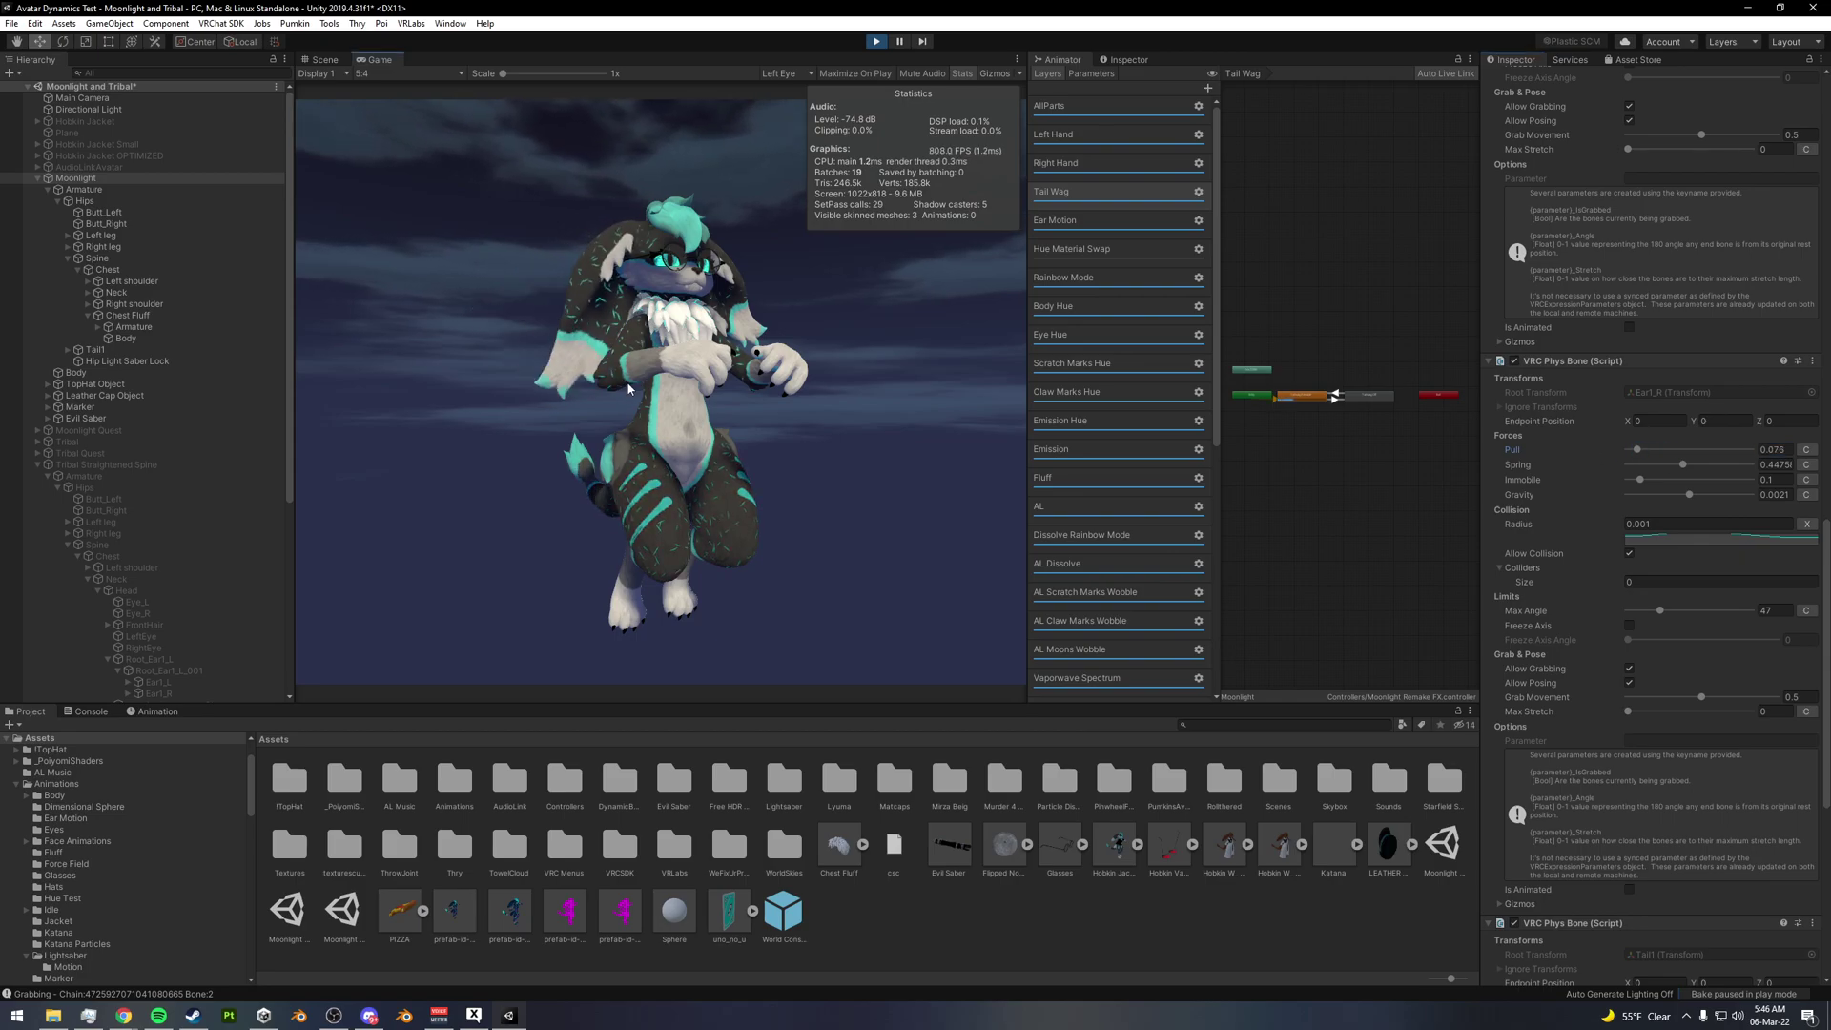
left_click_drag(1639, 450, 1703, 450)
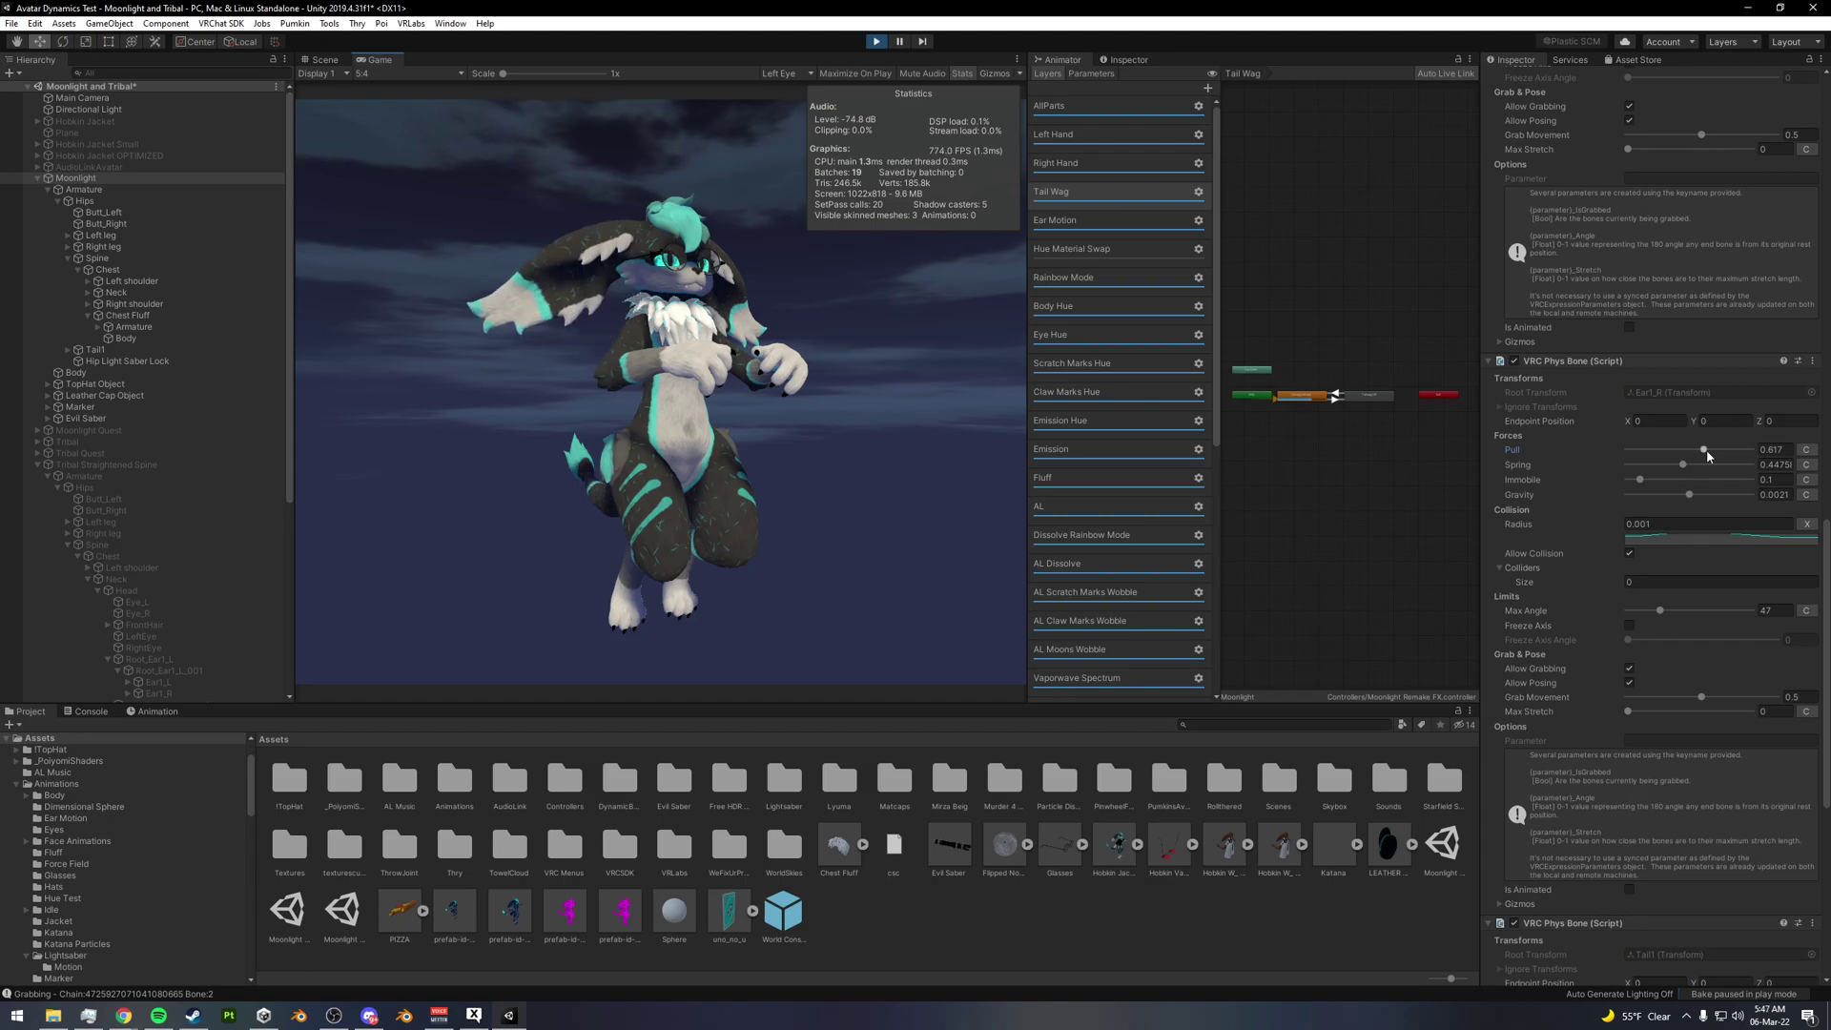
left_click_drag(1703, 450, 1671, 450)
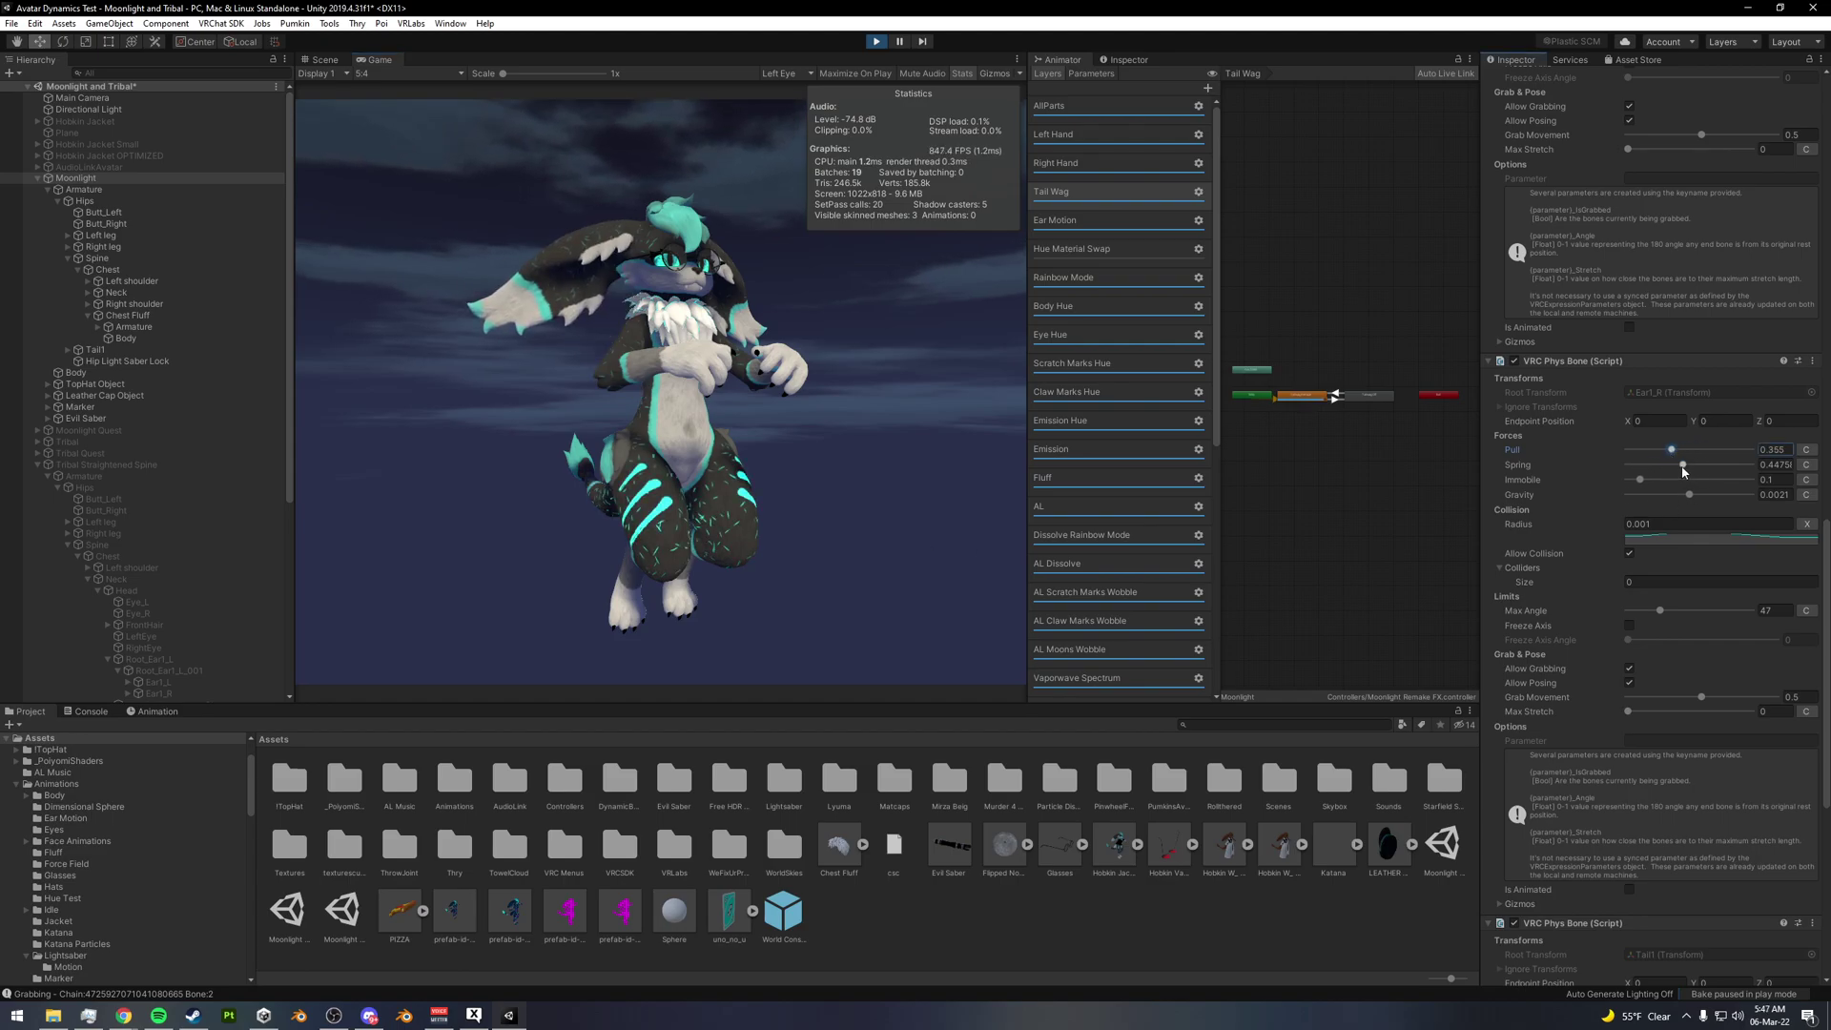
mouse_move(1683, 465)
left_mouse_down()
mouse_move(1739, 465)
mouse_move(1656, 451)
mouse_move(1693, 454)
left_mouse_up()
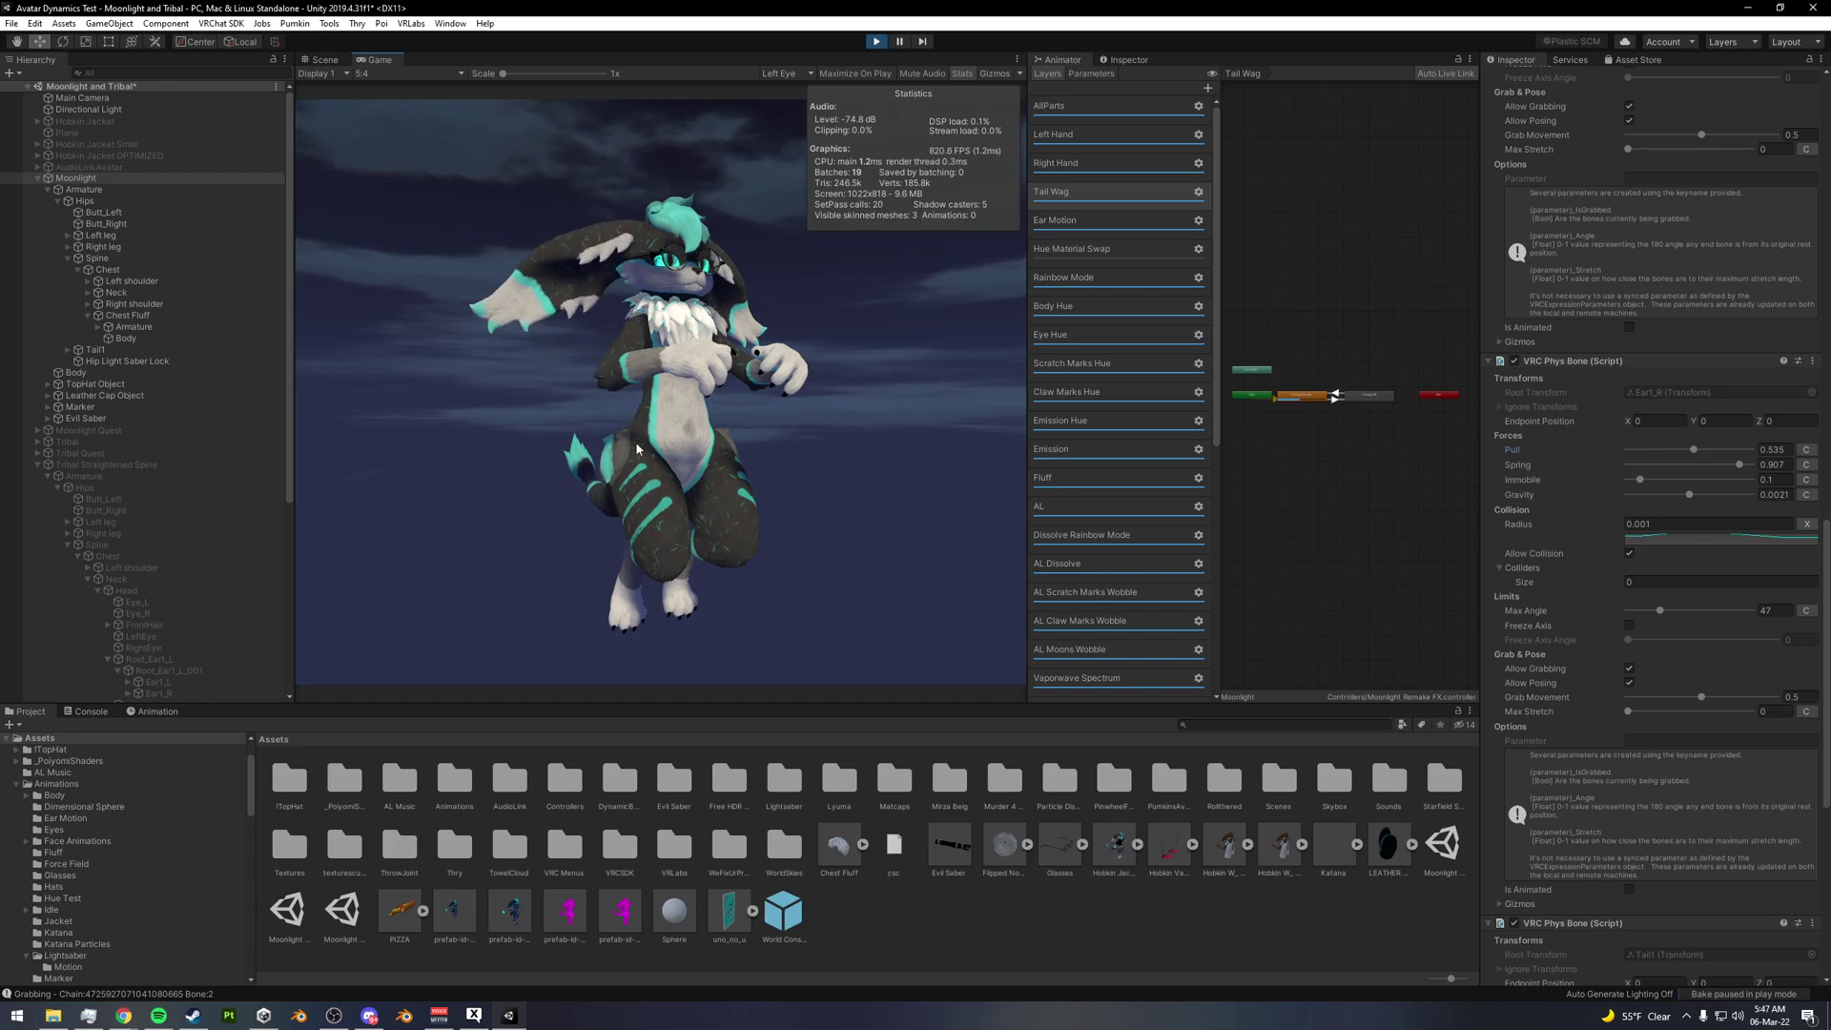
- Test the grabbed ear's bounce with Ear1_R Spring at about 0.111 and 0.419, and finish with Spring at about 0.681
left_click_drag(1708, 465, 1641, 465)
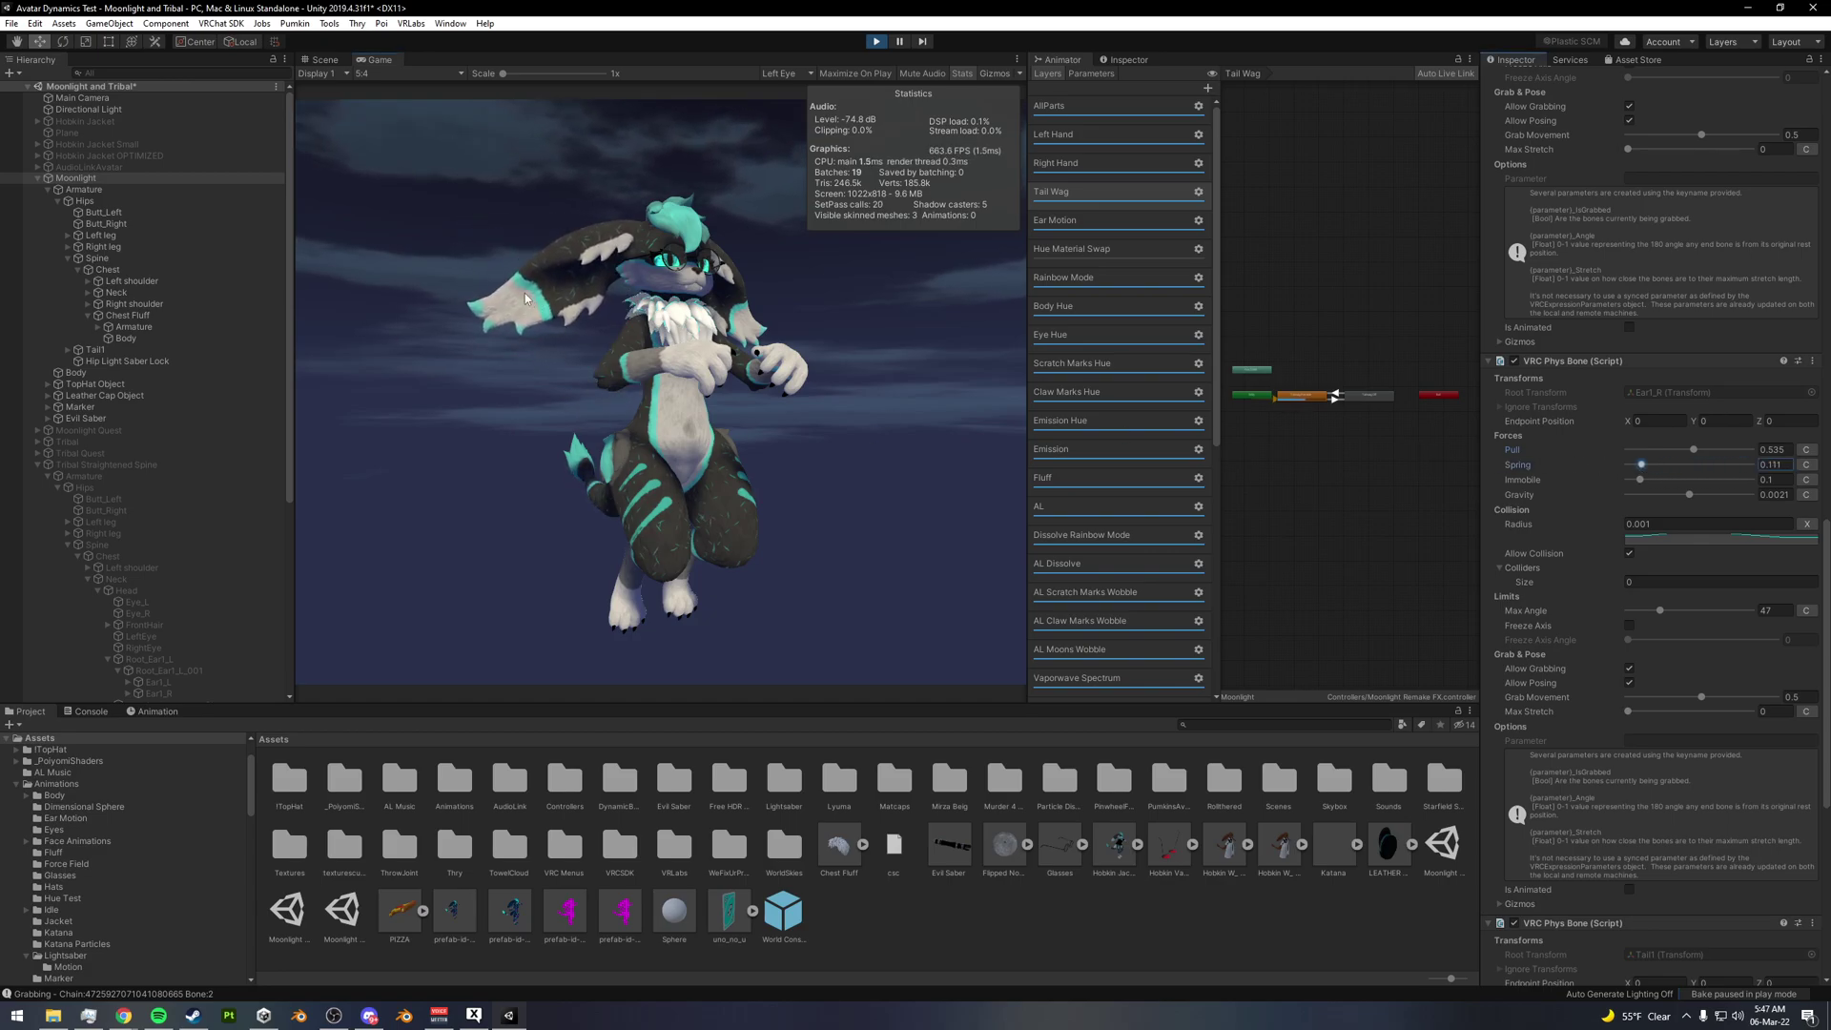
left_click_drag(525, 298, 580, 319)
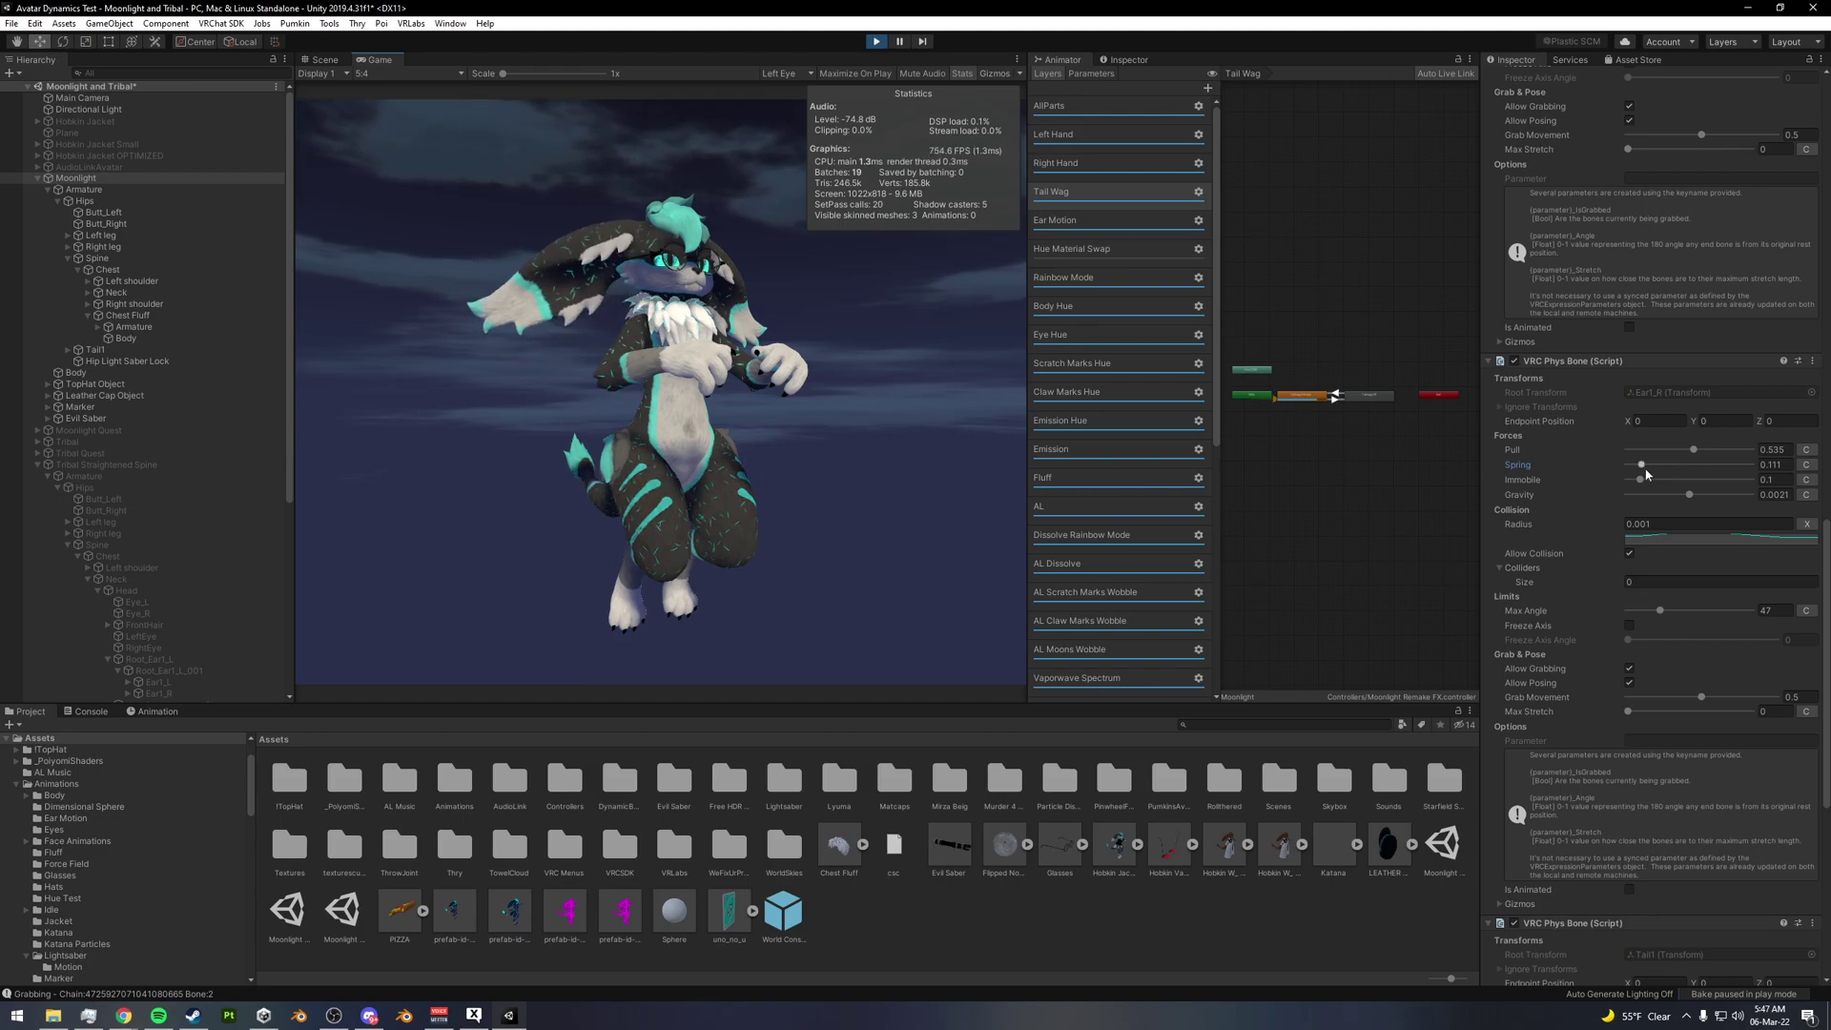
left_click_drag(1646, 471, 1676, 467)
left_click(1693, 452)
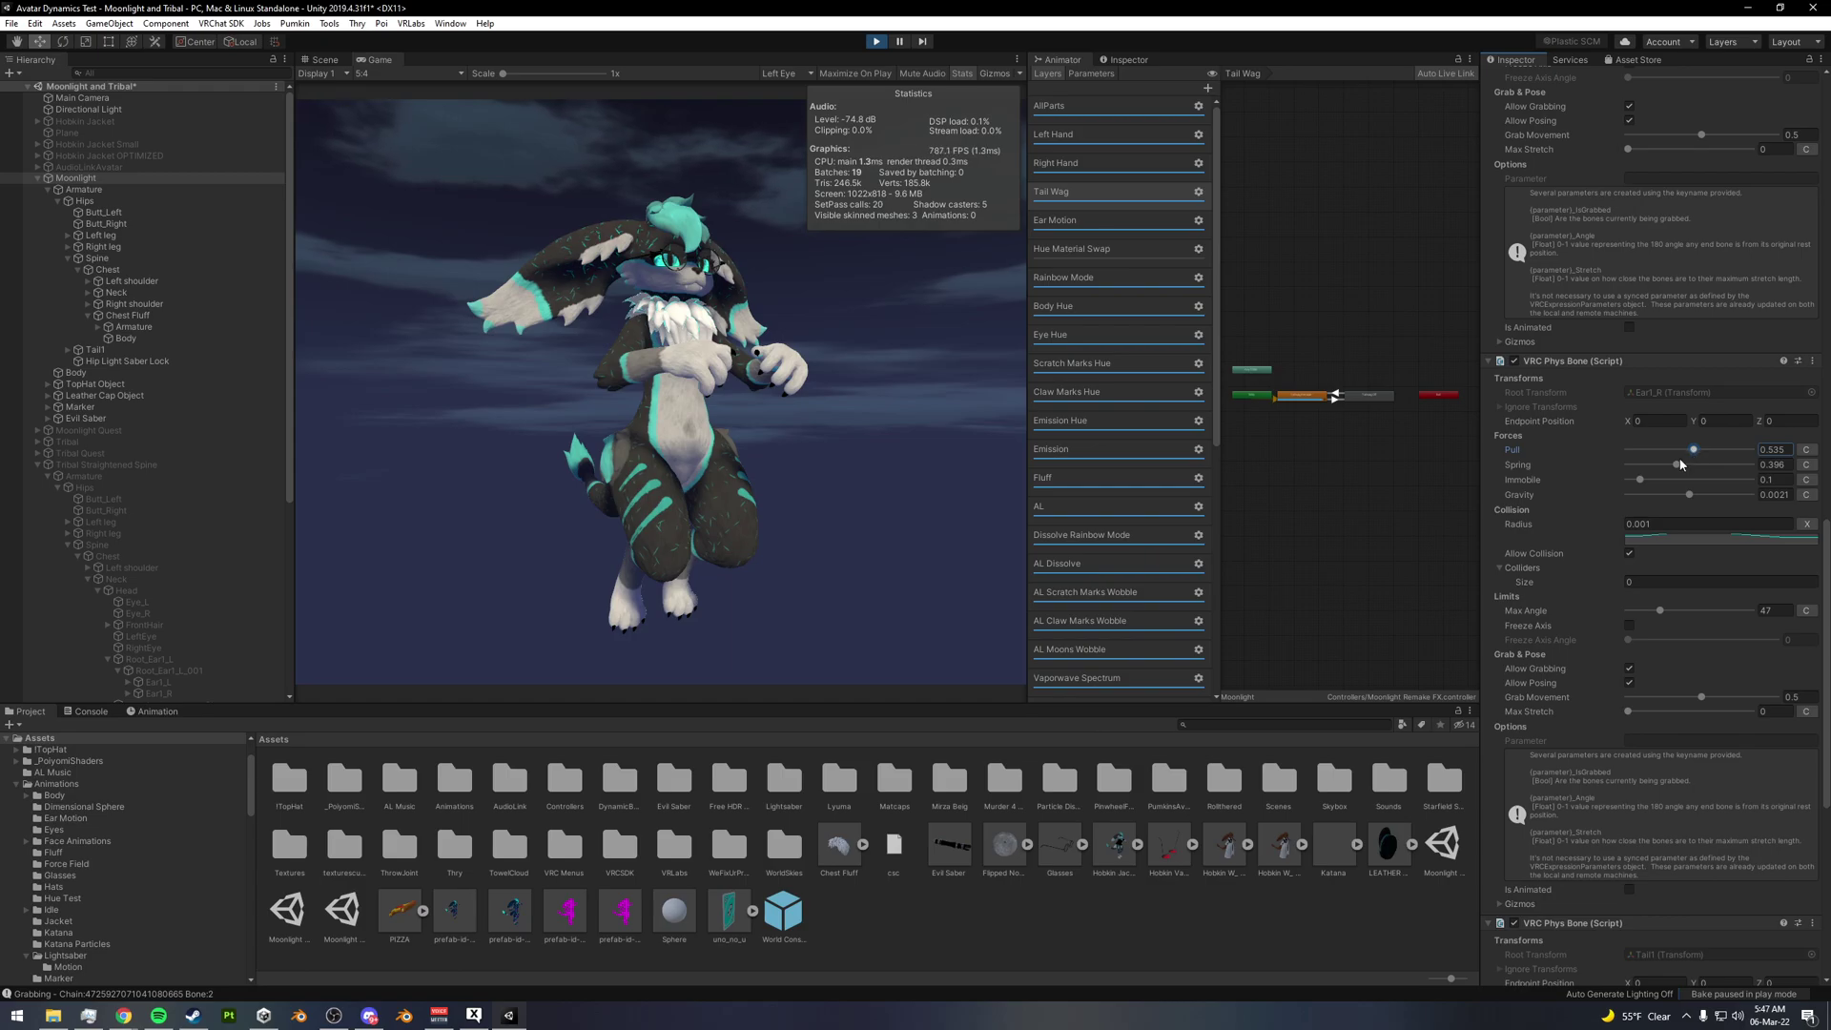
left_click(1681, 464)
left_click_drag(532, 299, 670, 550)
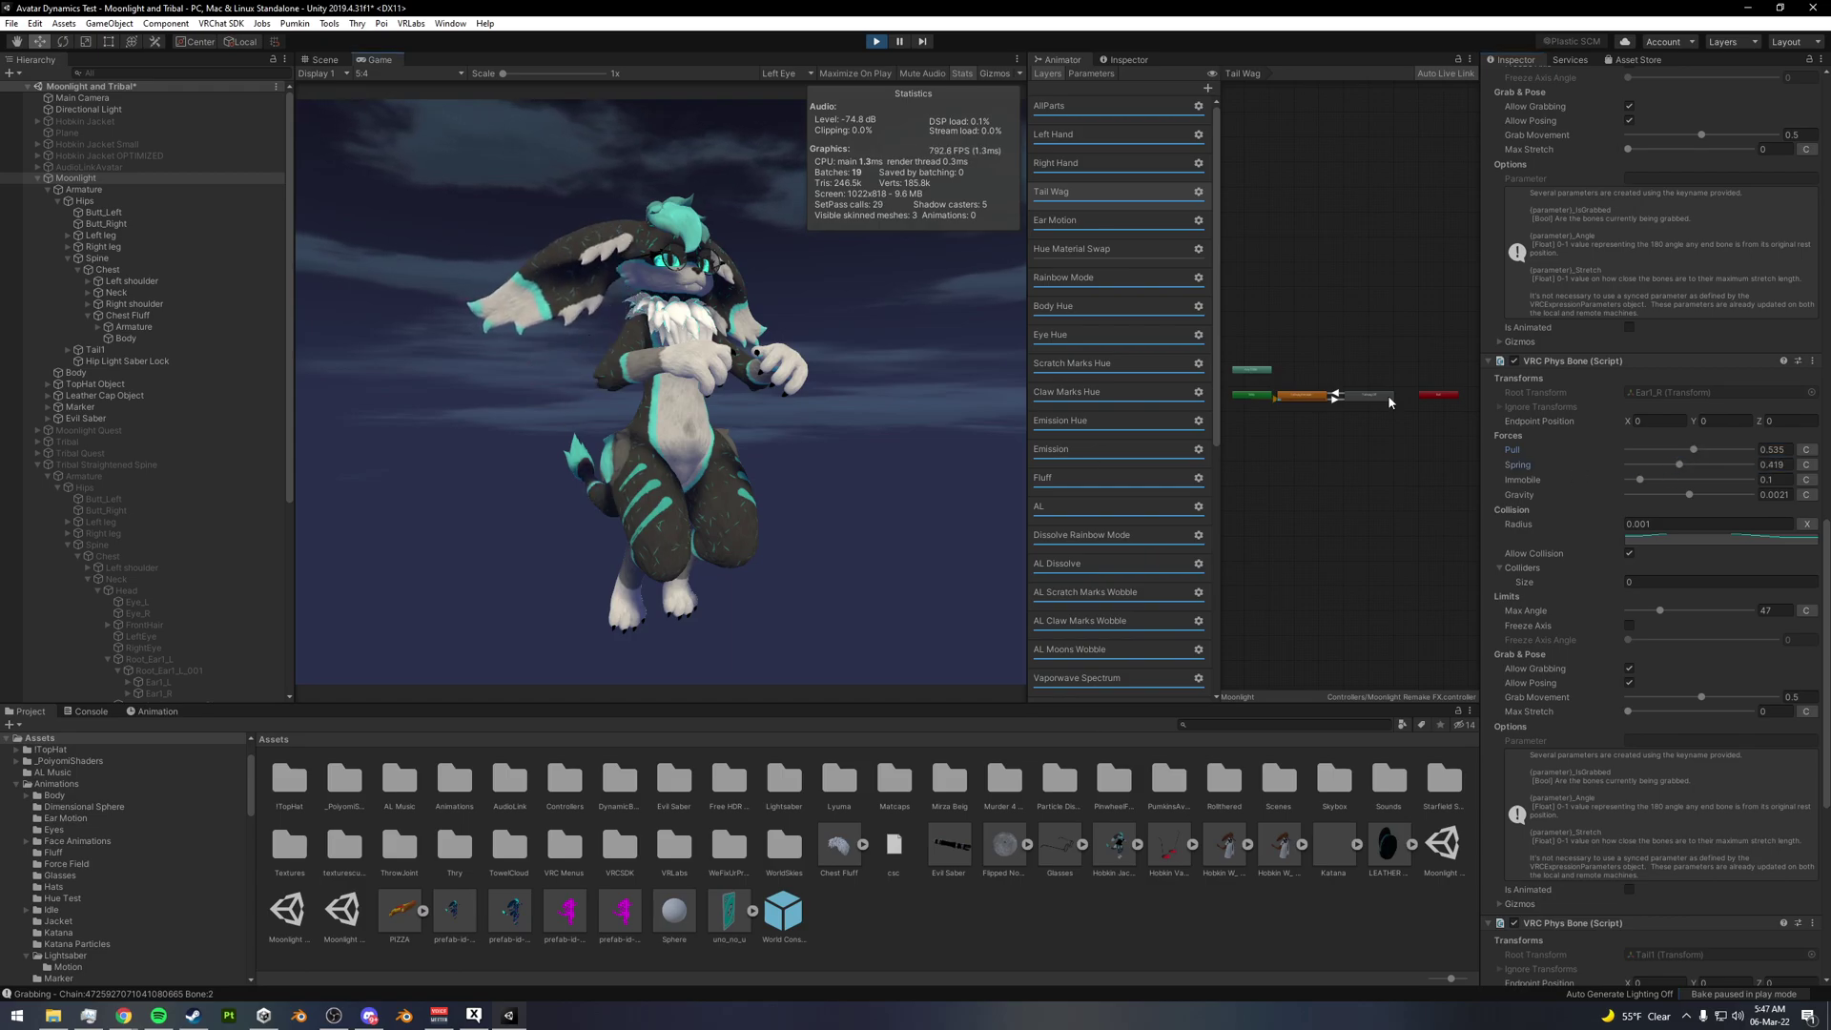
left_click_drag(1680, 465, 1712, 465)
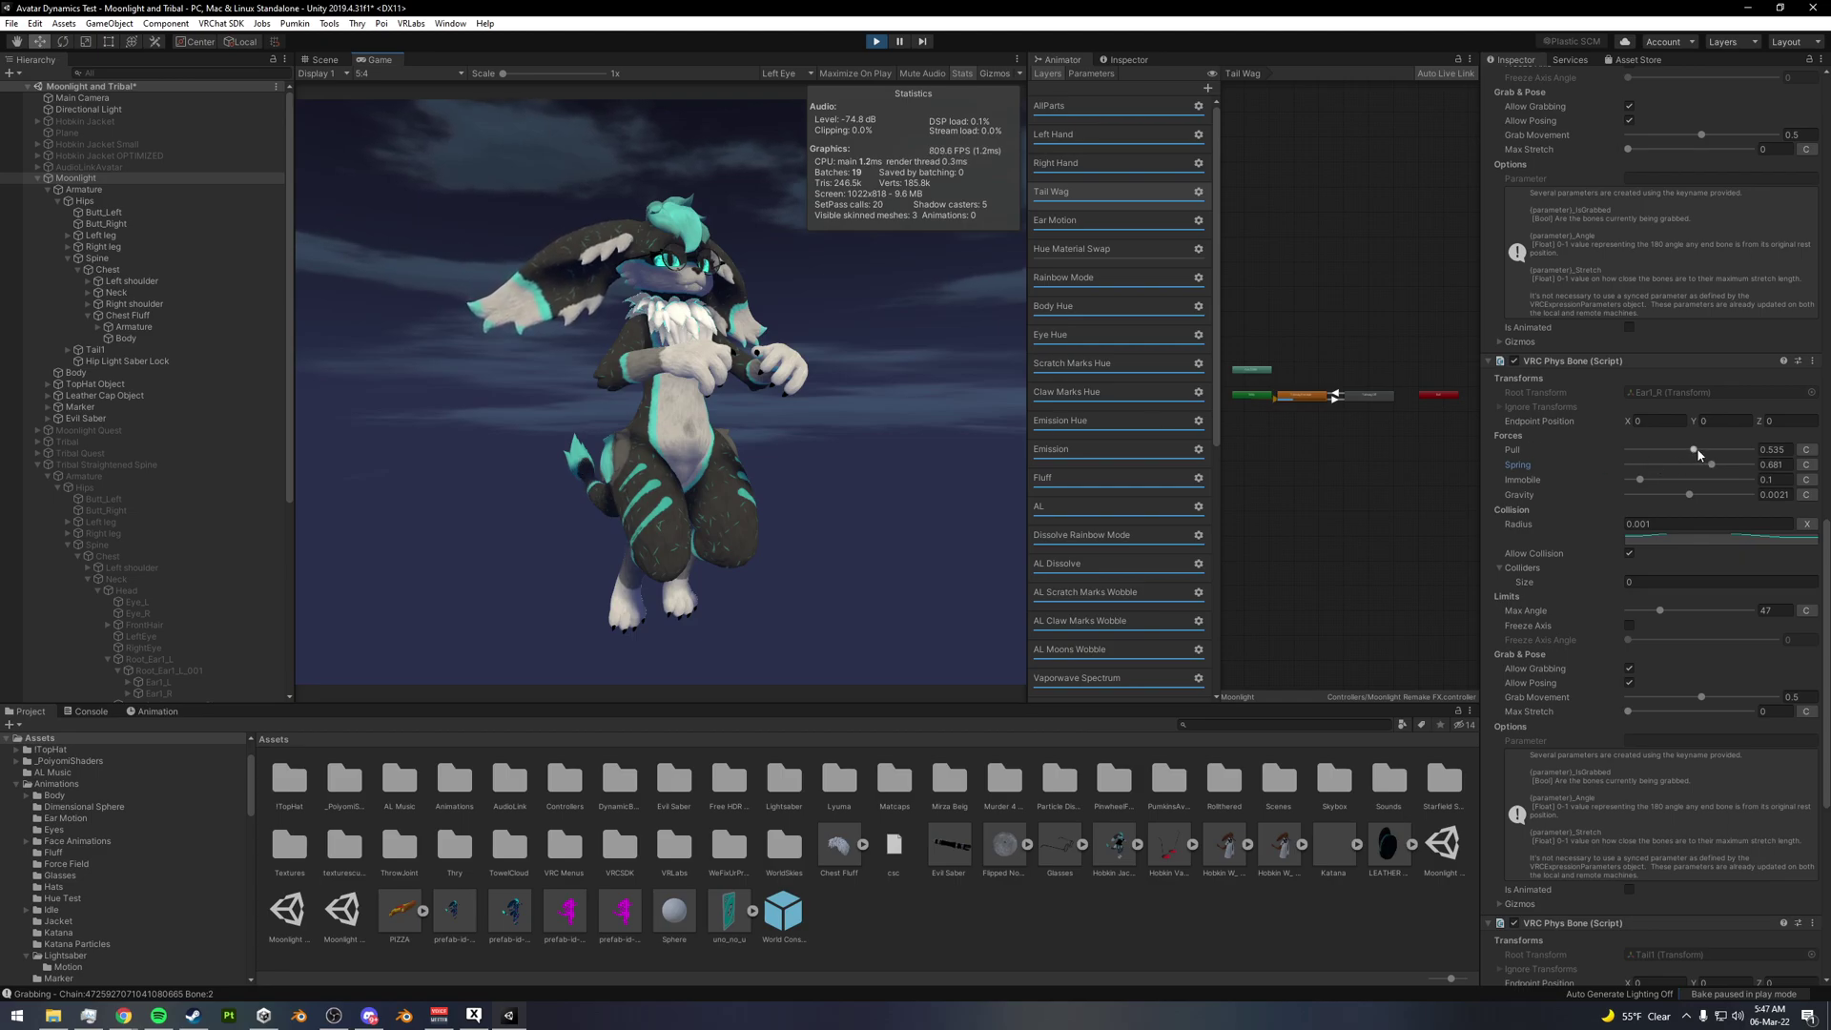
- Set Ear1_R Pull to about 0.239 and Immobile to 0, swinging the ear and trying Immobile at about 0.715 along the way
left_click_drag(1697, 448, 1658, 449)
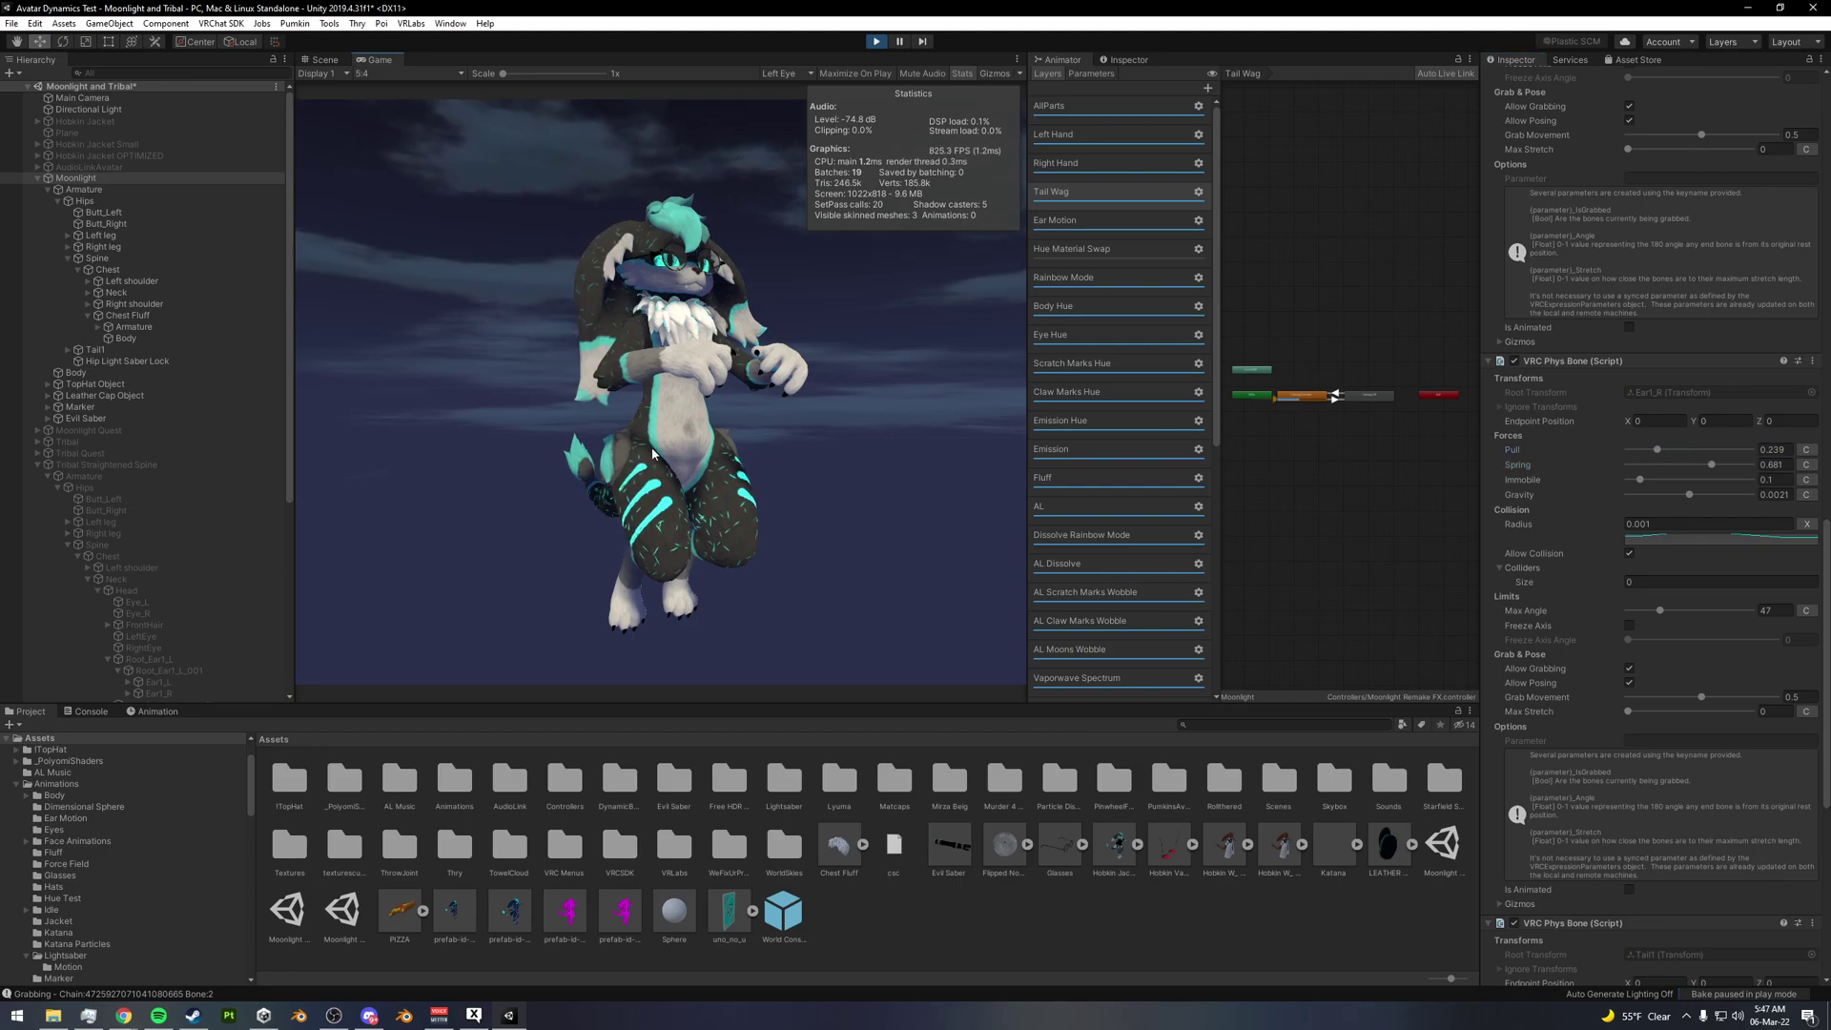
left_click_drag(601, 330, 633, 355)
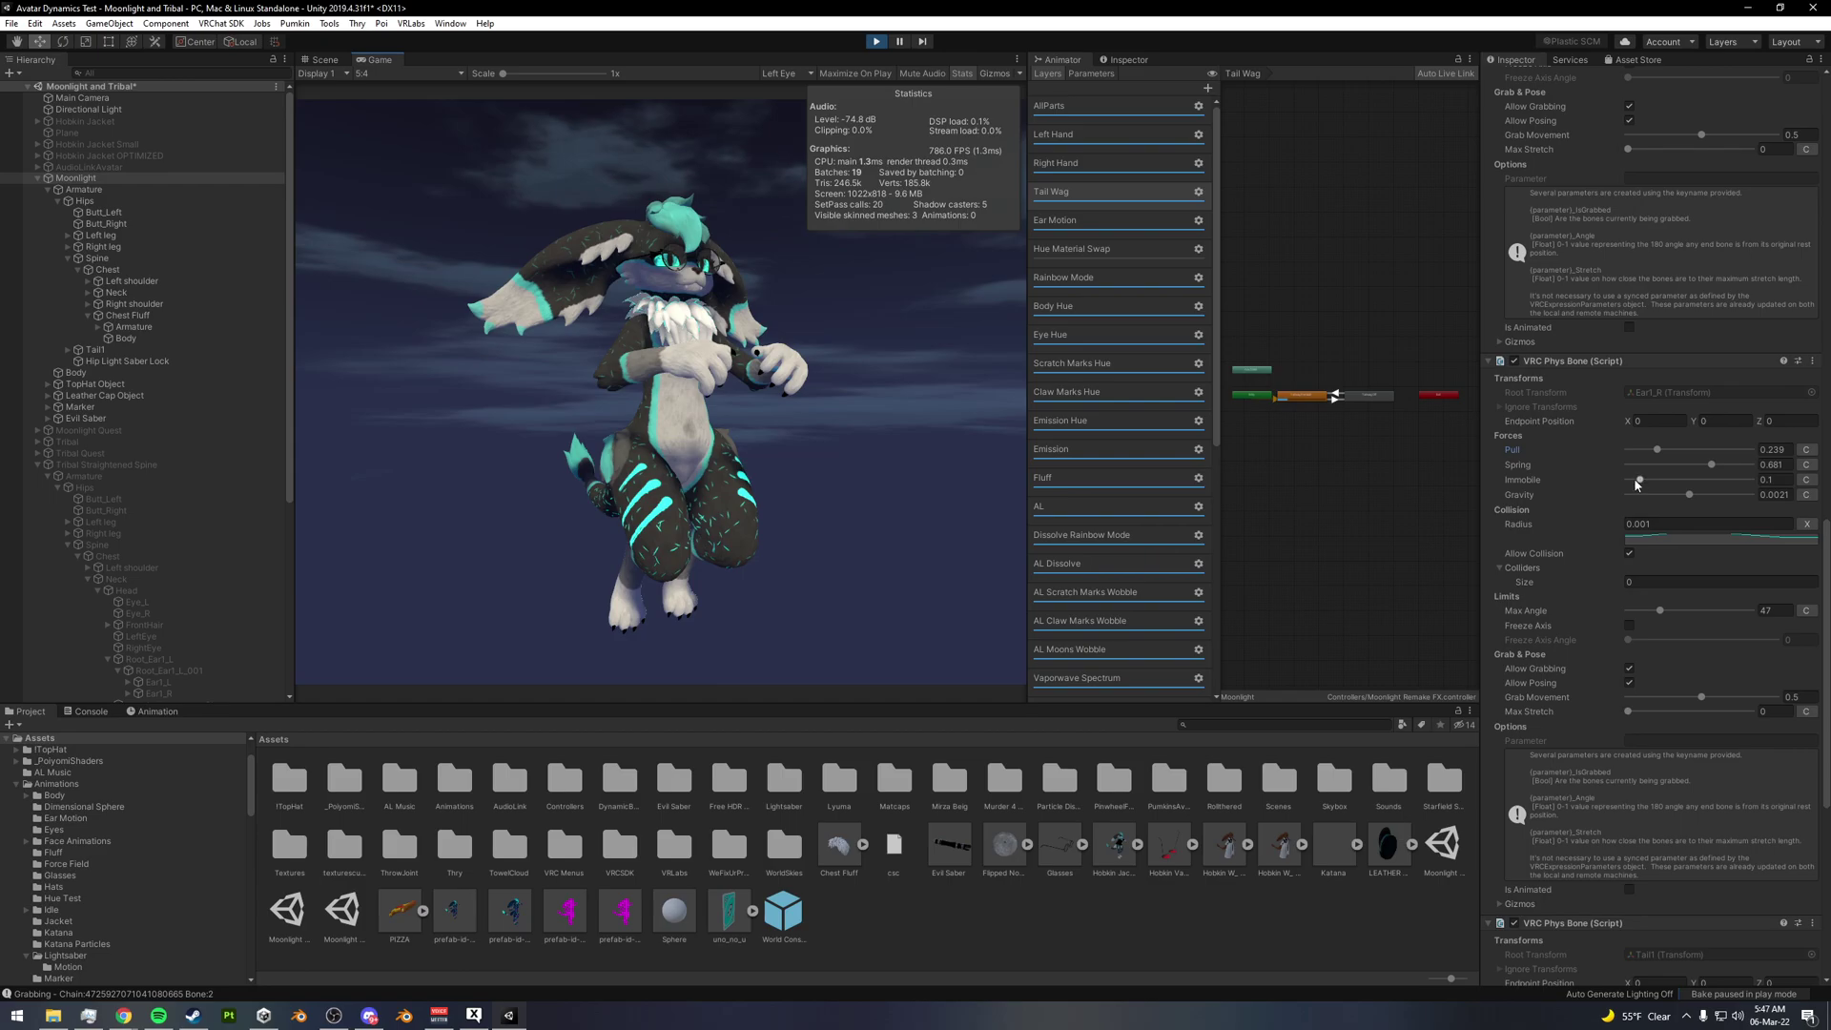
left_click_drag(1641, 480, 1628, 480)
left_click_drag(529, 322, 749, 407)
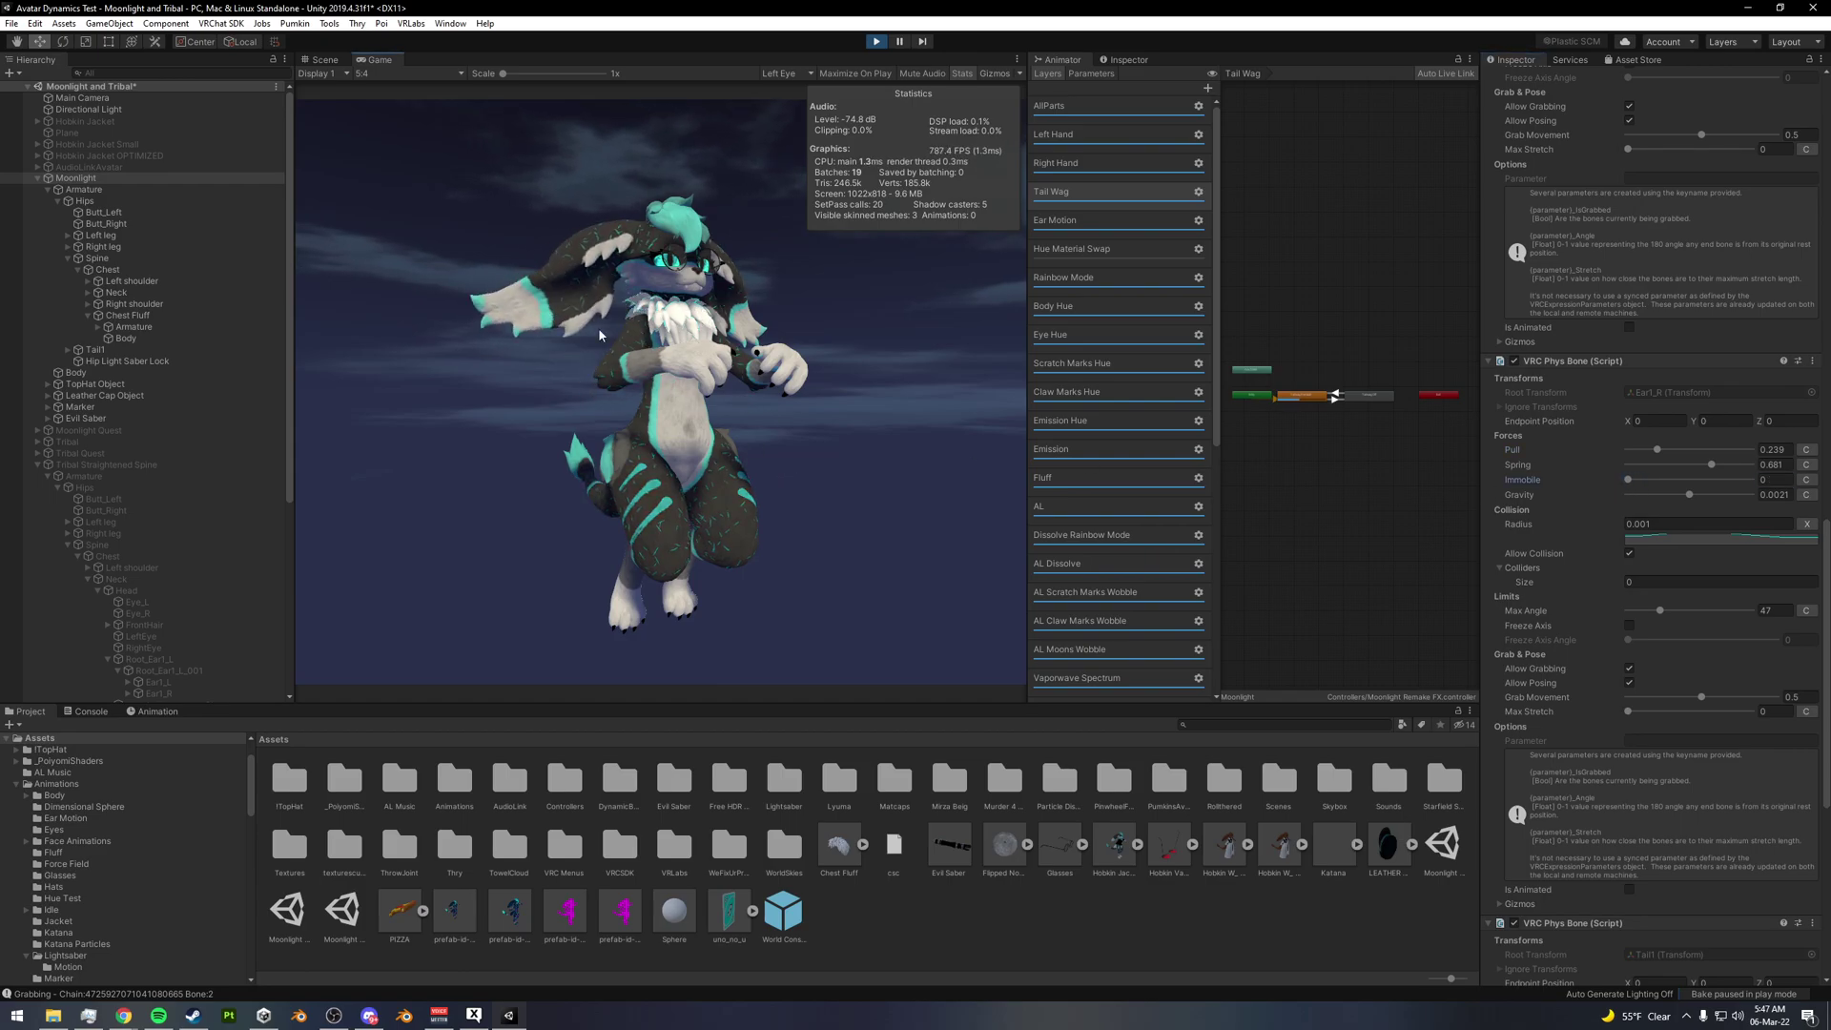
left_click_drag(1627, 480, 1717, 495)
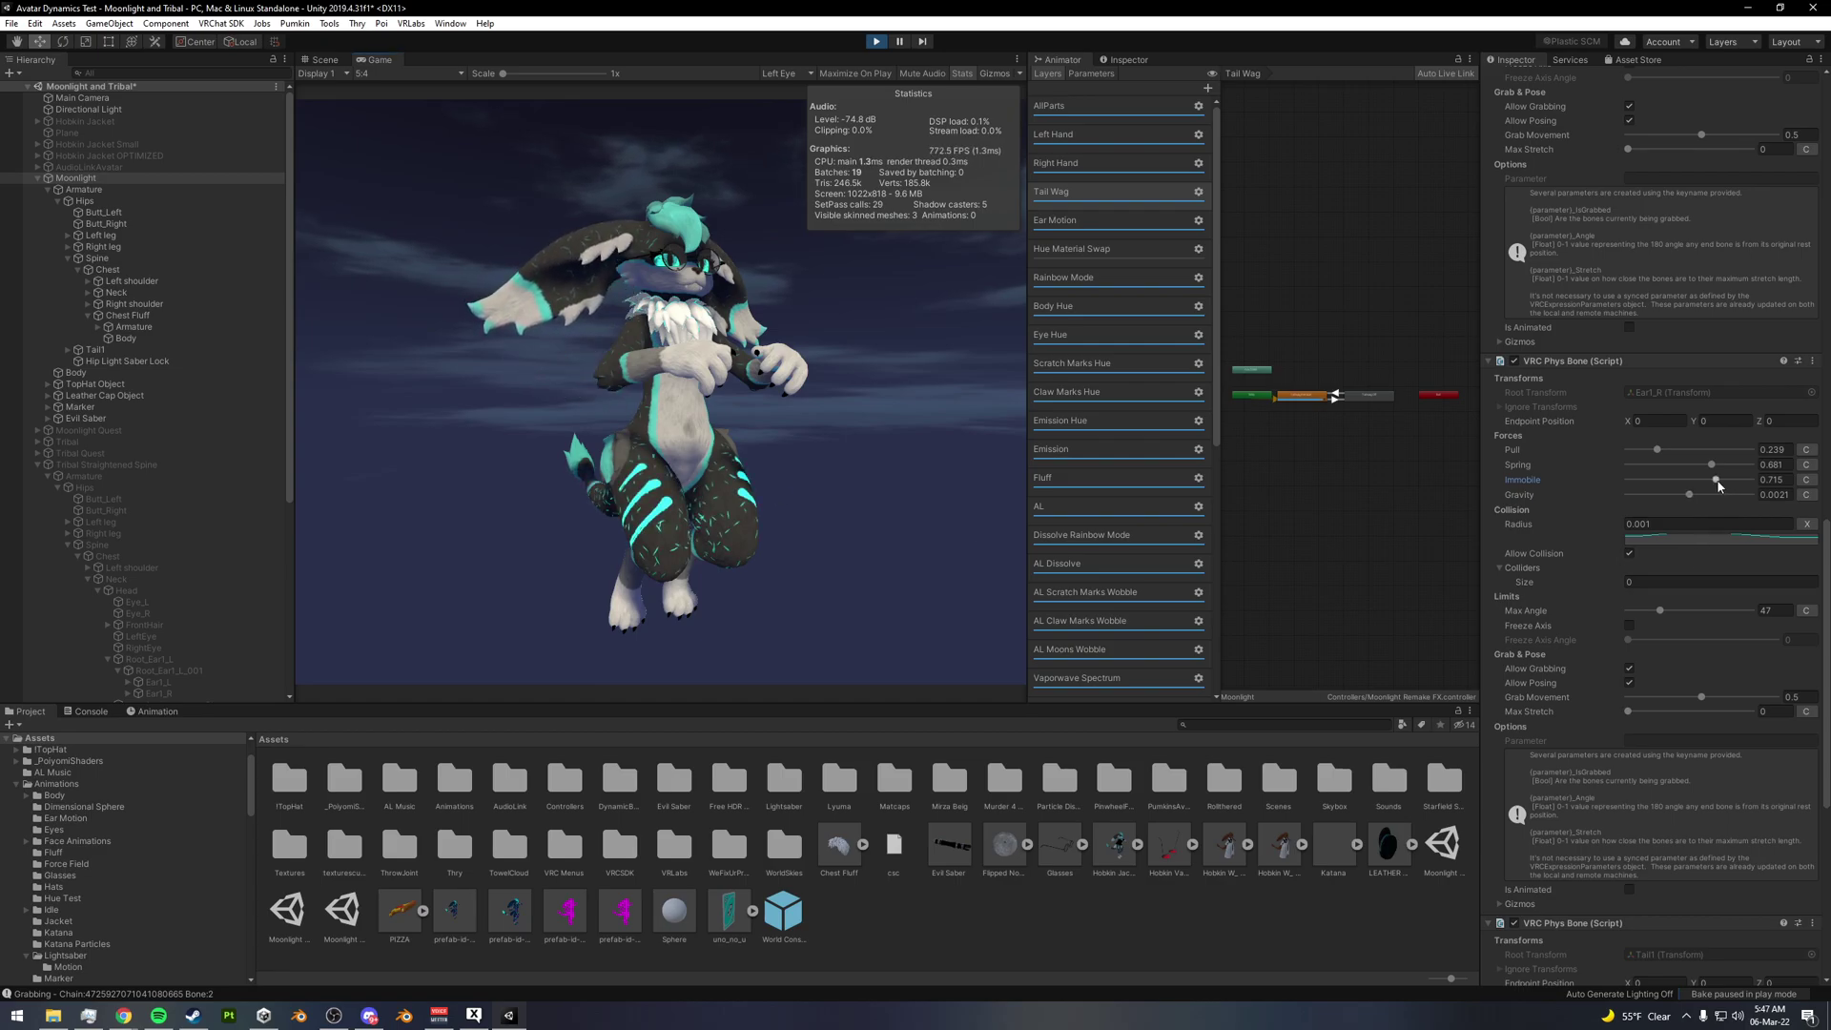
left_click_drag(1716, 479, 1626, 481)
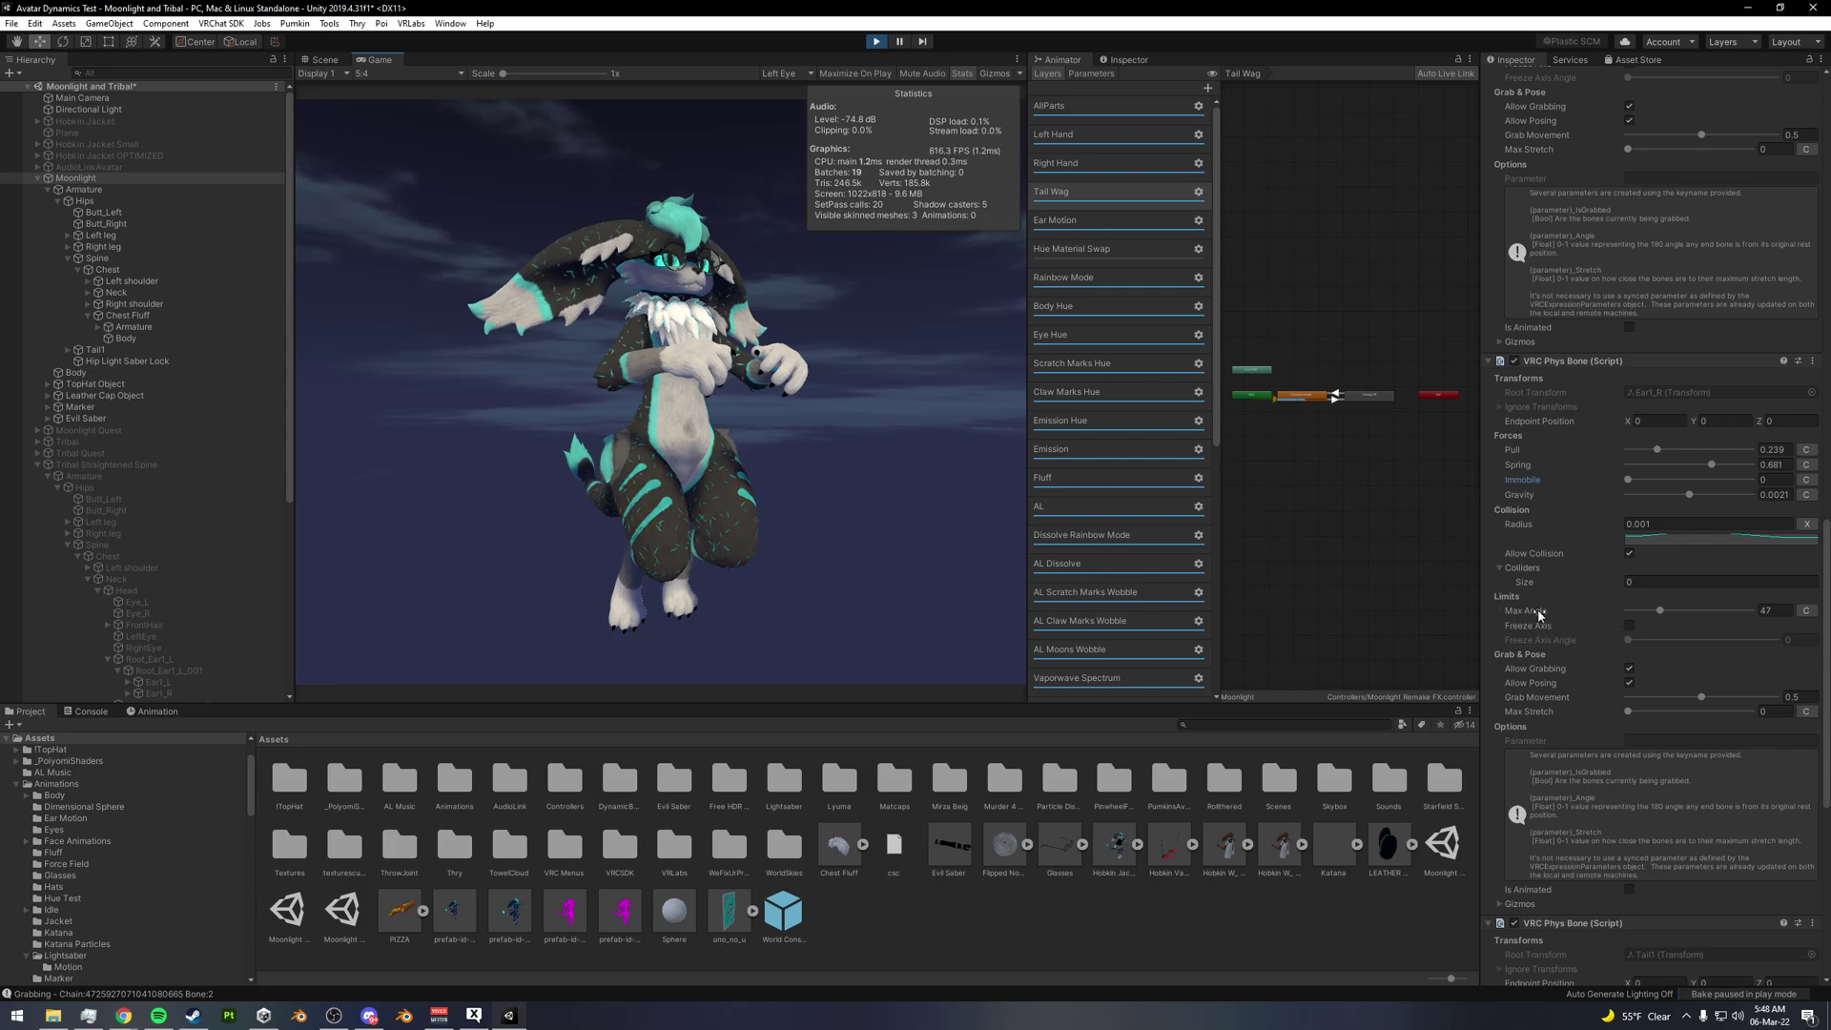
- Set the Ear1_R Max Angle to 120 and swing the grabbed ear around to test its range of motion
left_click_drag(444, 353, 653, 186)
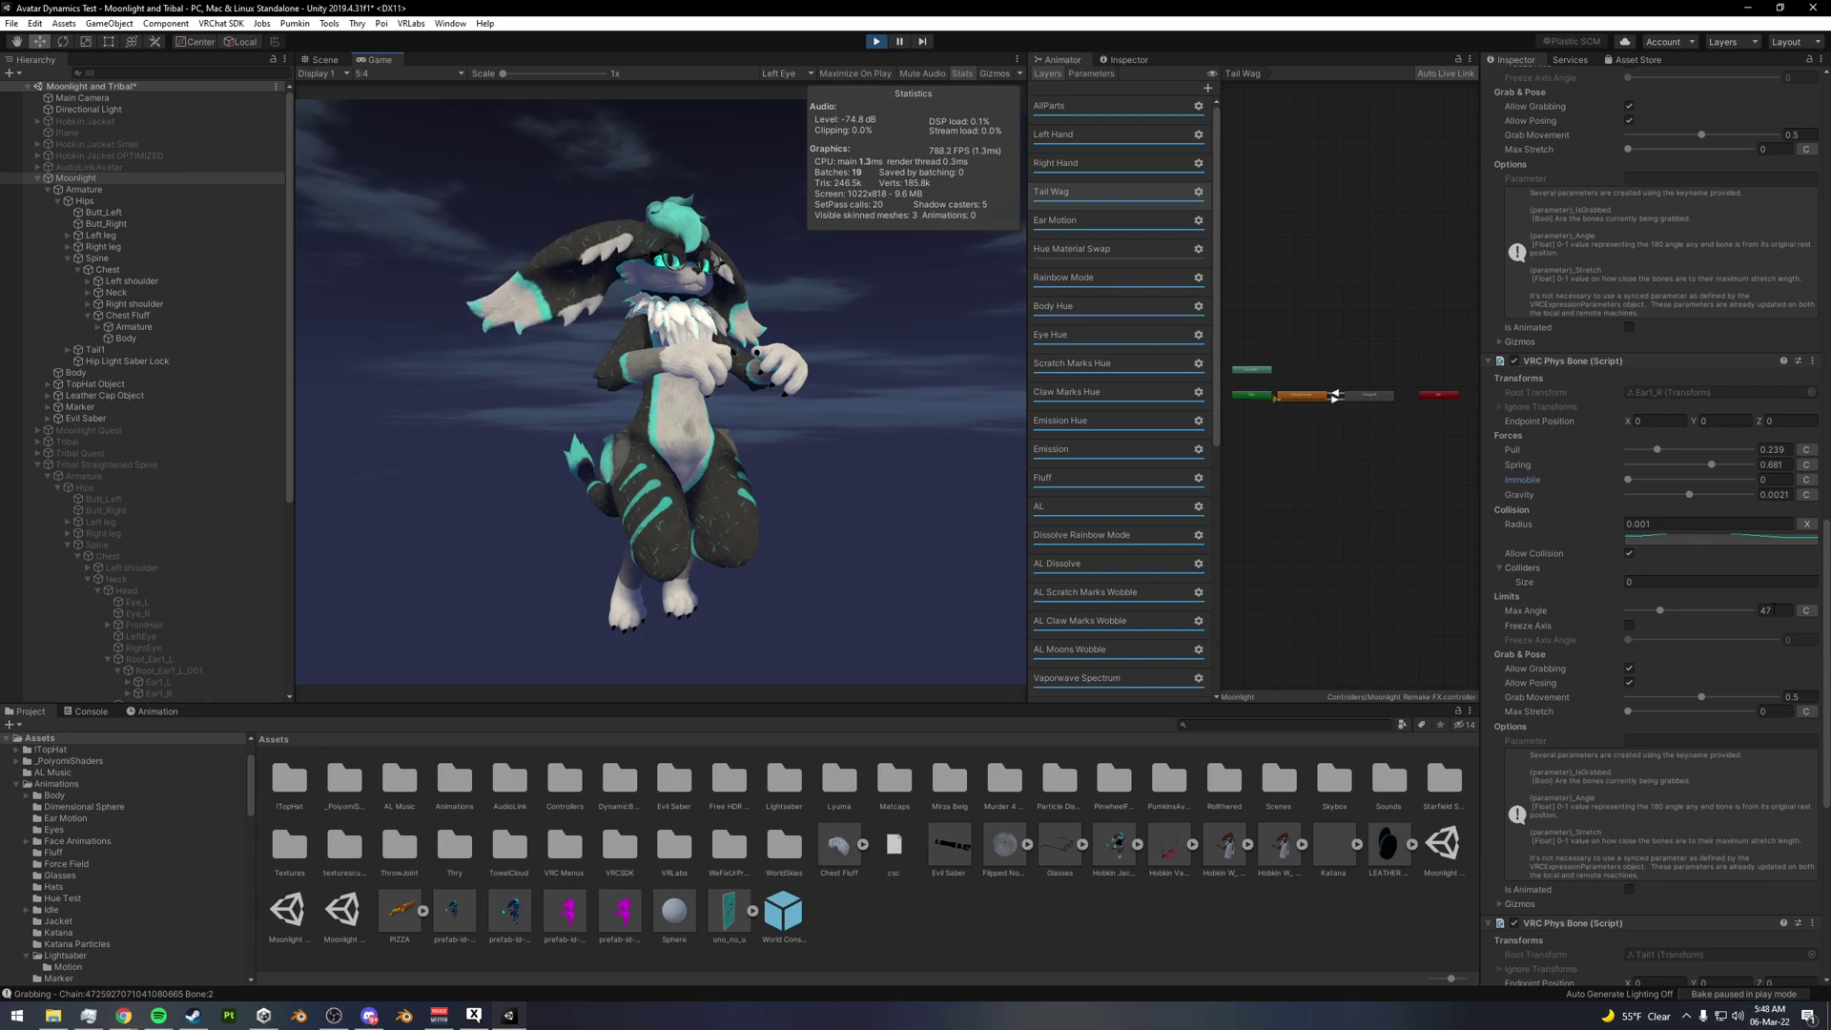
left_click(1779, 611)
type("120")
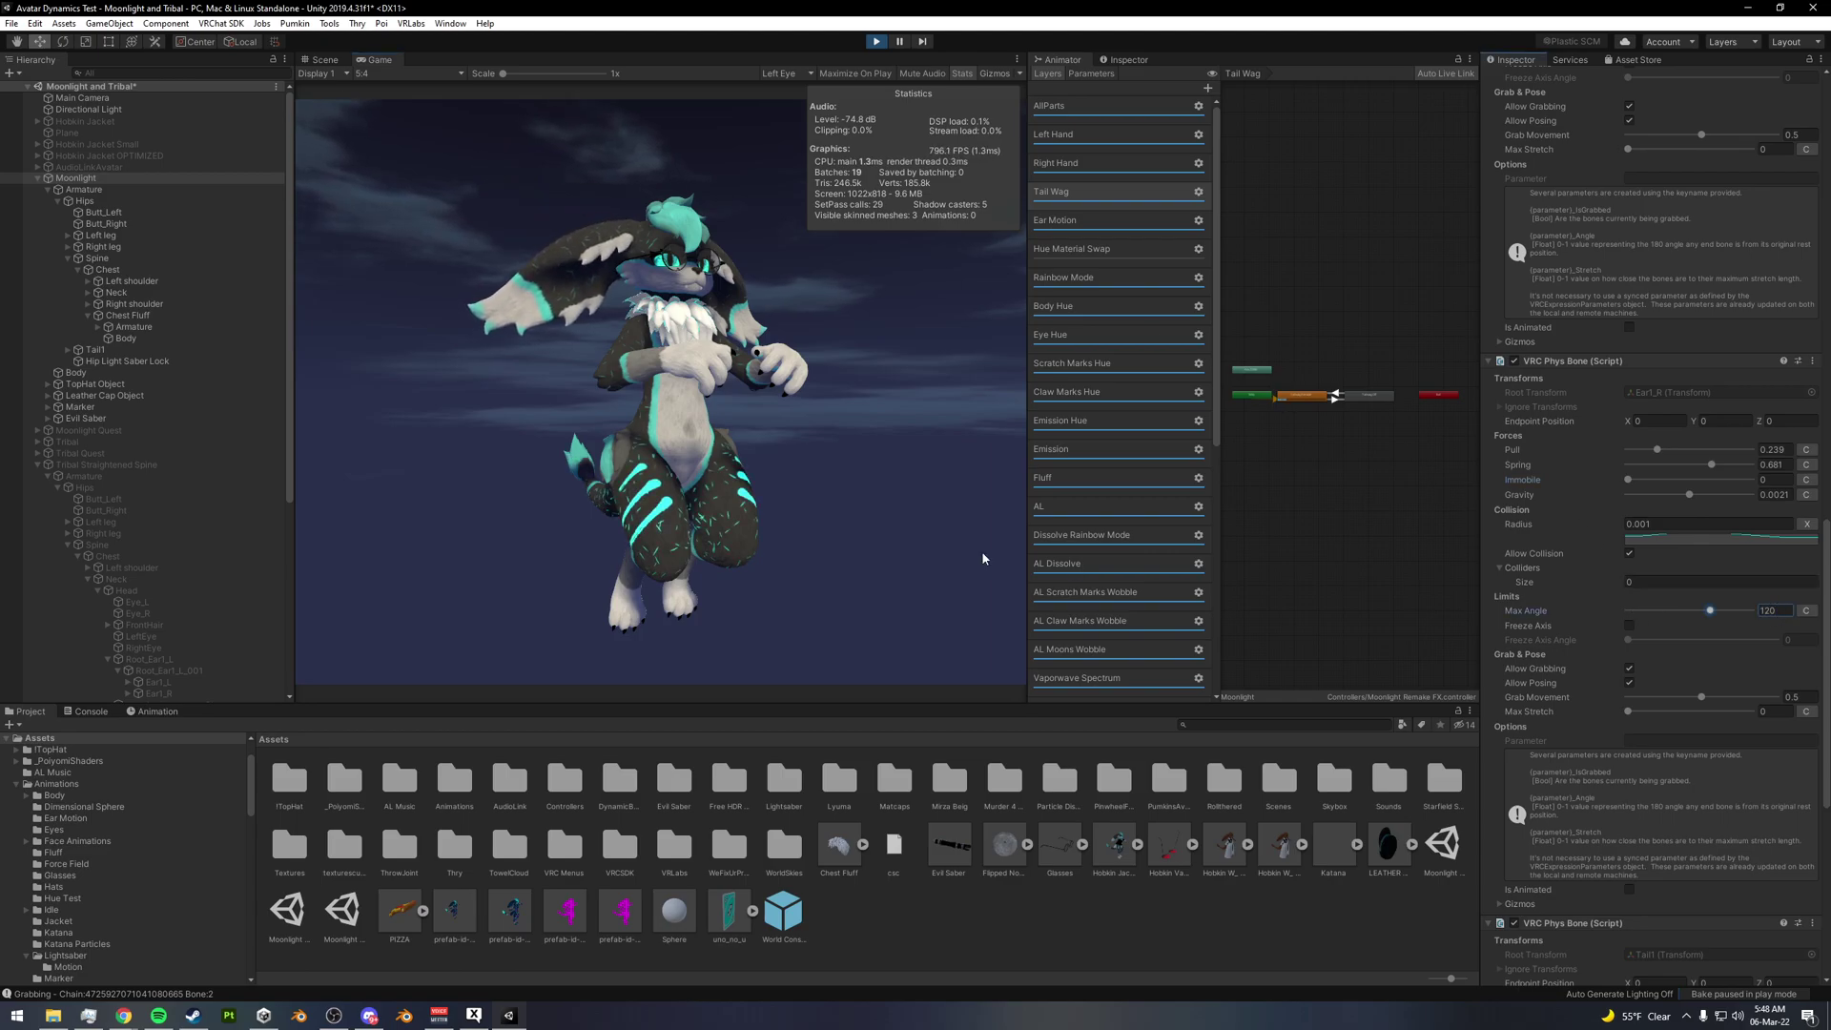
left_click_drag(575, 270, 686, 243)
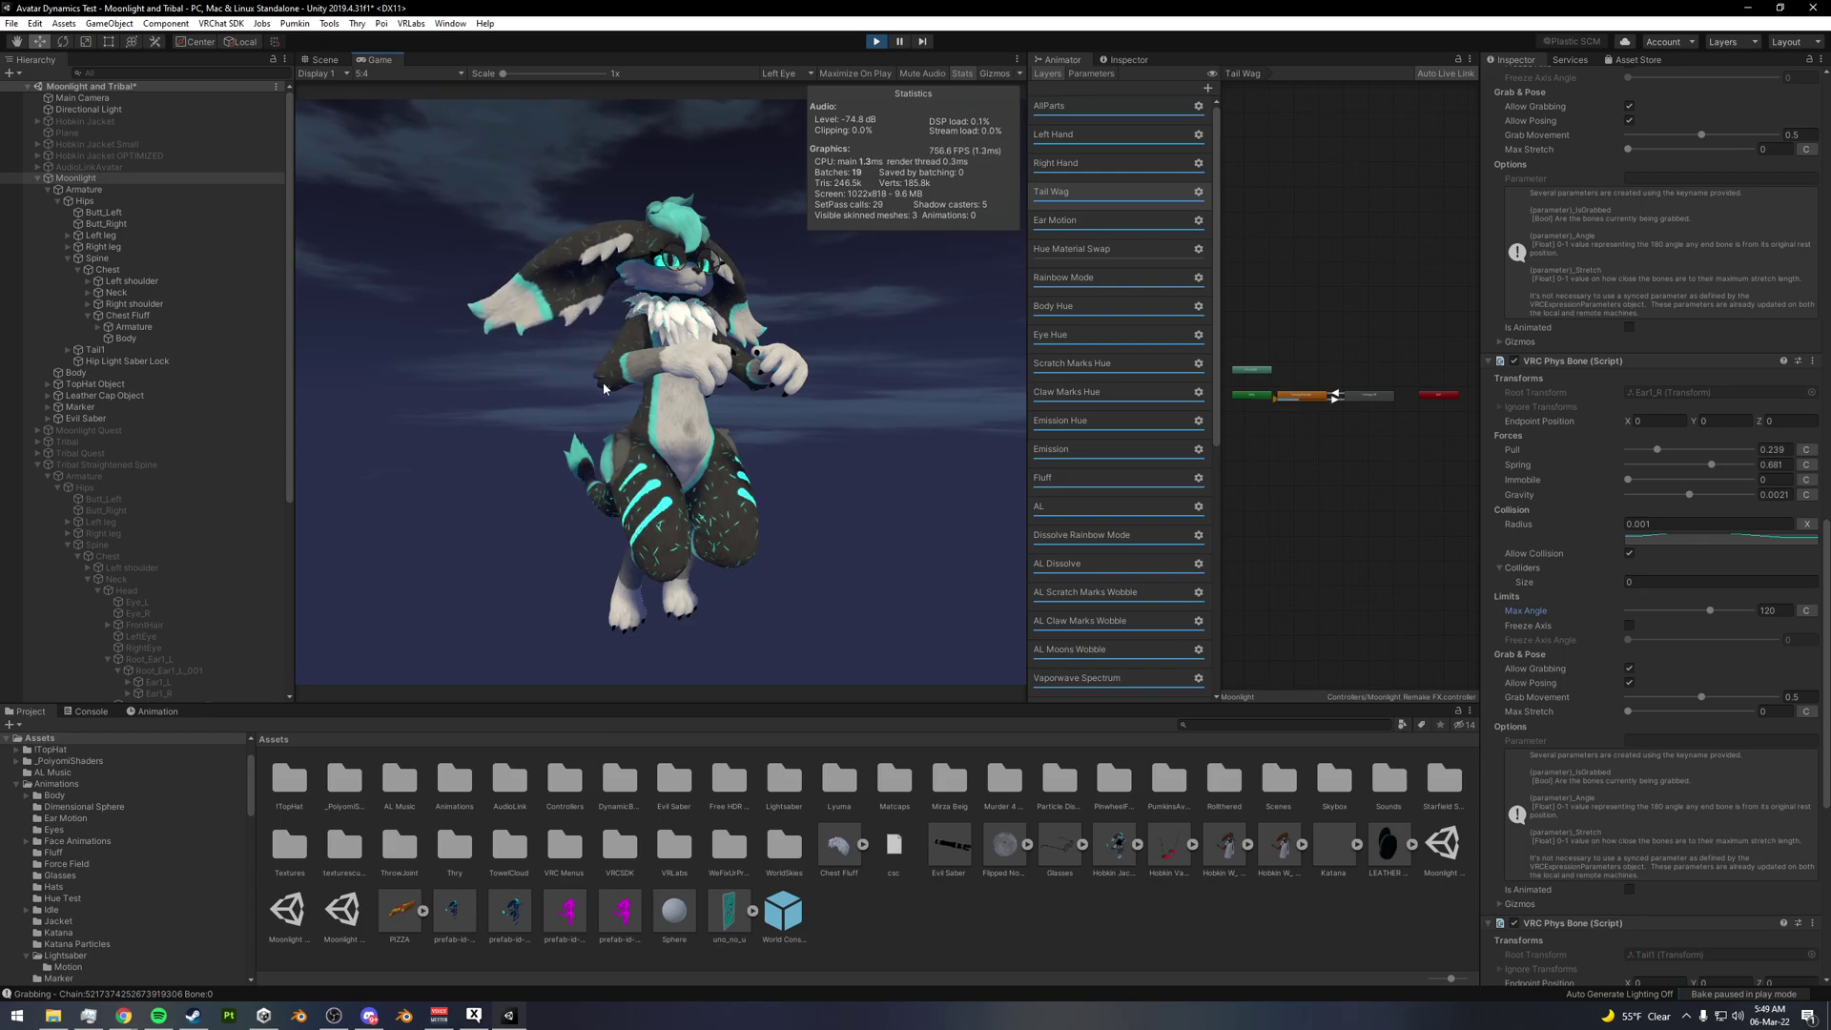
left_click_drag(584, 332, 526, 225)
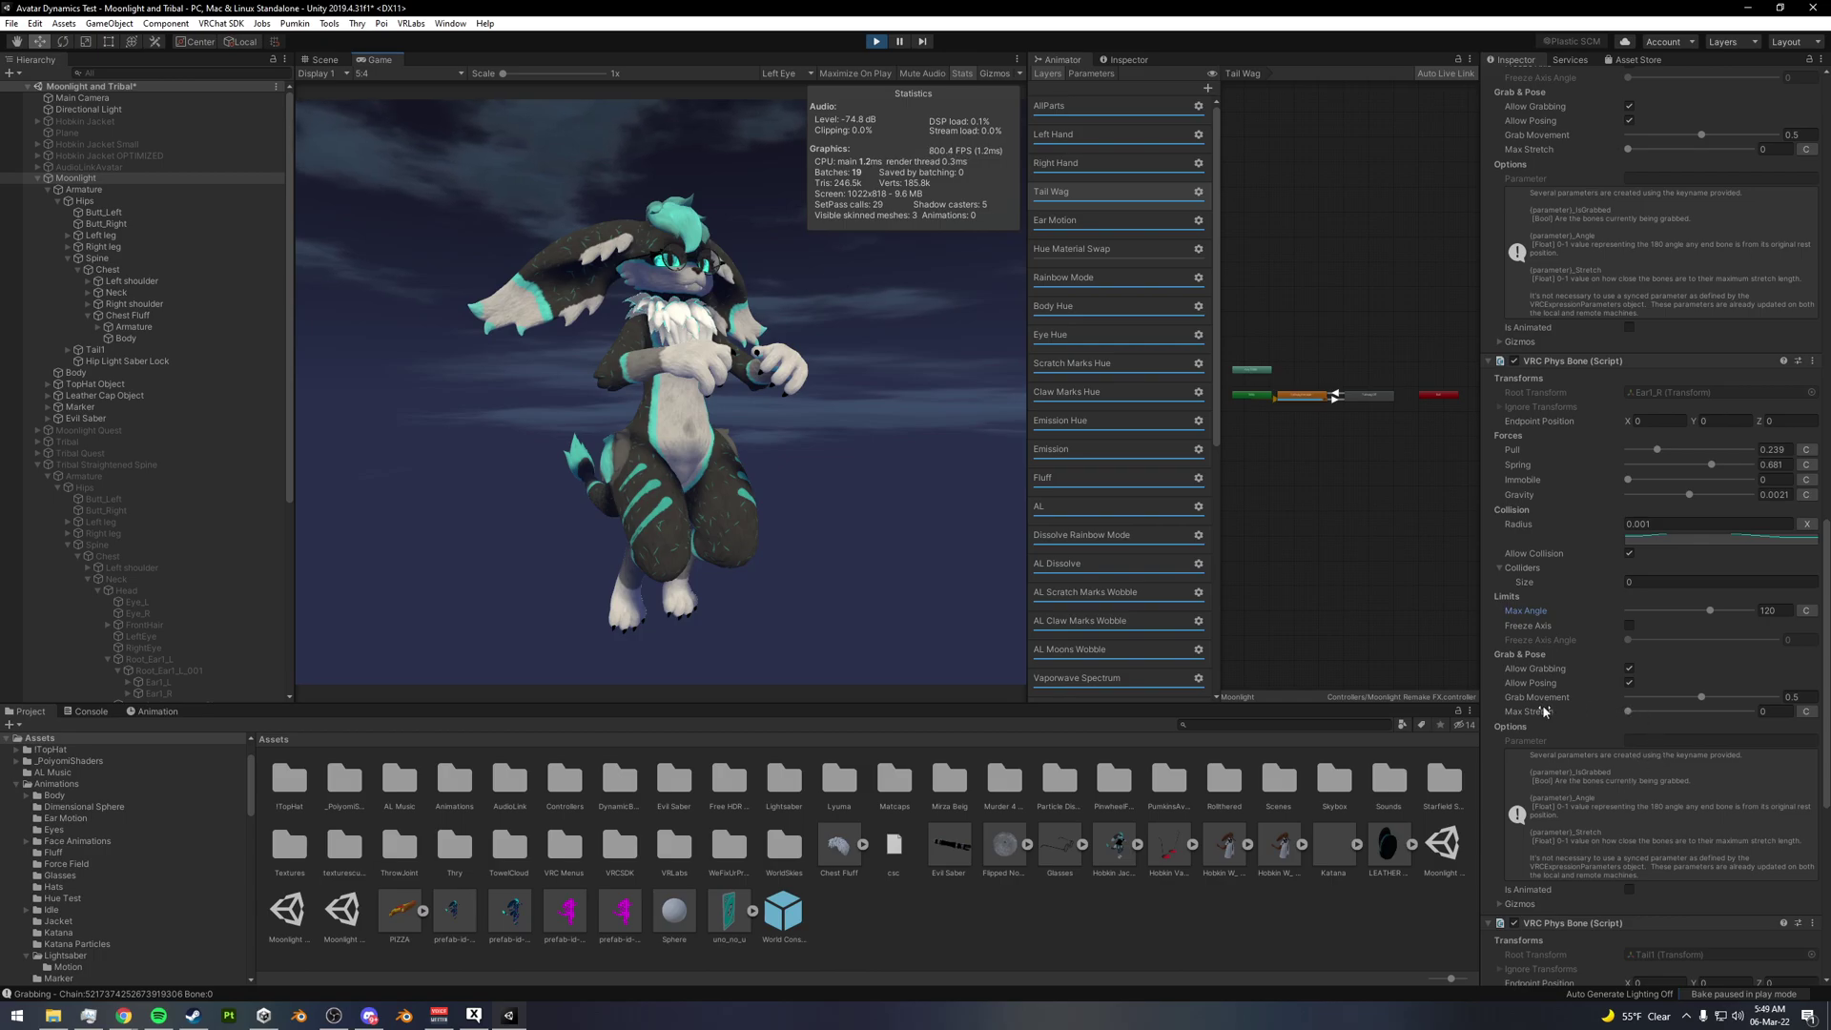
left_click_drag(536, 291, 581, 229)
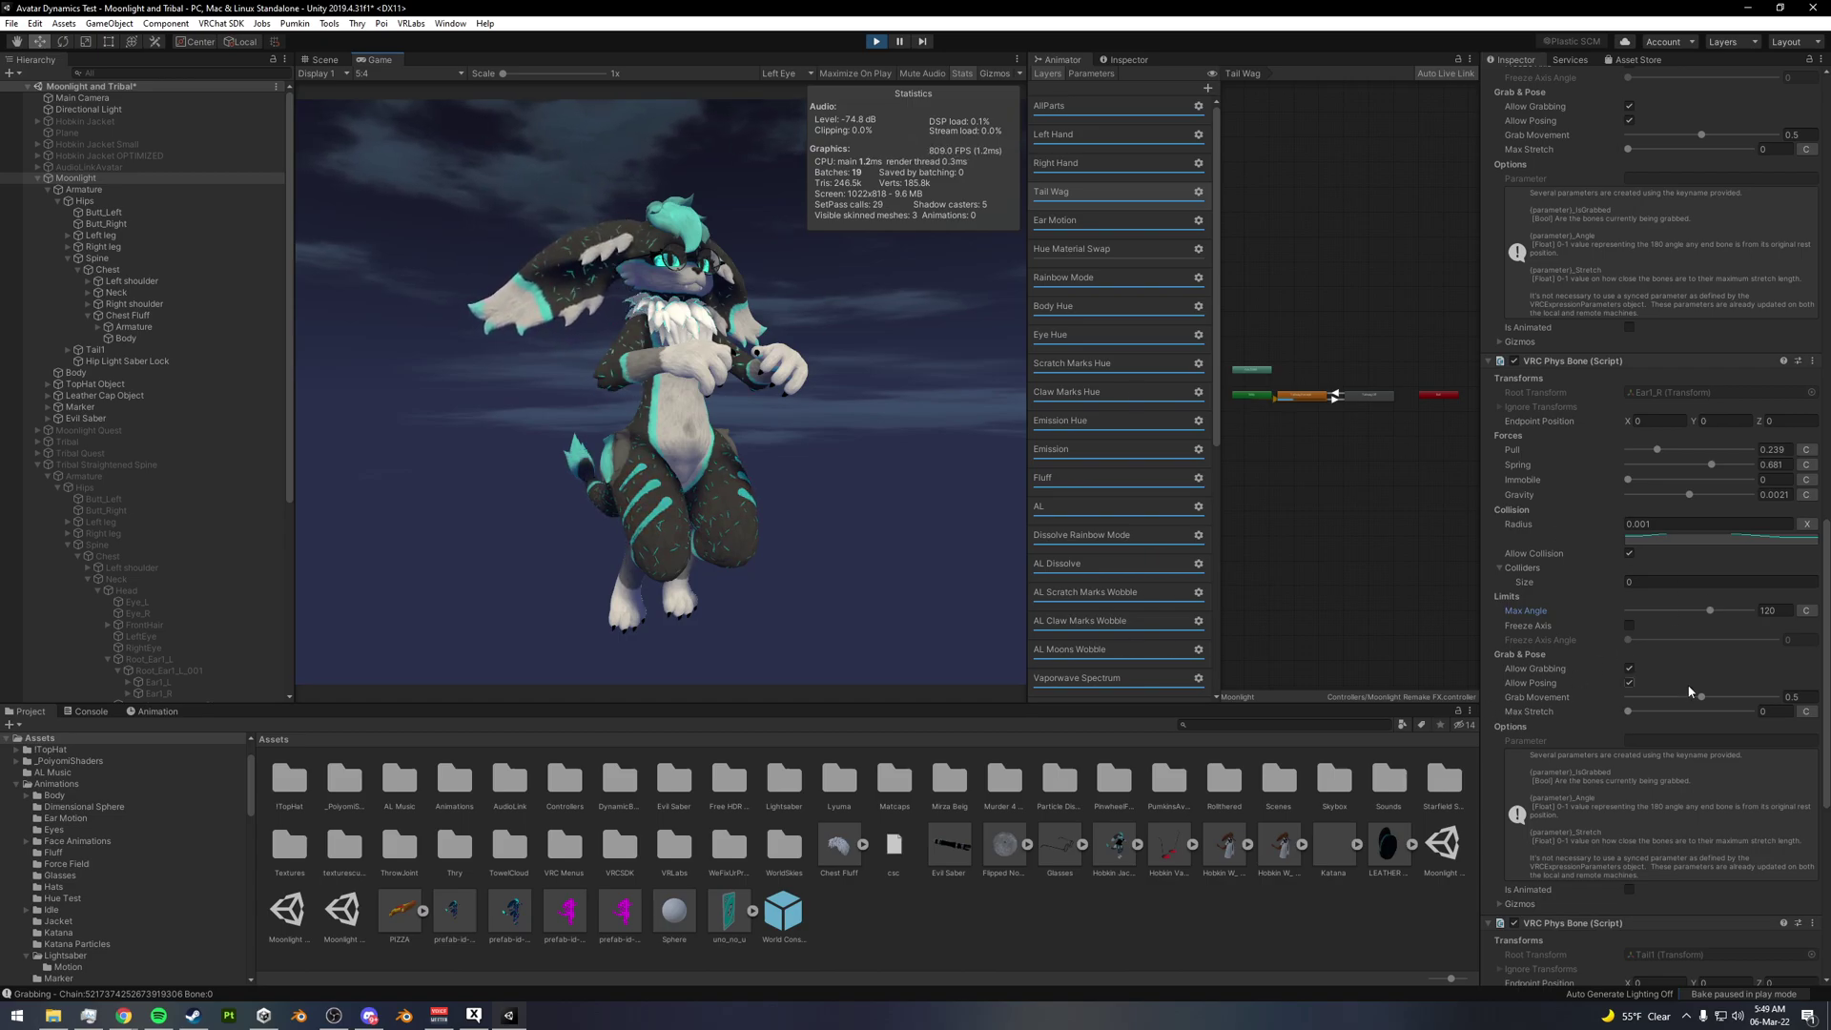
- Set the Ear1_R Max Stretch to about 3.05 and pull on the ear to test how it stretches
left_click_drag(1631, 712, 1695, 718)
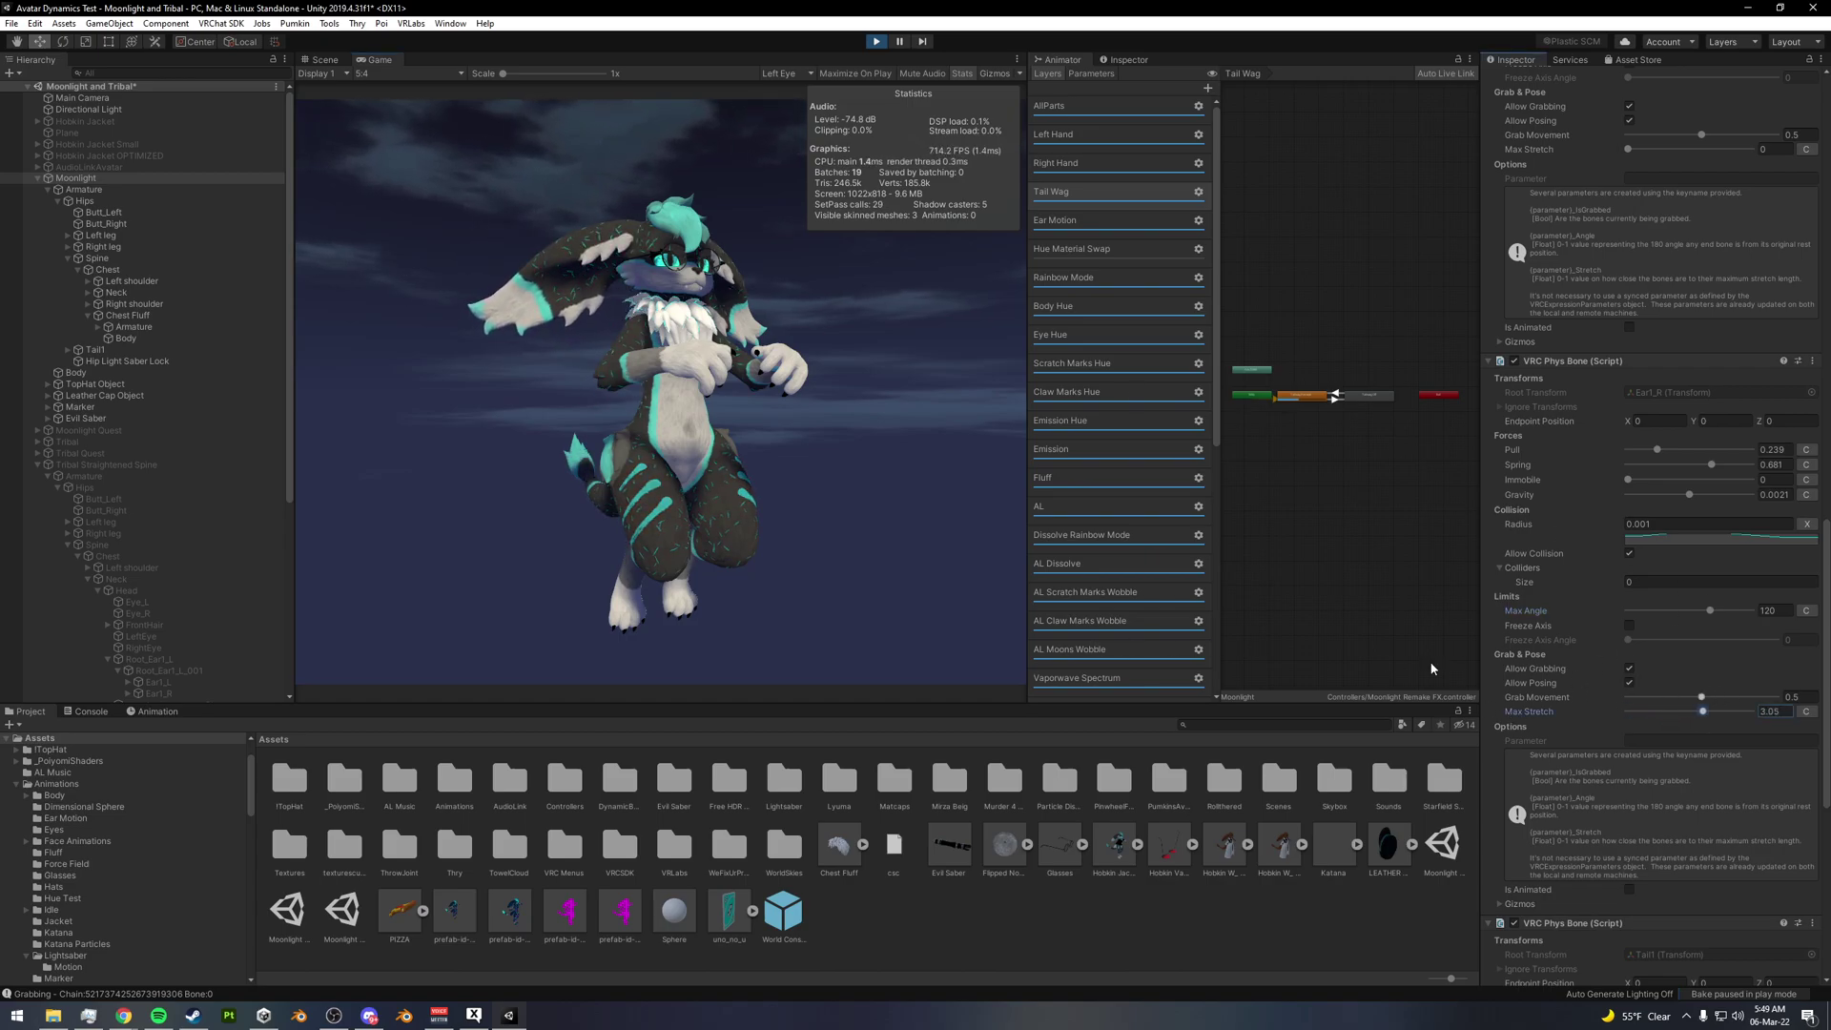
left_click_drag(563, 272, 484, 254)
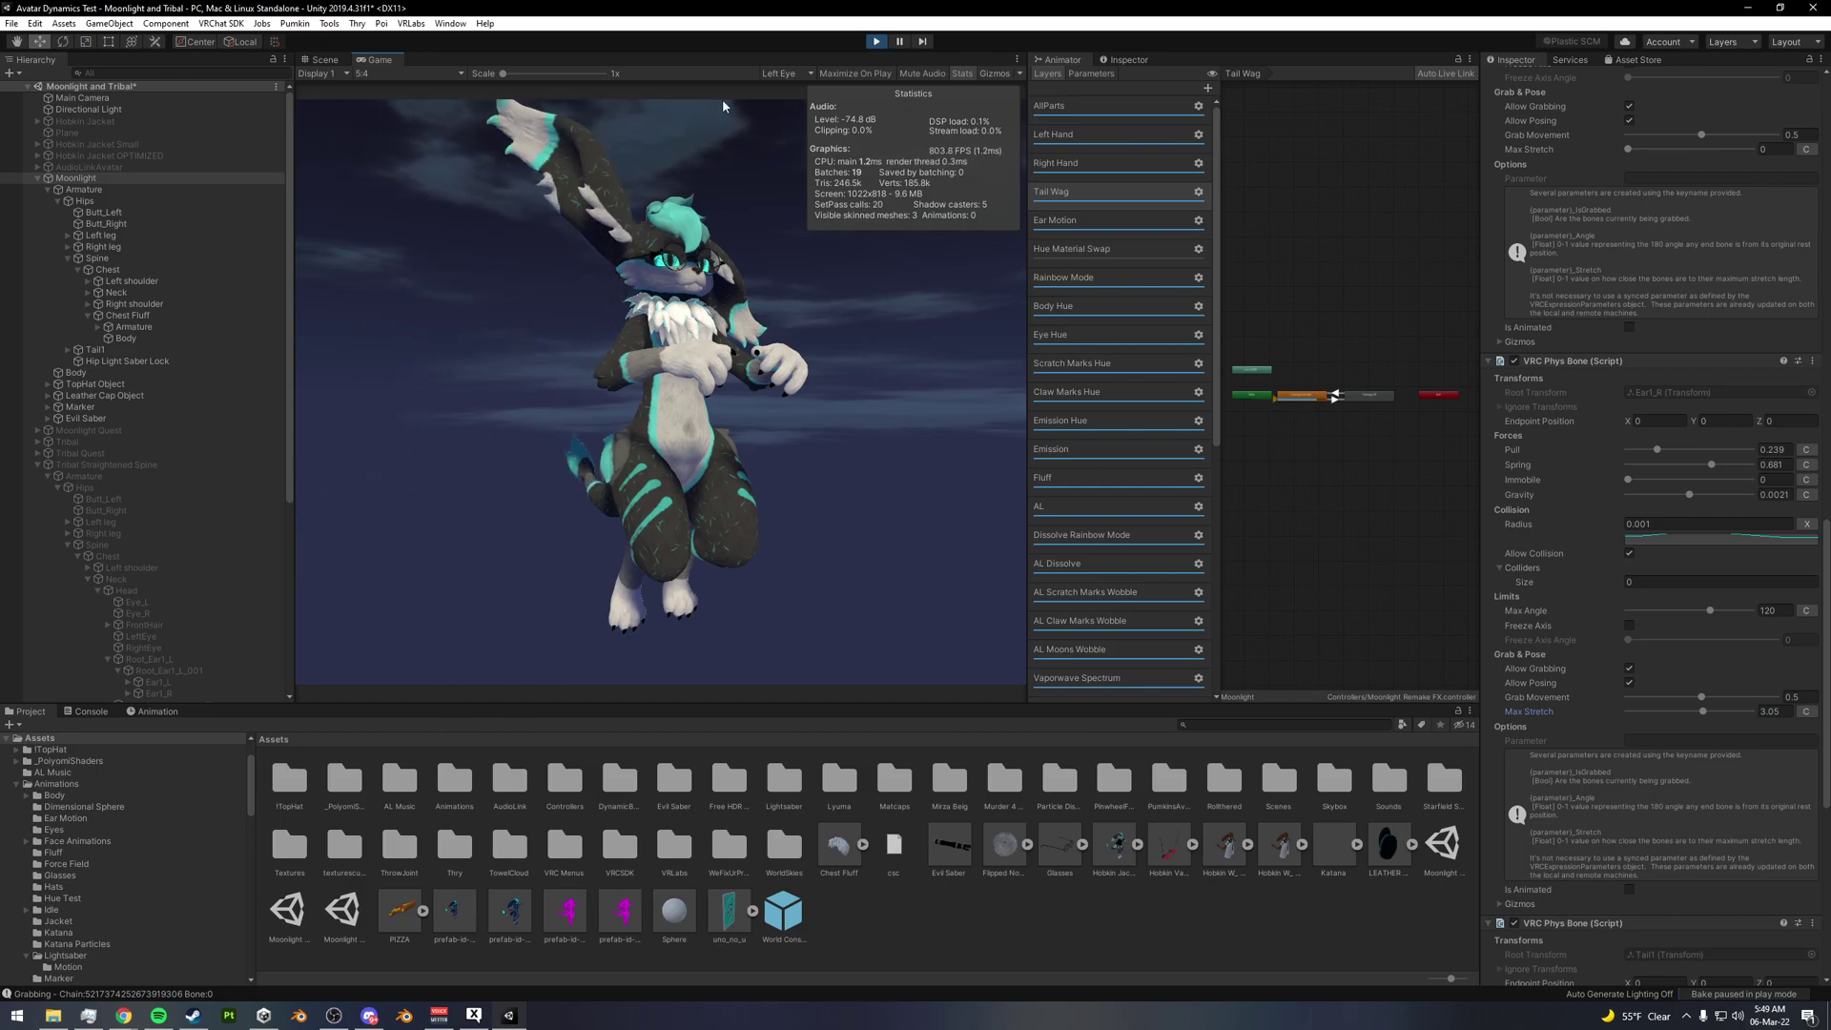
- Copy the tuned Ear1_R PhysBone component, stop play mode, and paste its values onto the Ear1_R PhysBone in edit mode
scroll(1619, 683, "down", 3)
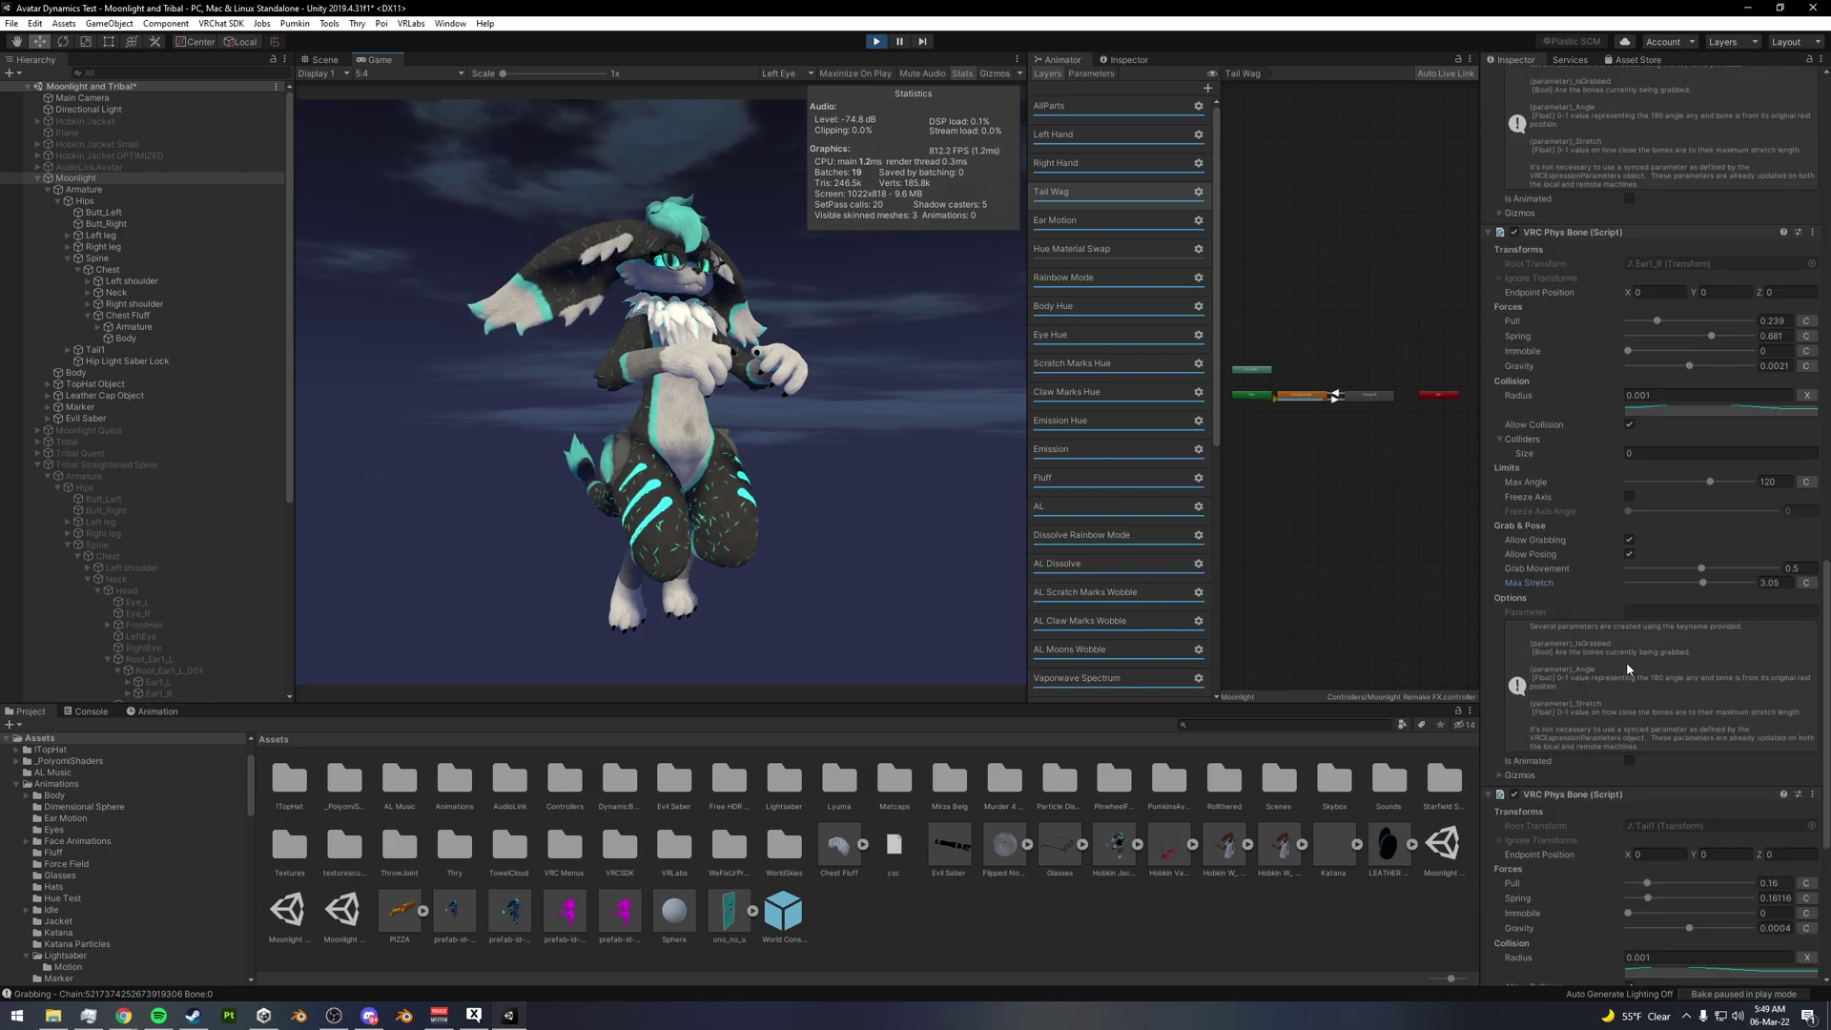
scroll(1627, 662, "down", 3)
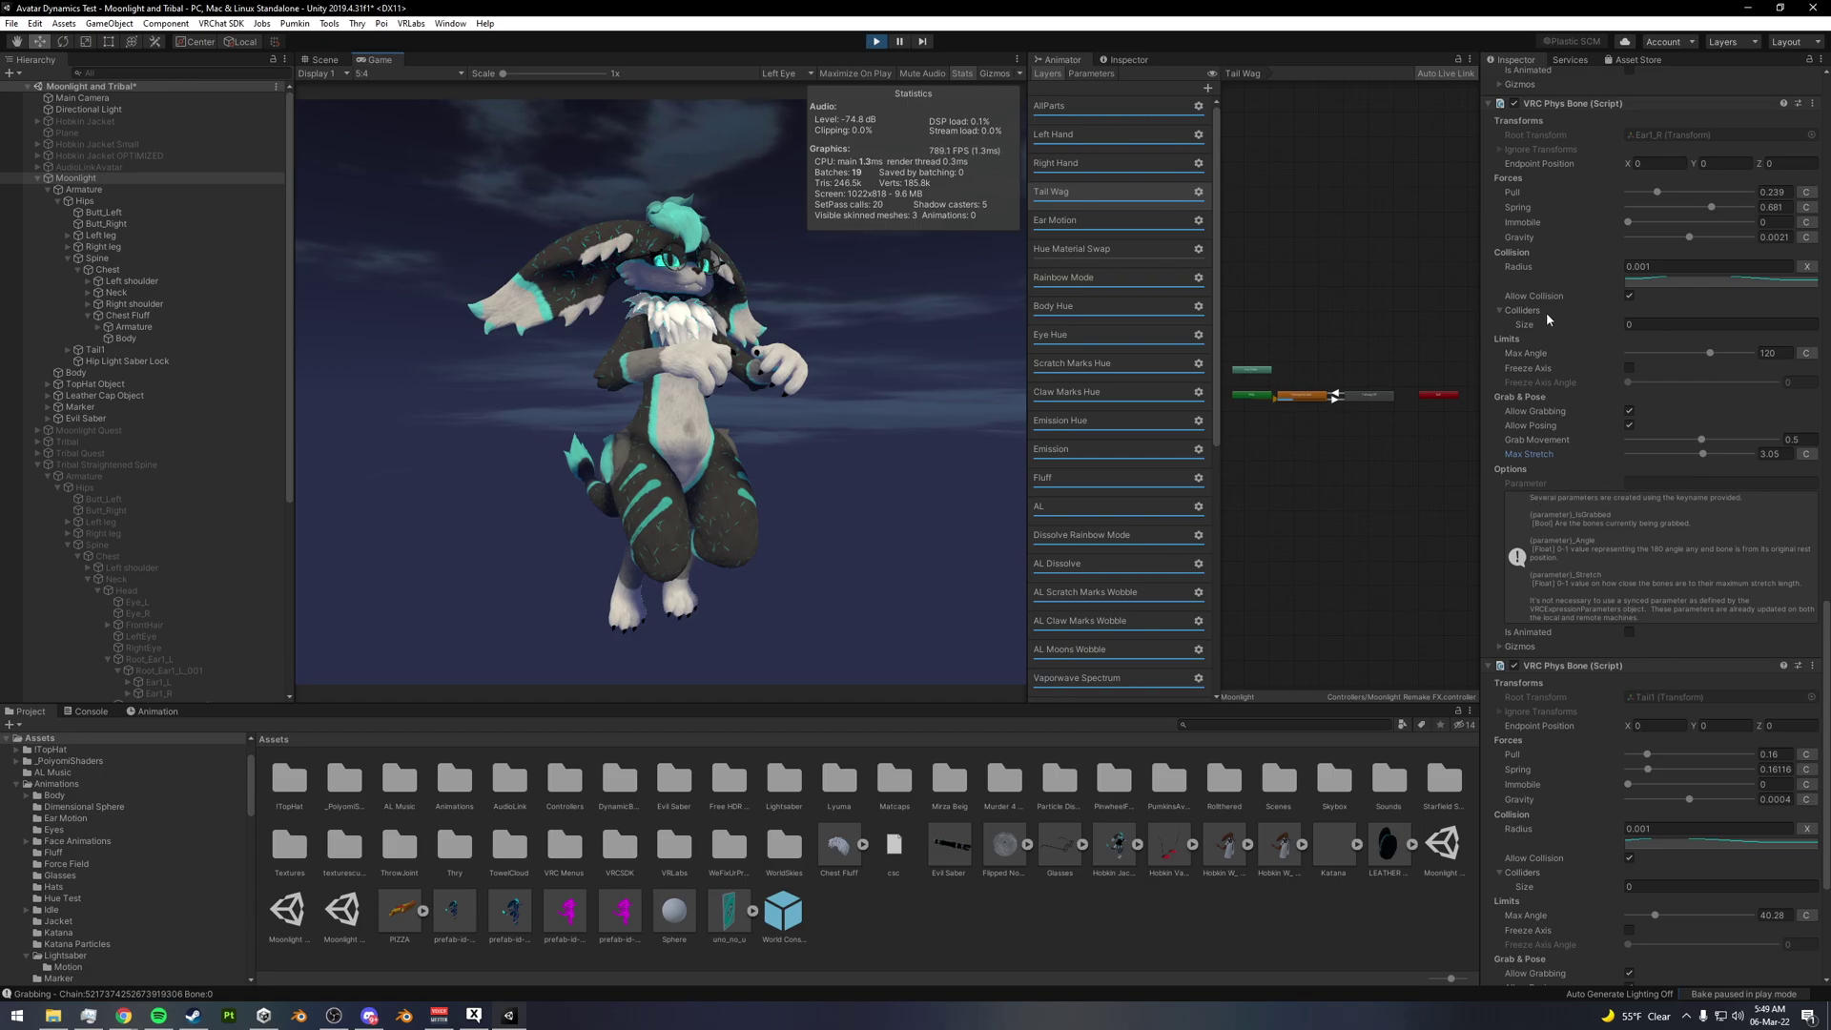
scroll(1711, 186, "up", 3)
right_click(1626, 232)
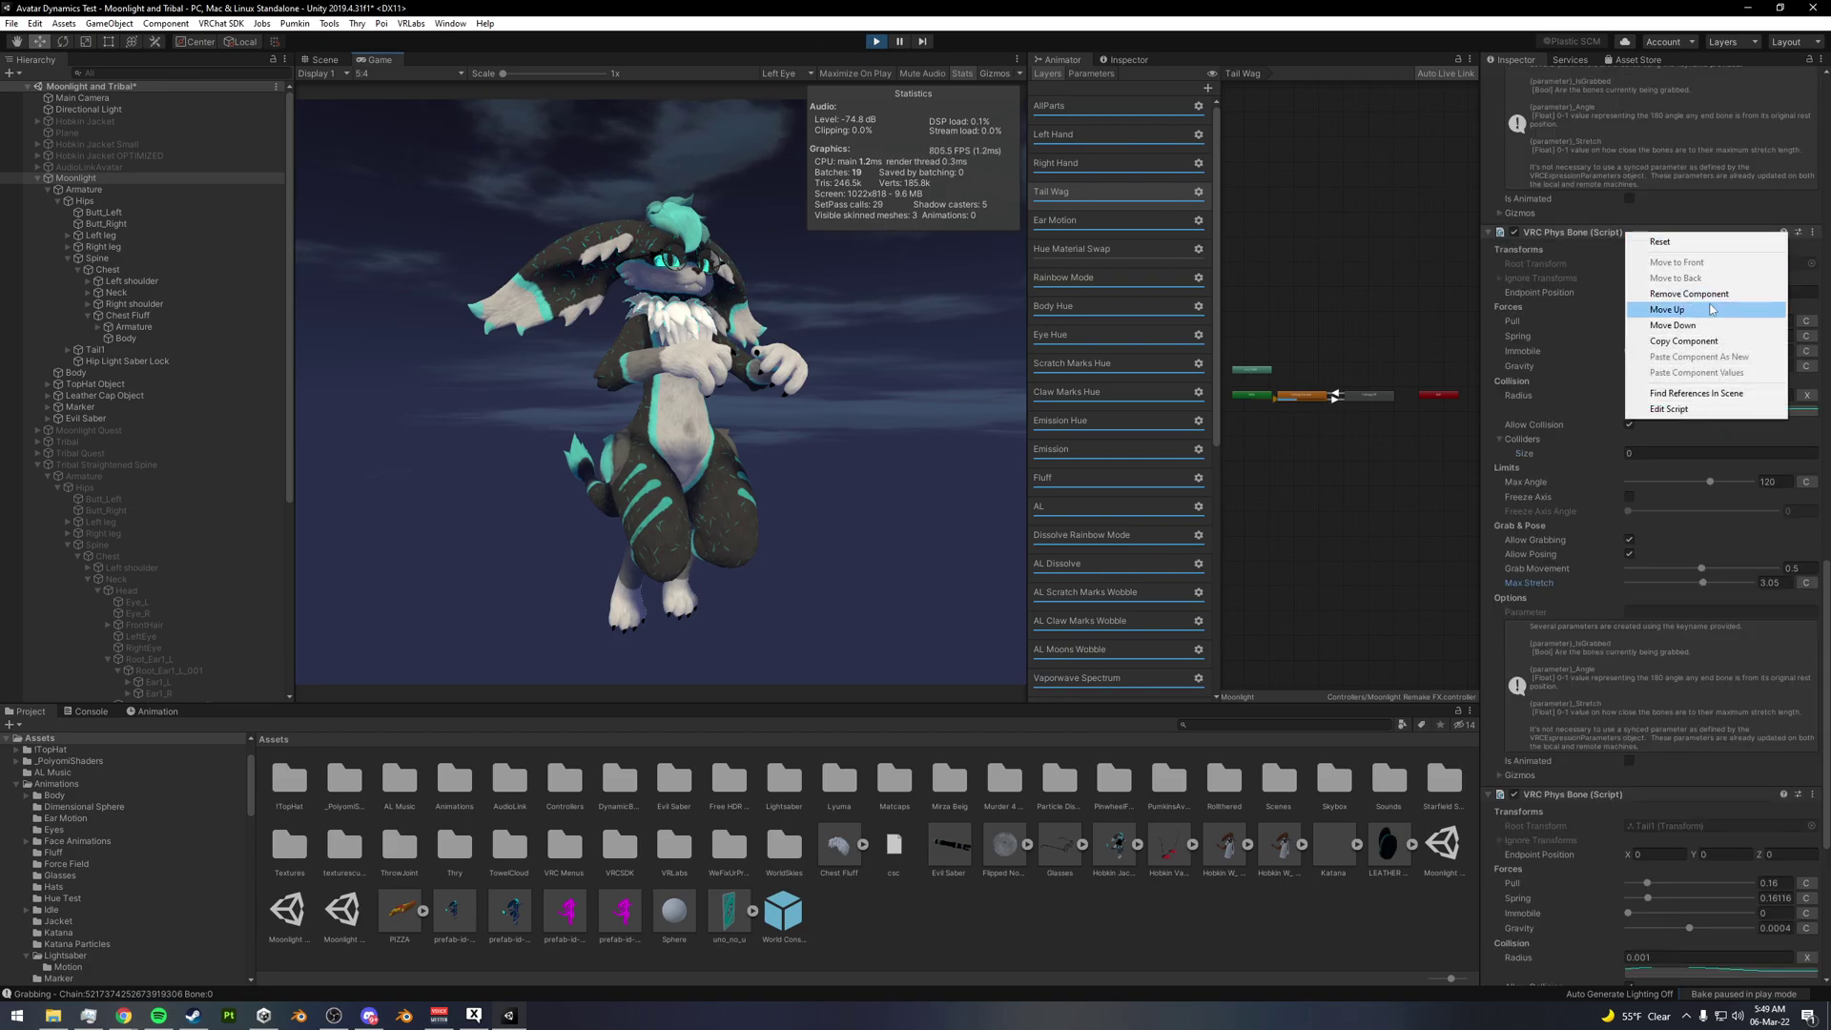
left_click(1695, 340)
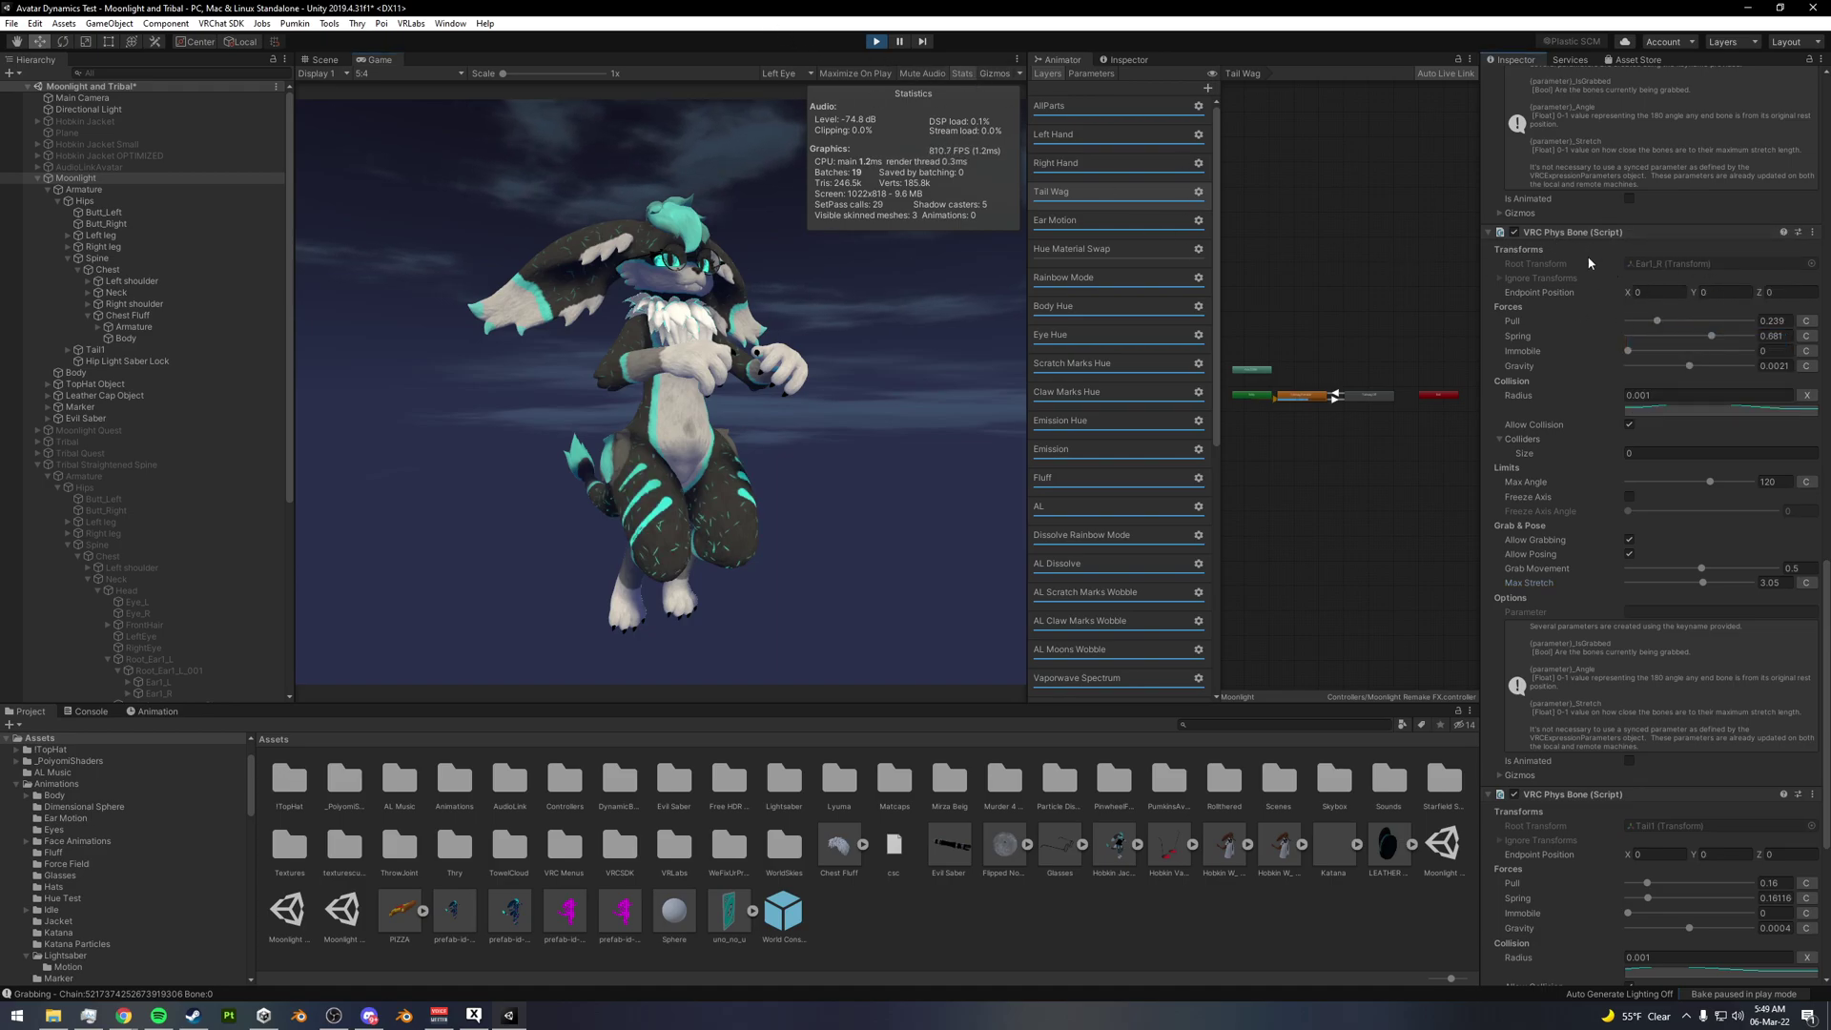
right_click(1623, 233)
left_click(1685, 351)
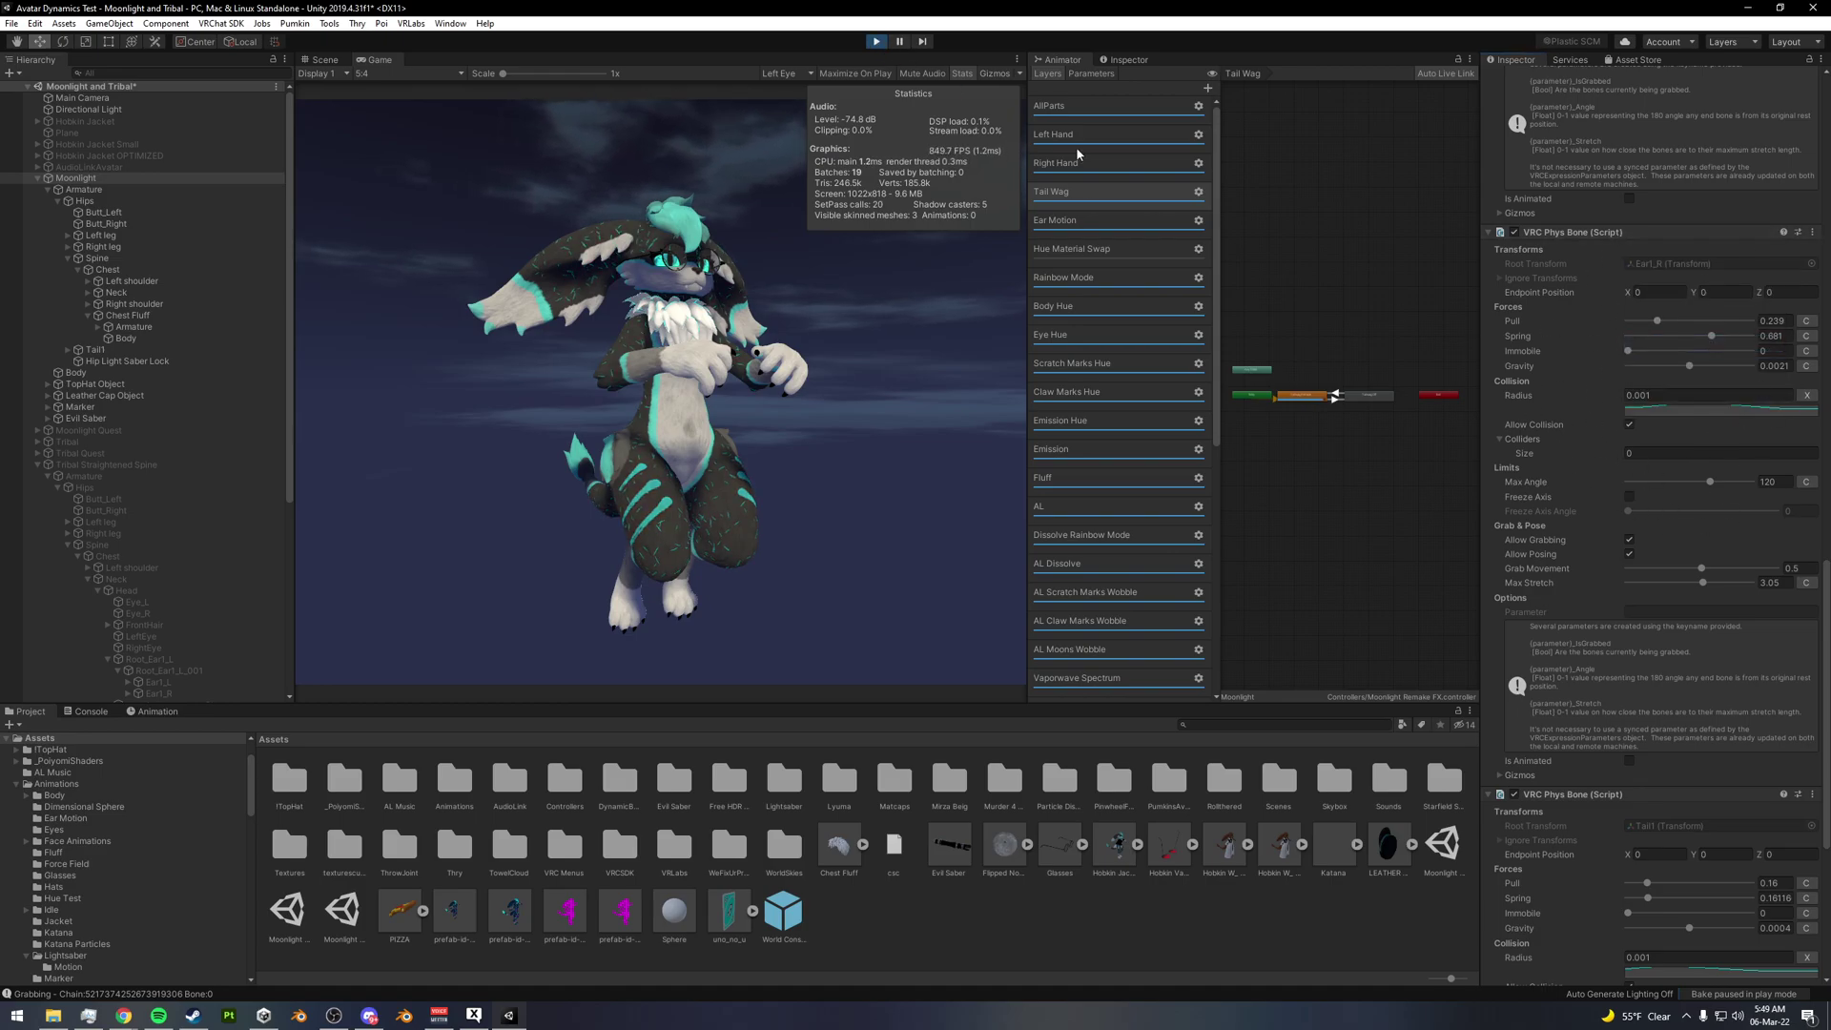
key("ctrl+p")
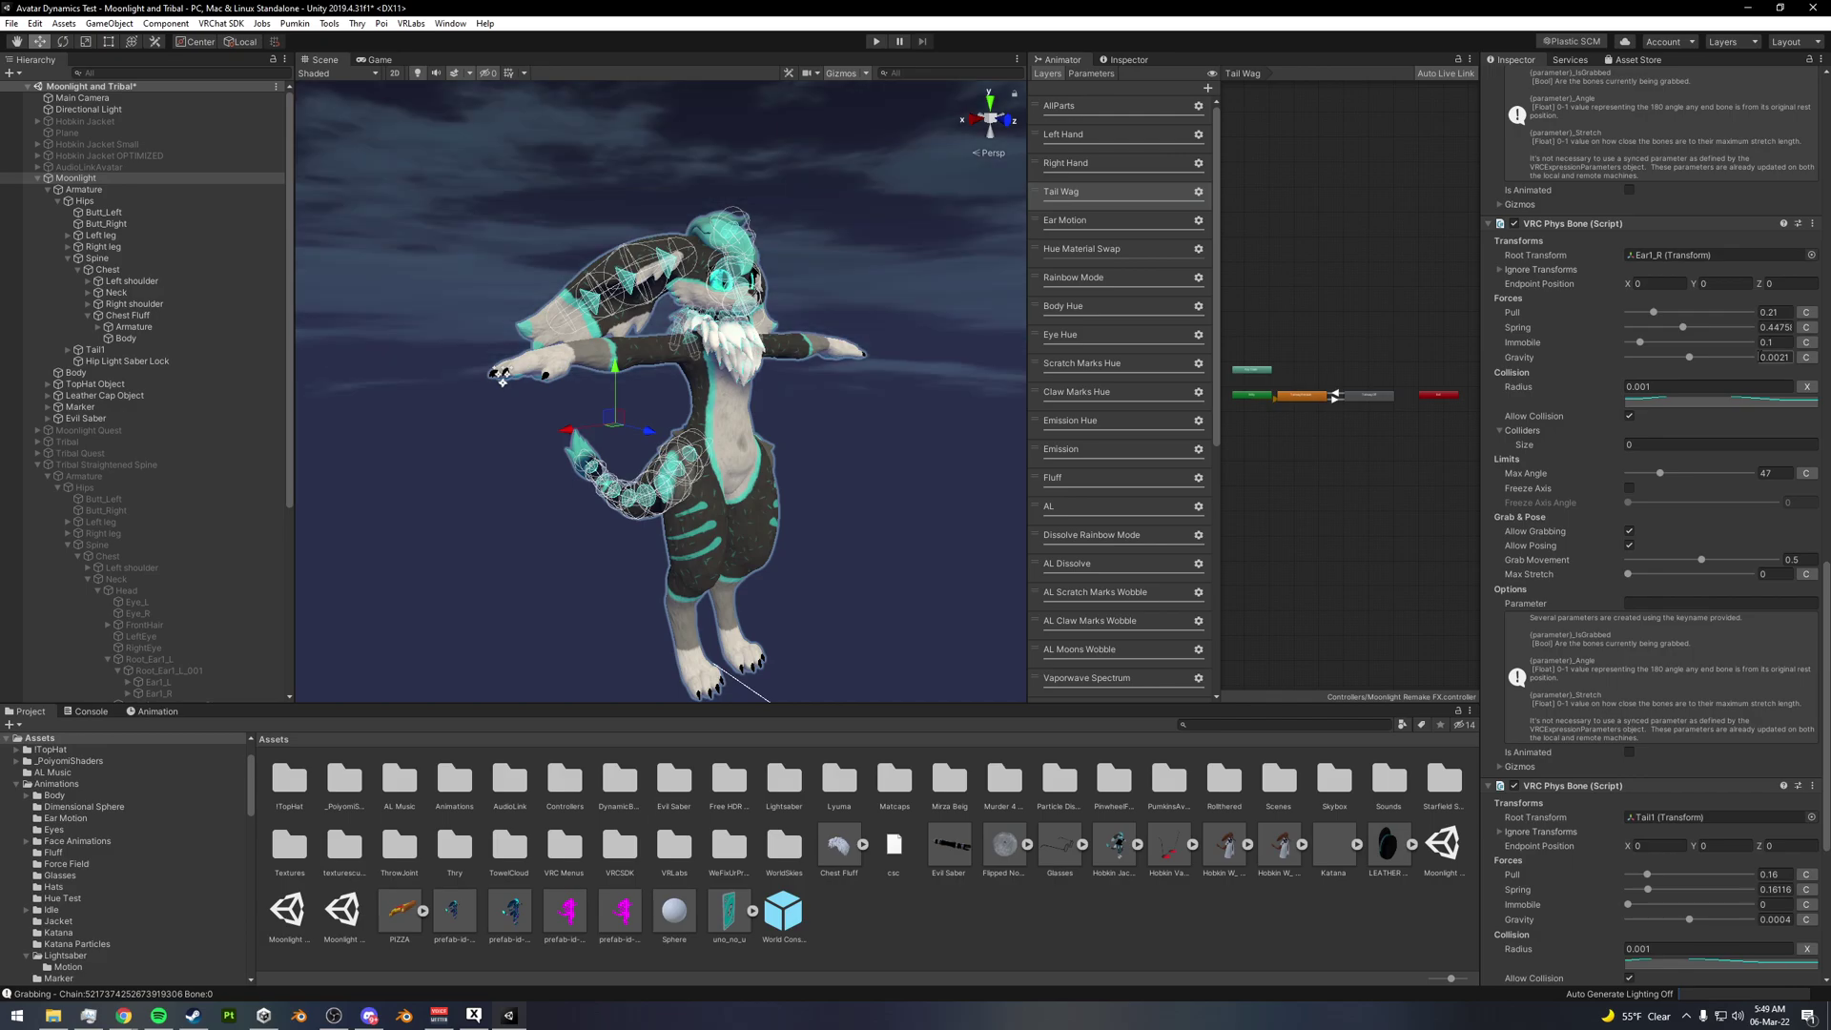
right_click(1622, 227)
left_click(1706, 363)
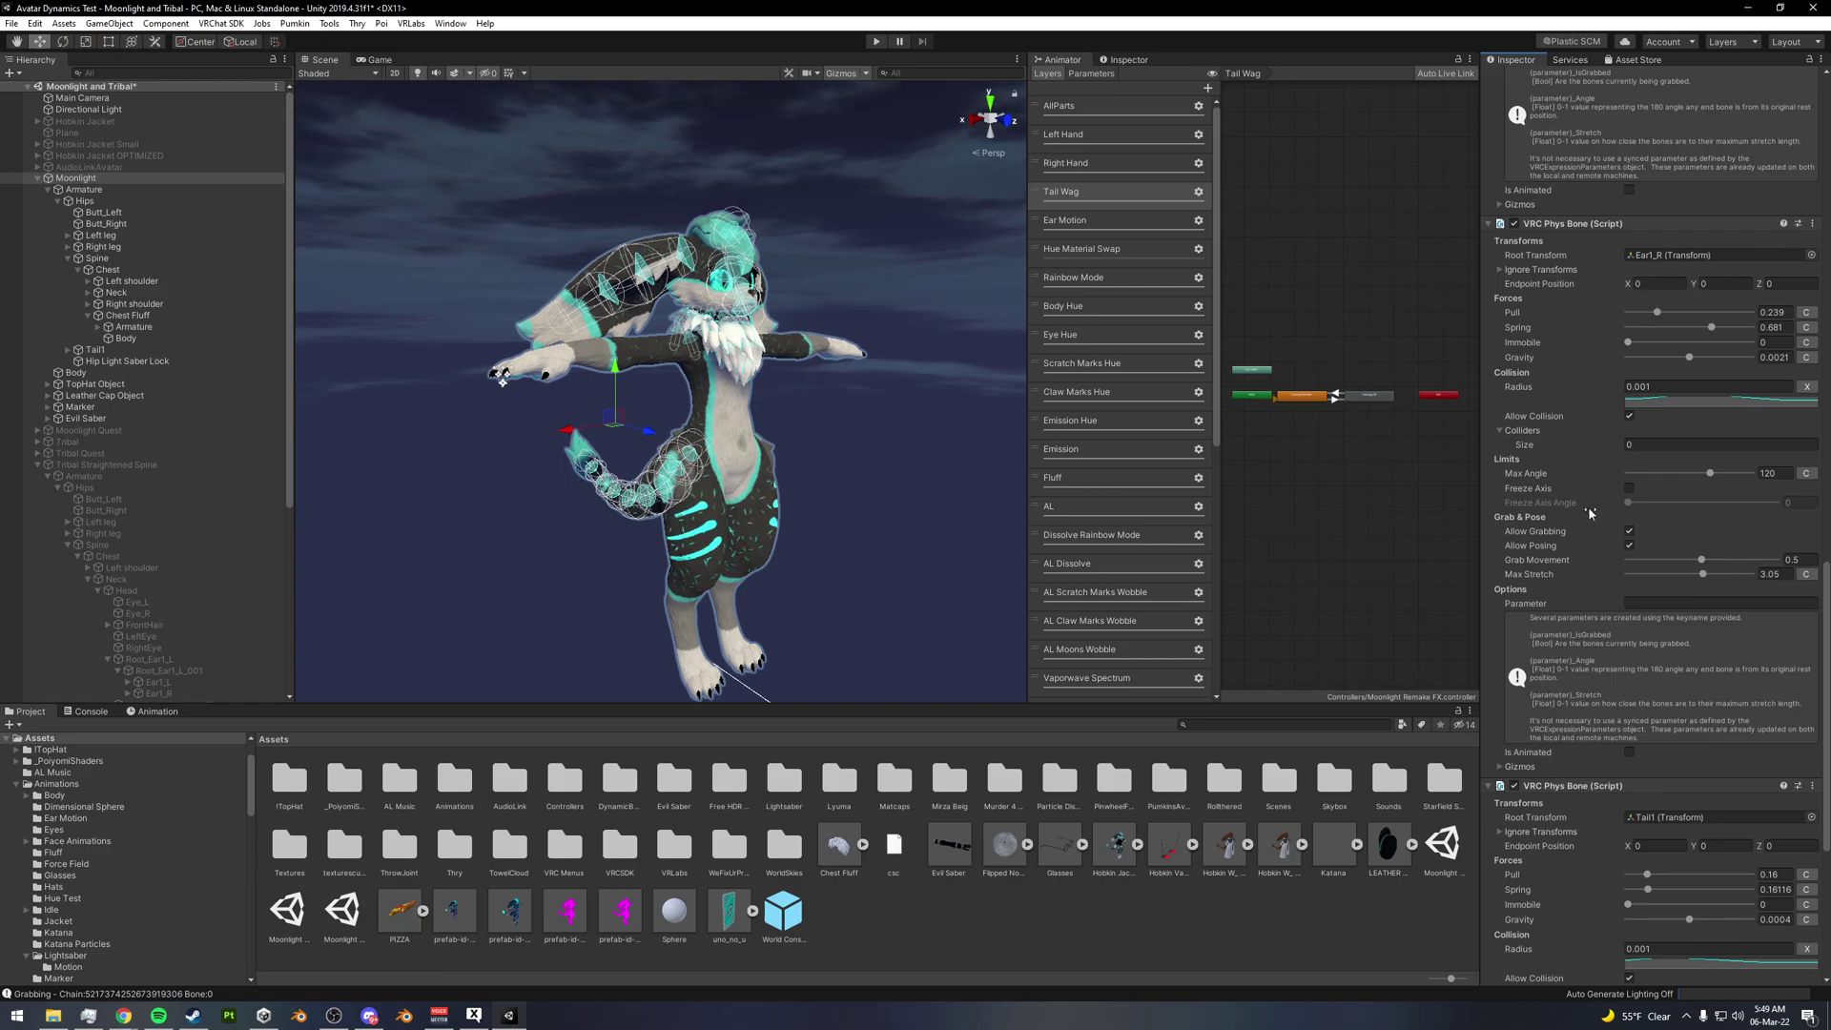
- Deactivate the Moonlight avatar and activate the Tribal Straightened Spine avatar in its place
scroll(1634, 460, "down", 3)
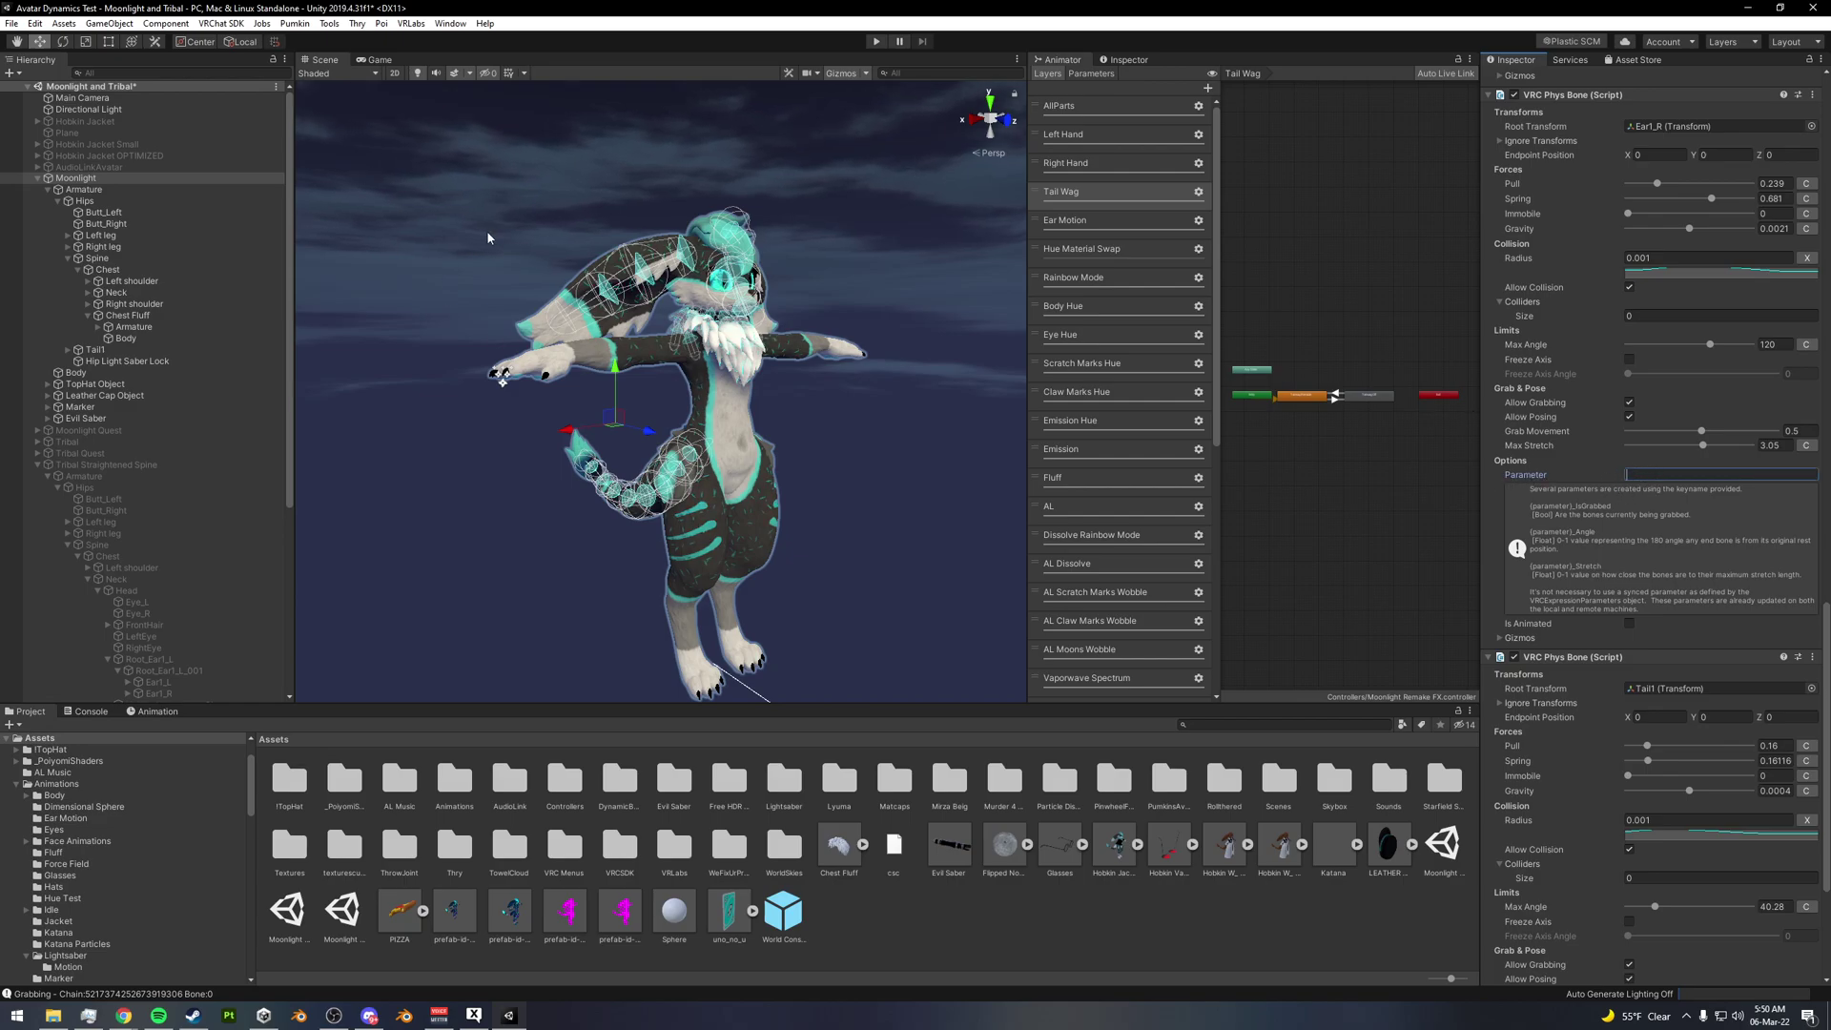
scroll(1515, 98, "up", 20)
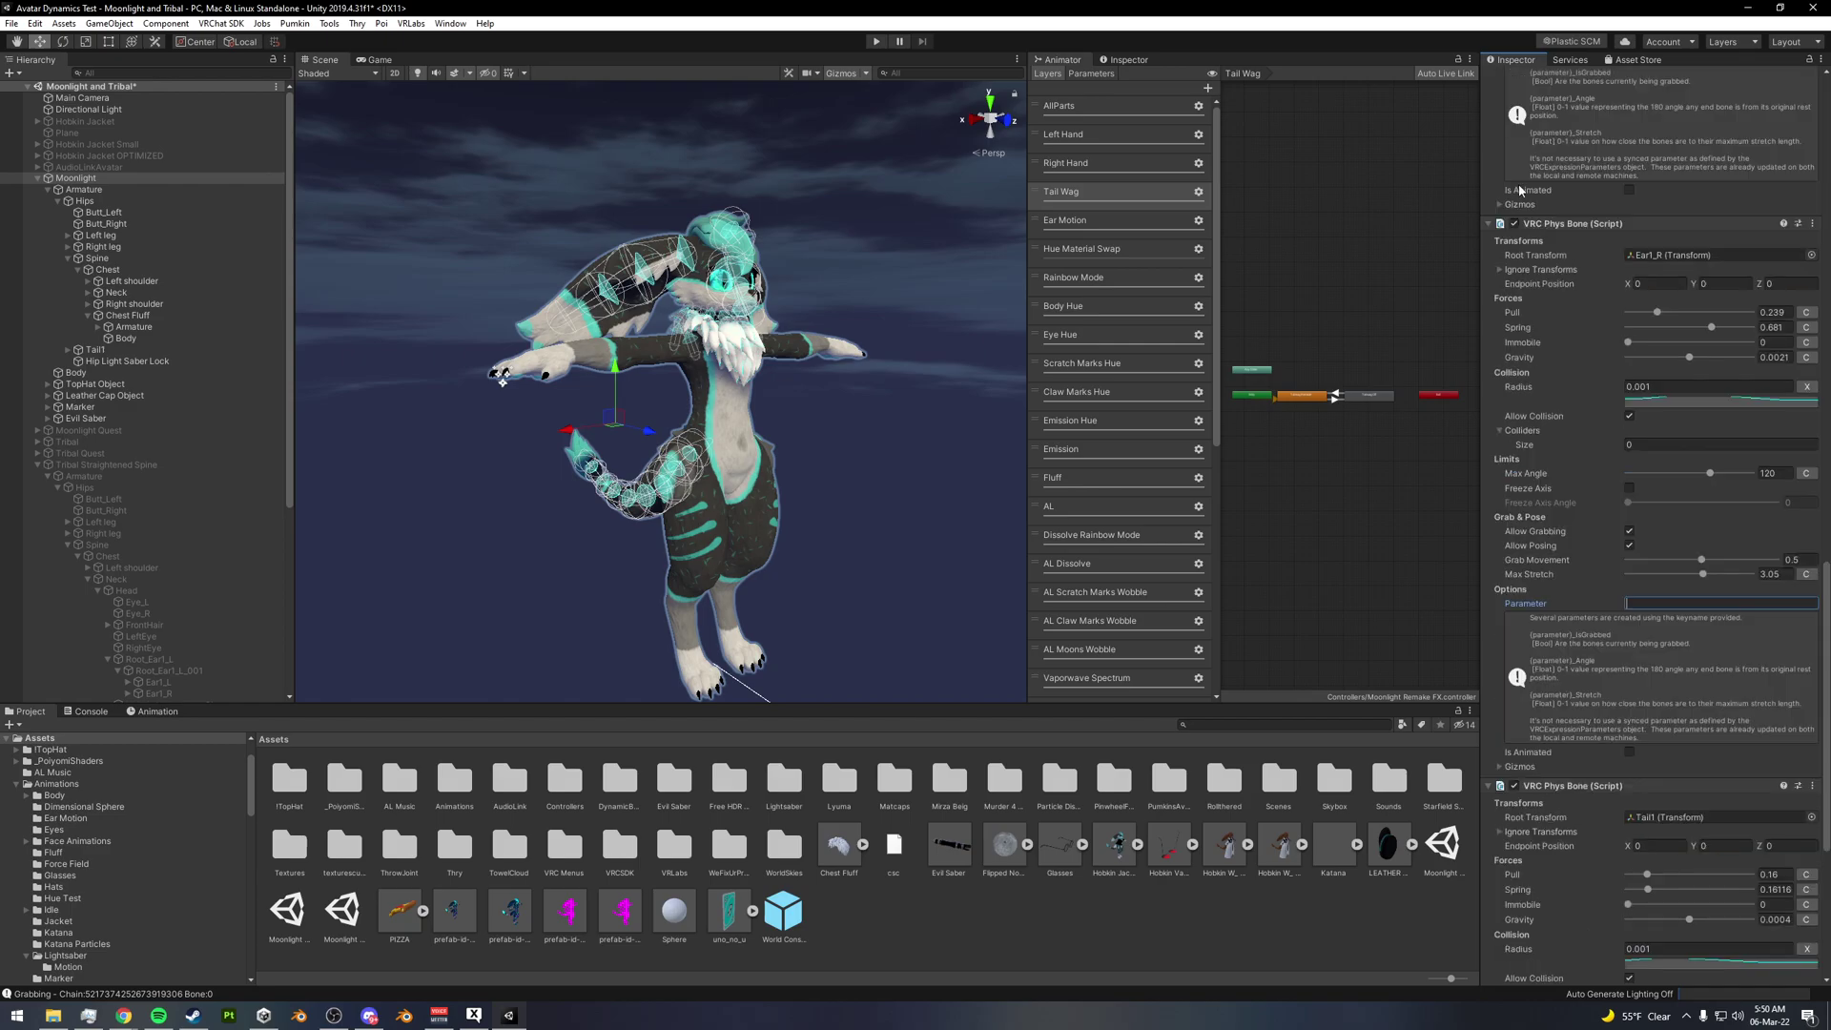
left_click(1518, 81)
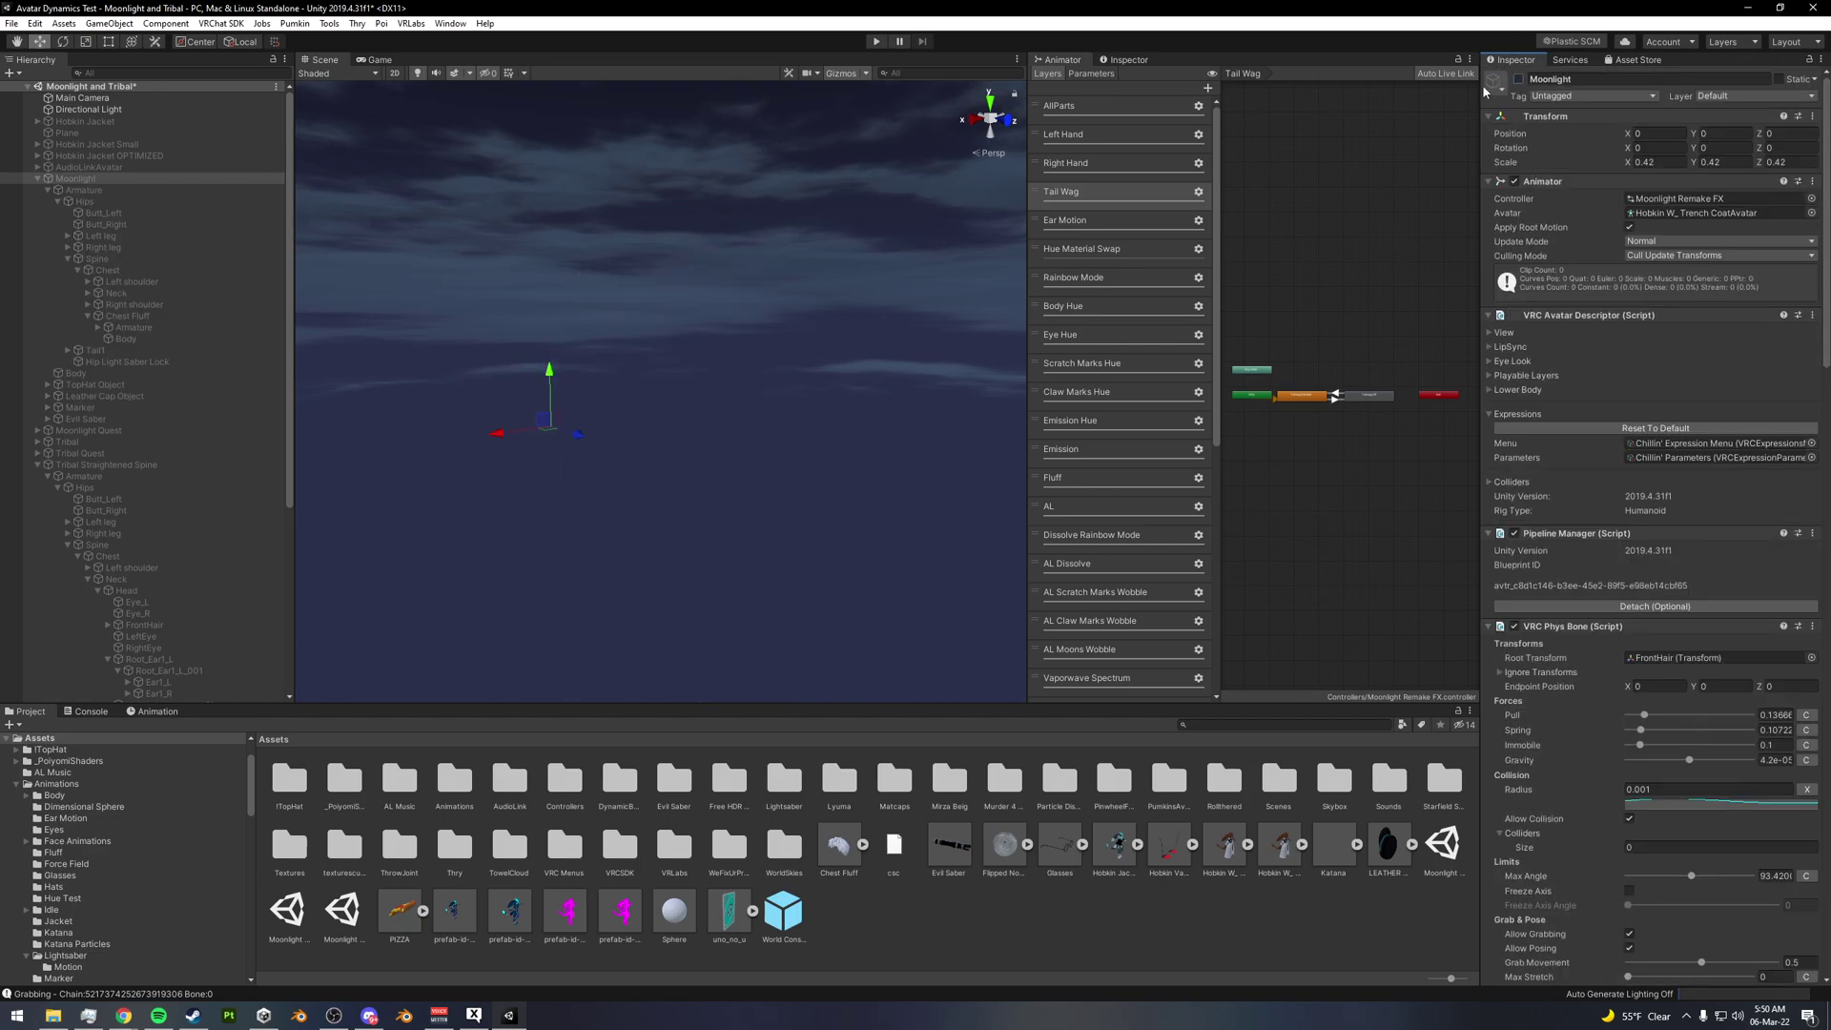
scroll(105, 424, "down", 2)
left_click(99, 423)
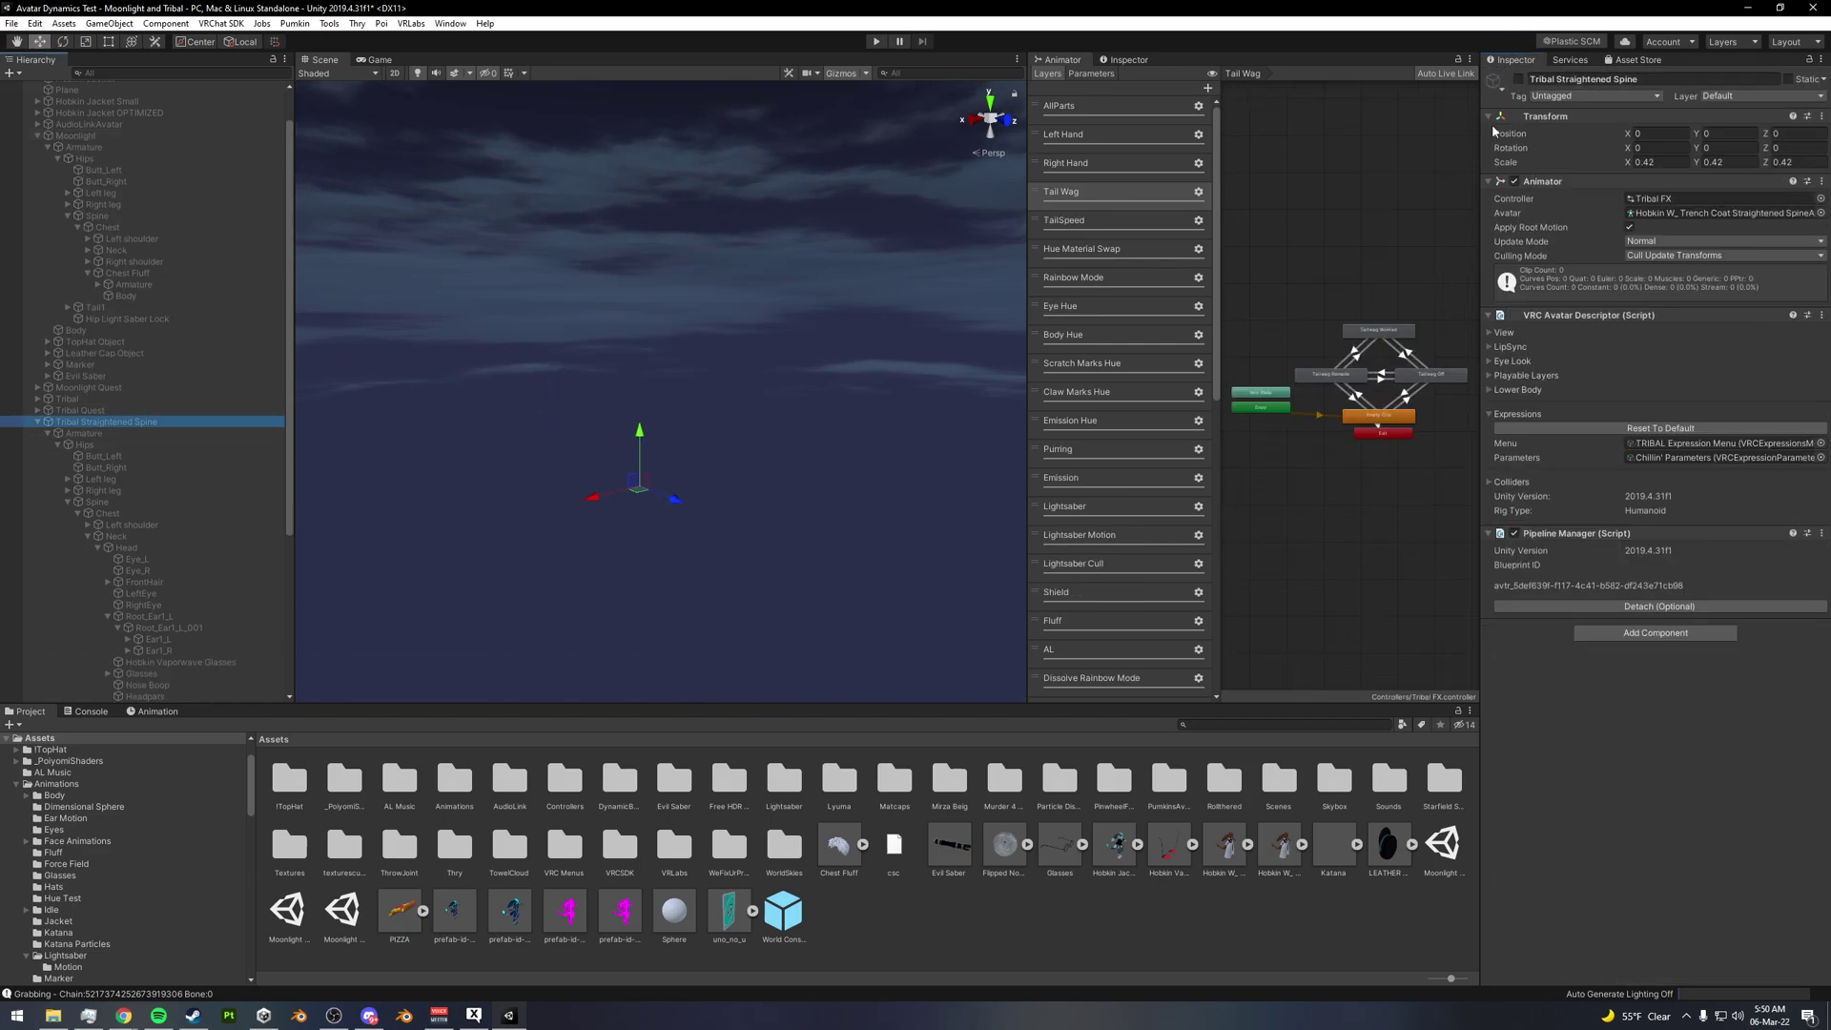
left_click(1518, 80)
left_click_drag(865, 465, 863, 424, "alt")
- Examine the PhysBone parameter name on the Tribal avatar's Ear1_R and the matching grab parameters in its animator
scroll(202, 472, "down", 3)
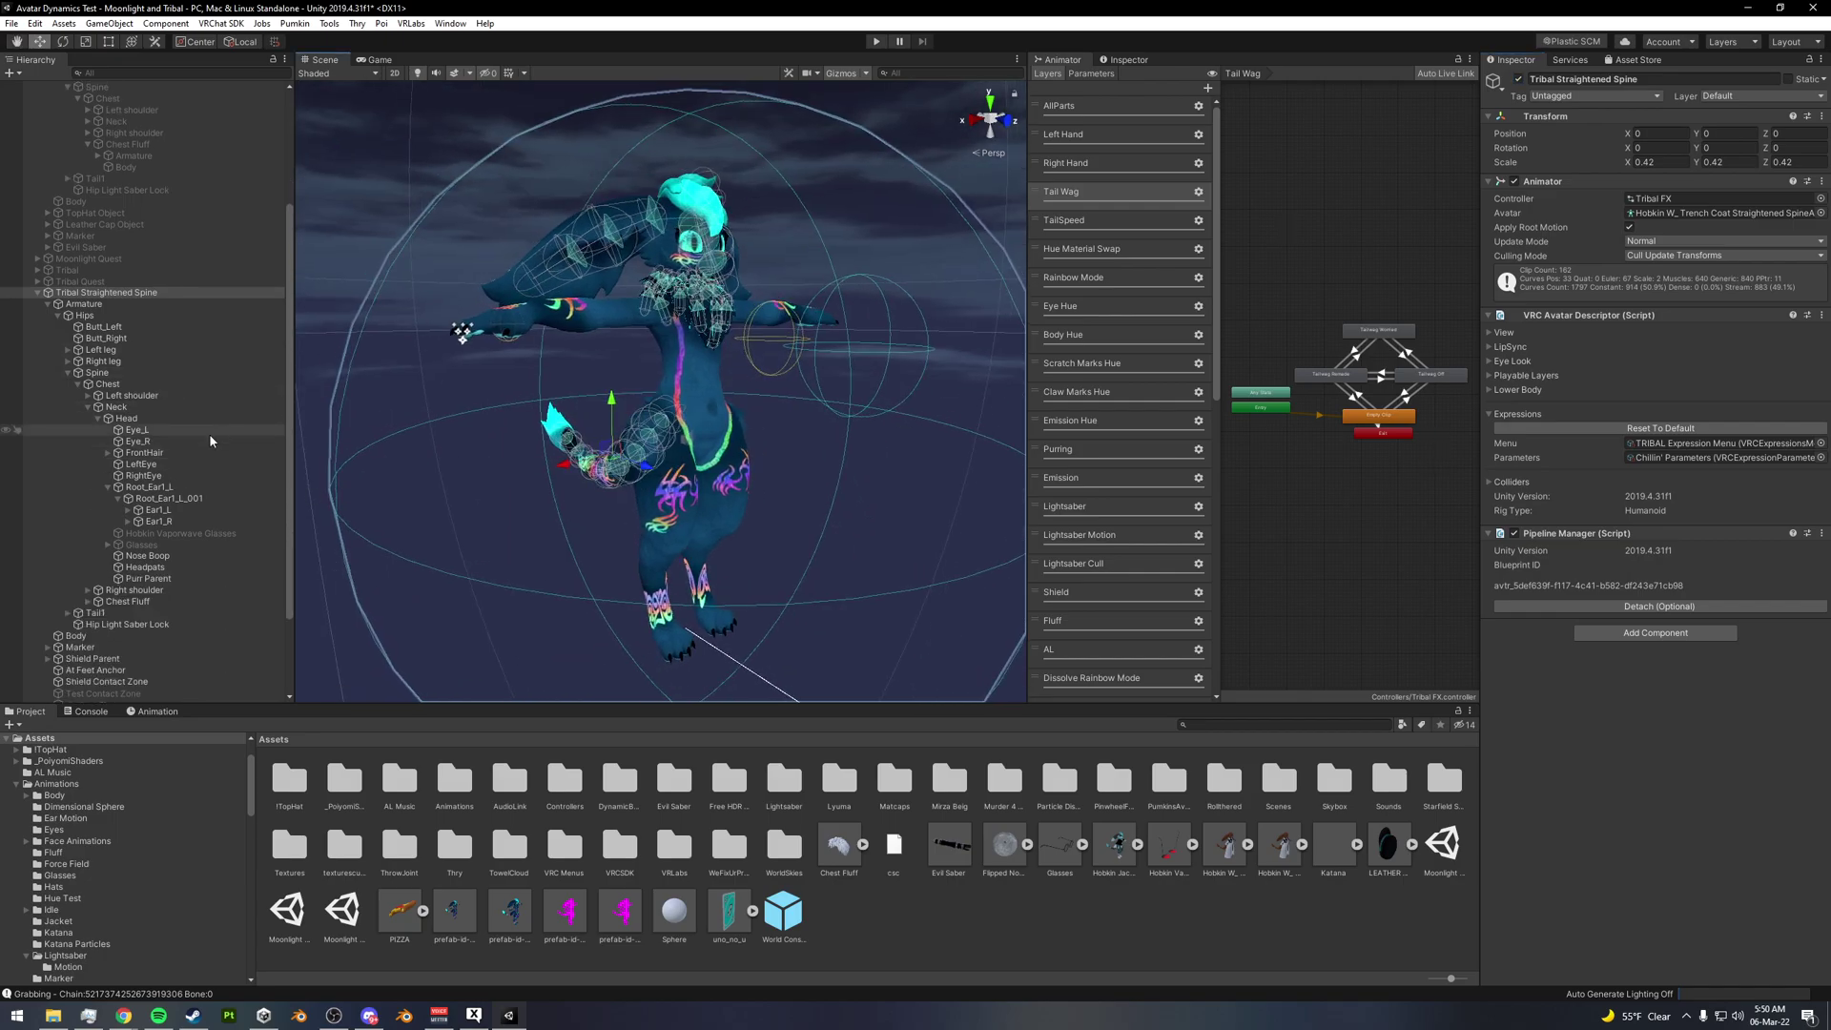
left_click(161, 521)
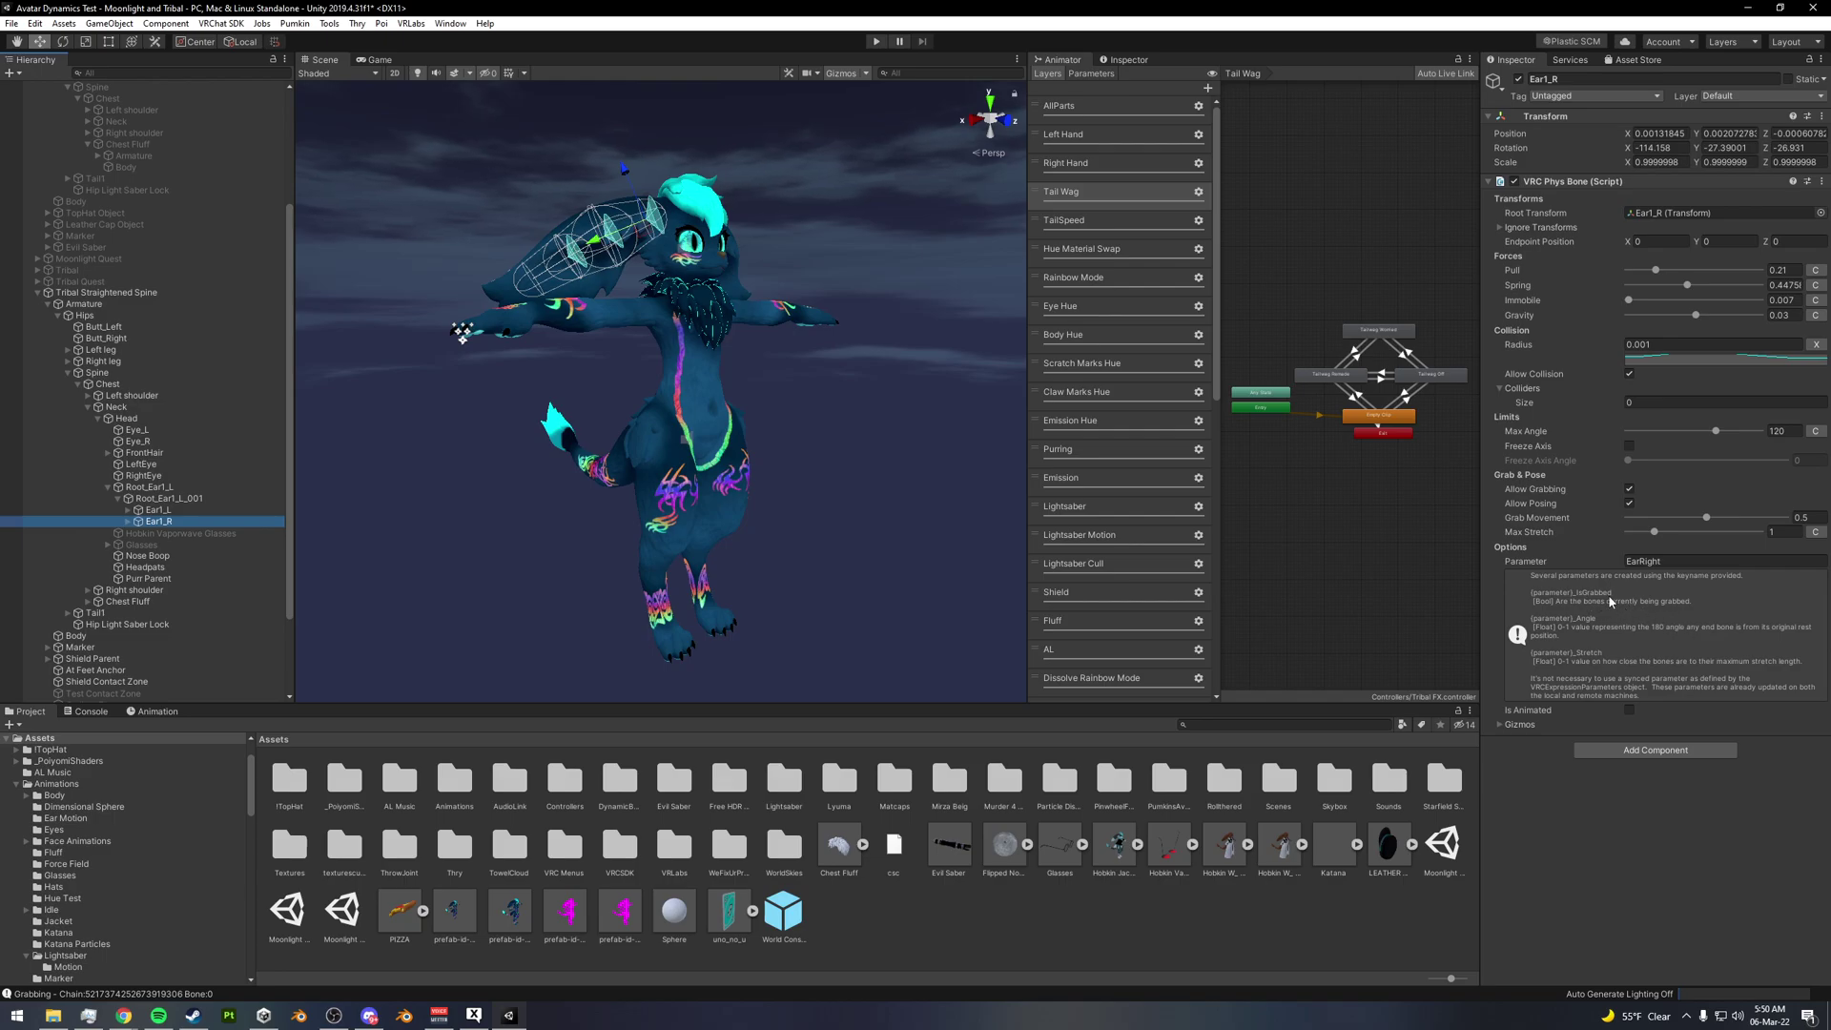
left_click(1092, 75)
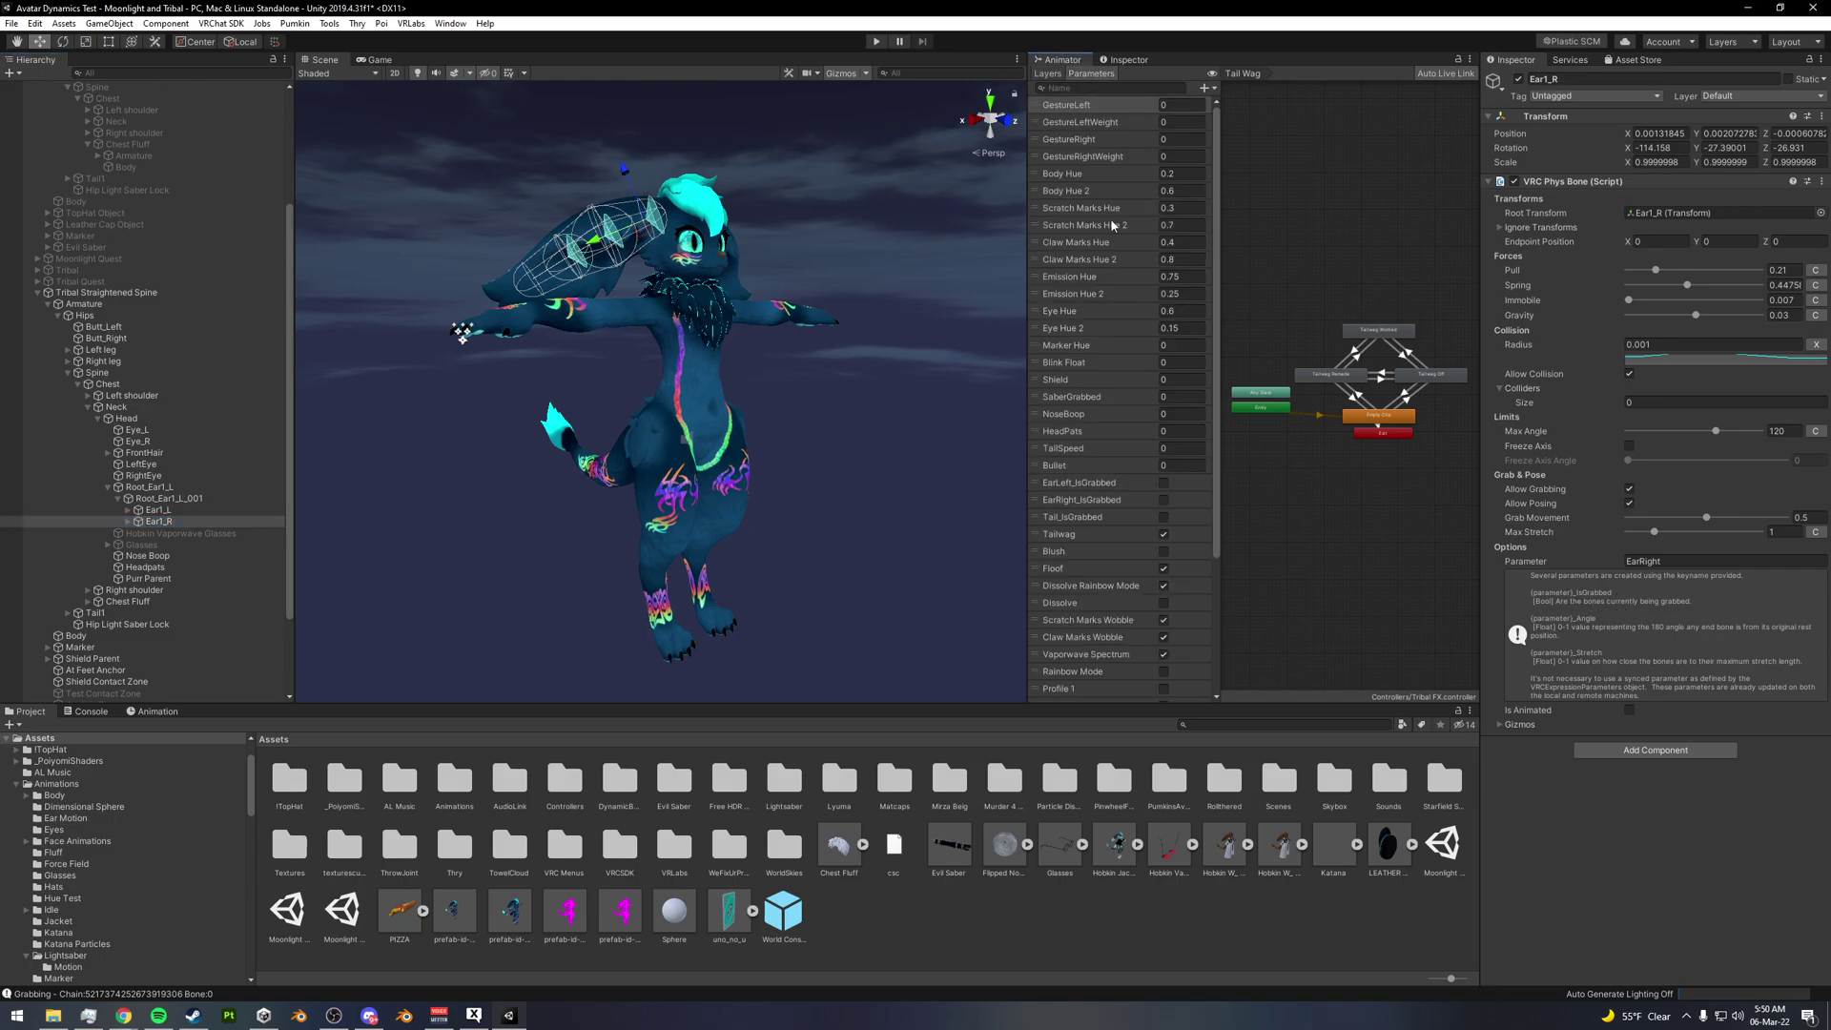
scroll(1109, 455, "down", 1)
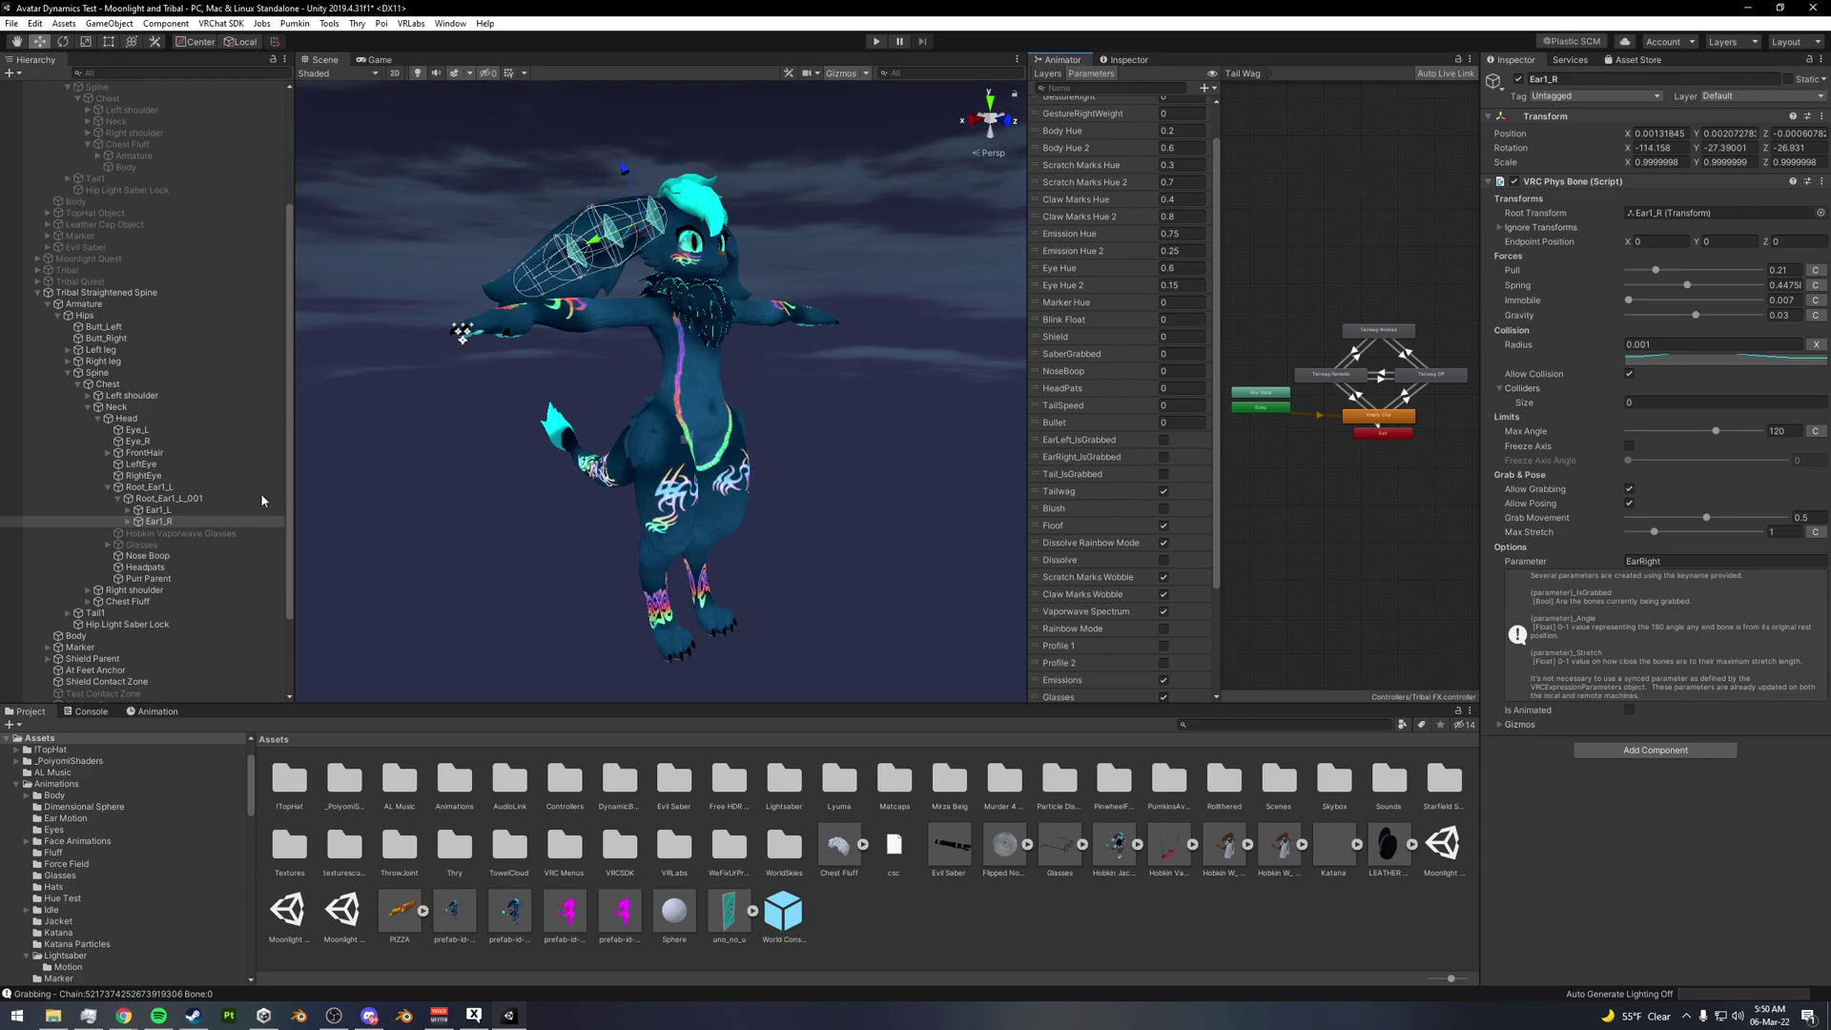
- Open the Chillin' Parameters asset assigned to Tribal Straightened Spine and check its expression parameter list
left_click(95, 293)
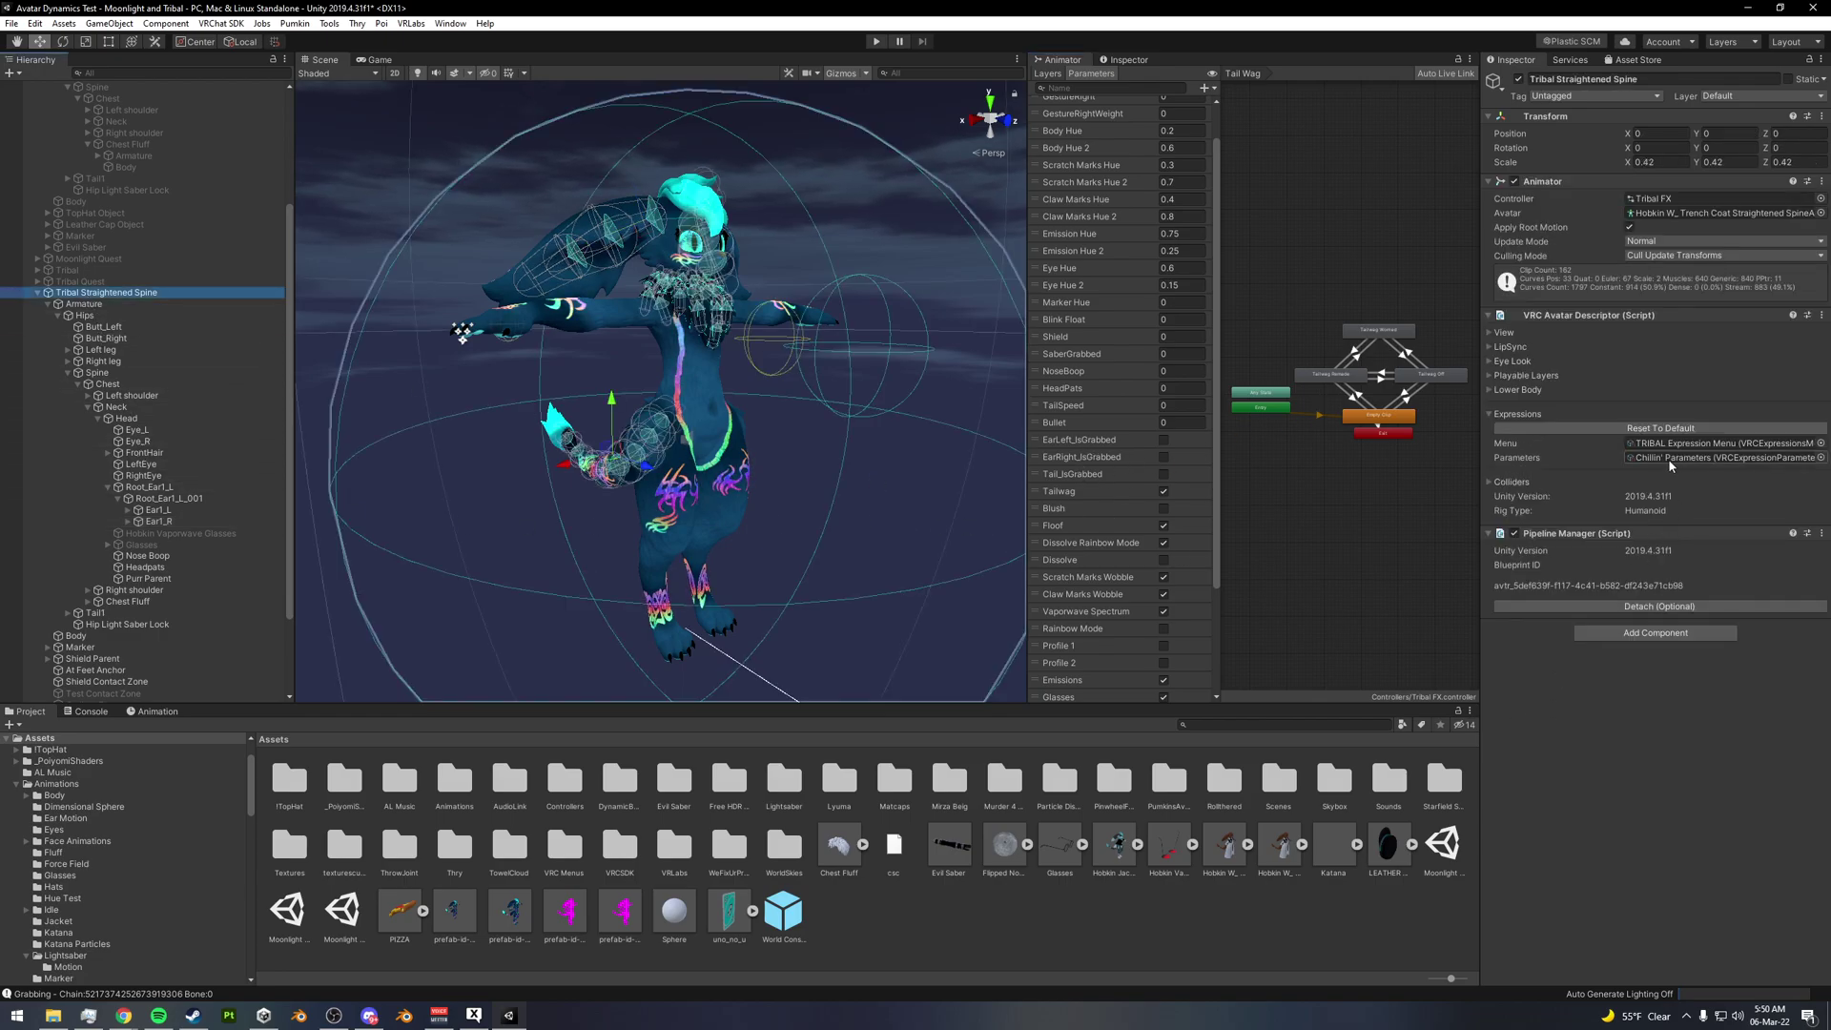
left_click(1665, 461)
left_click(393, 801)
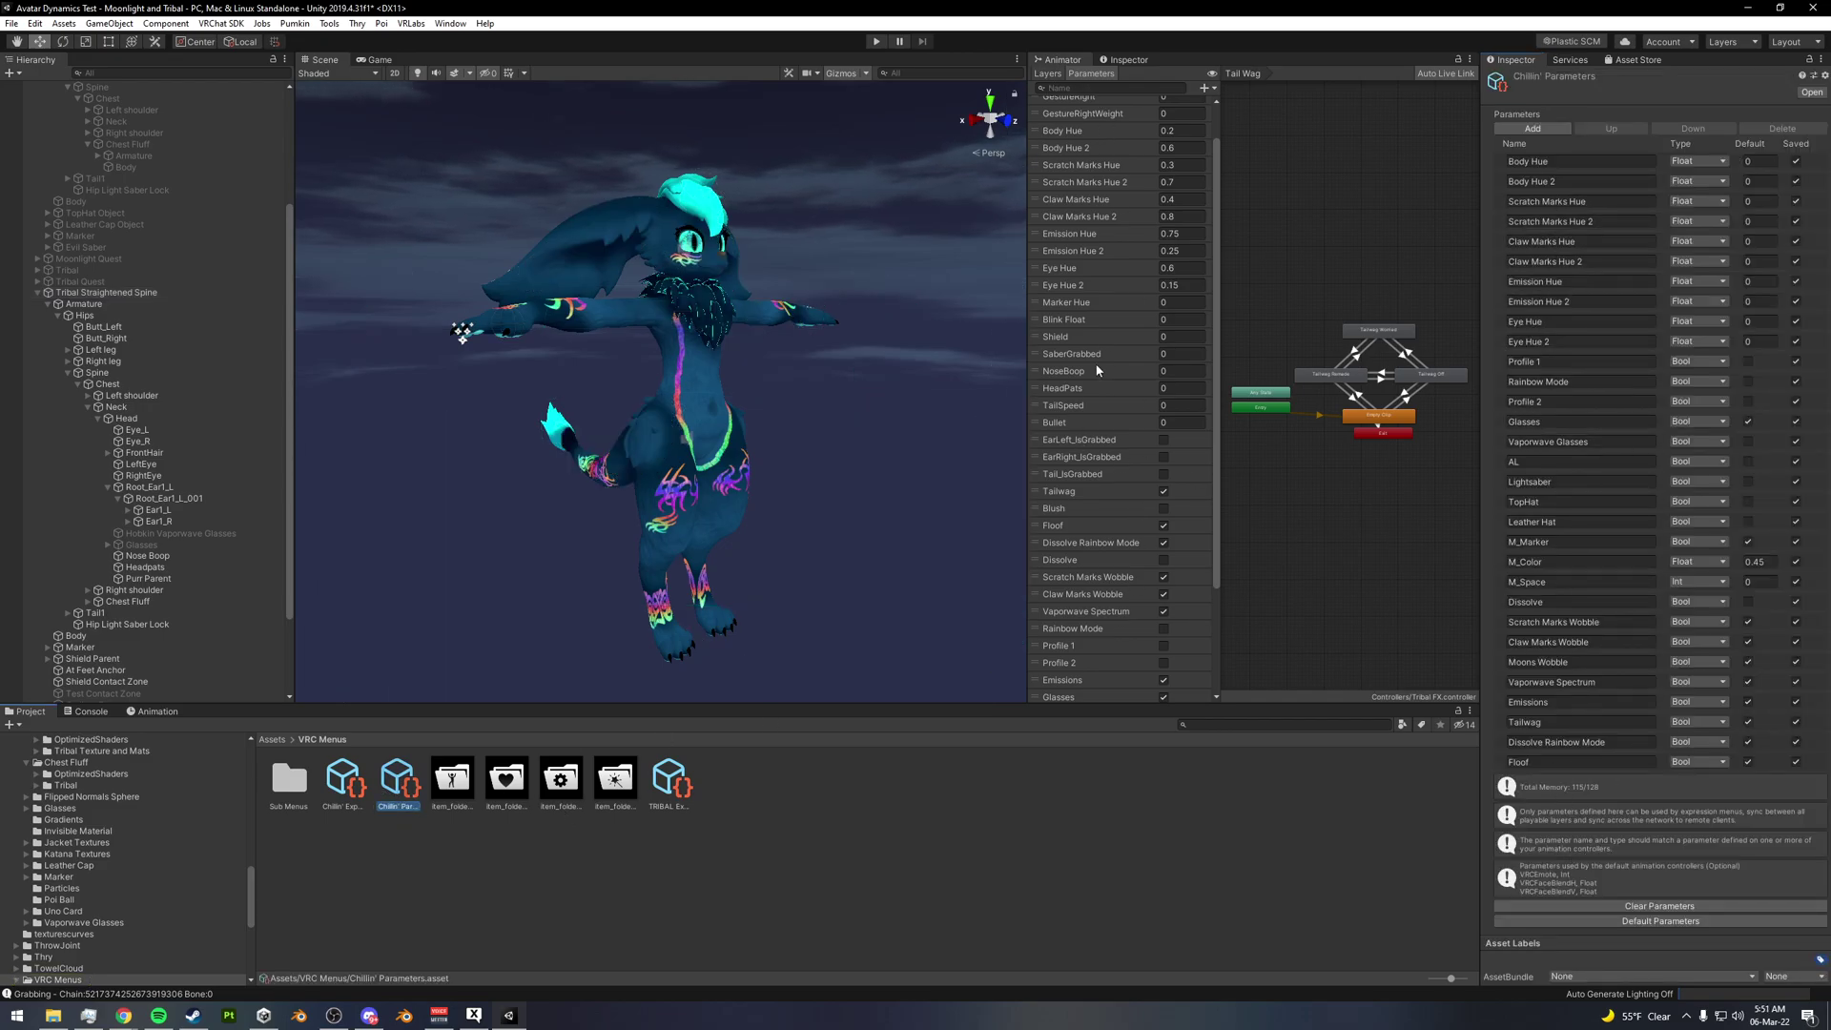
- Reselect Ear1_R and examine the states and transitions of the animator's Tail Wag layer
left_click(1051, 75)
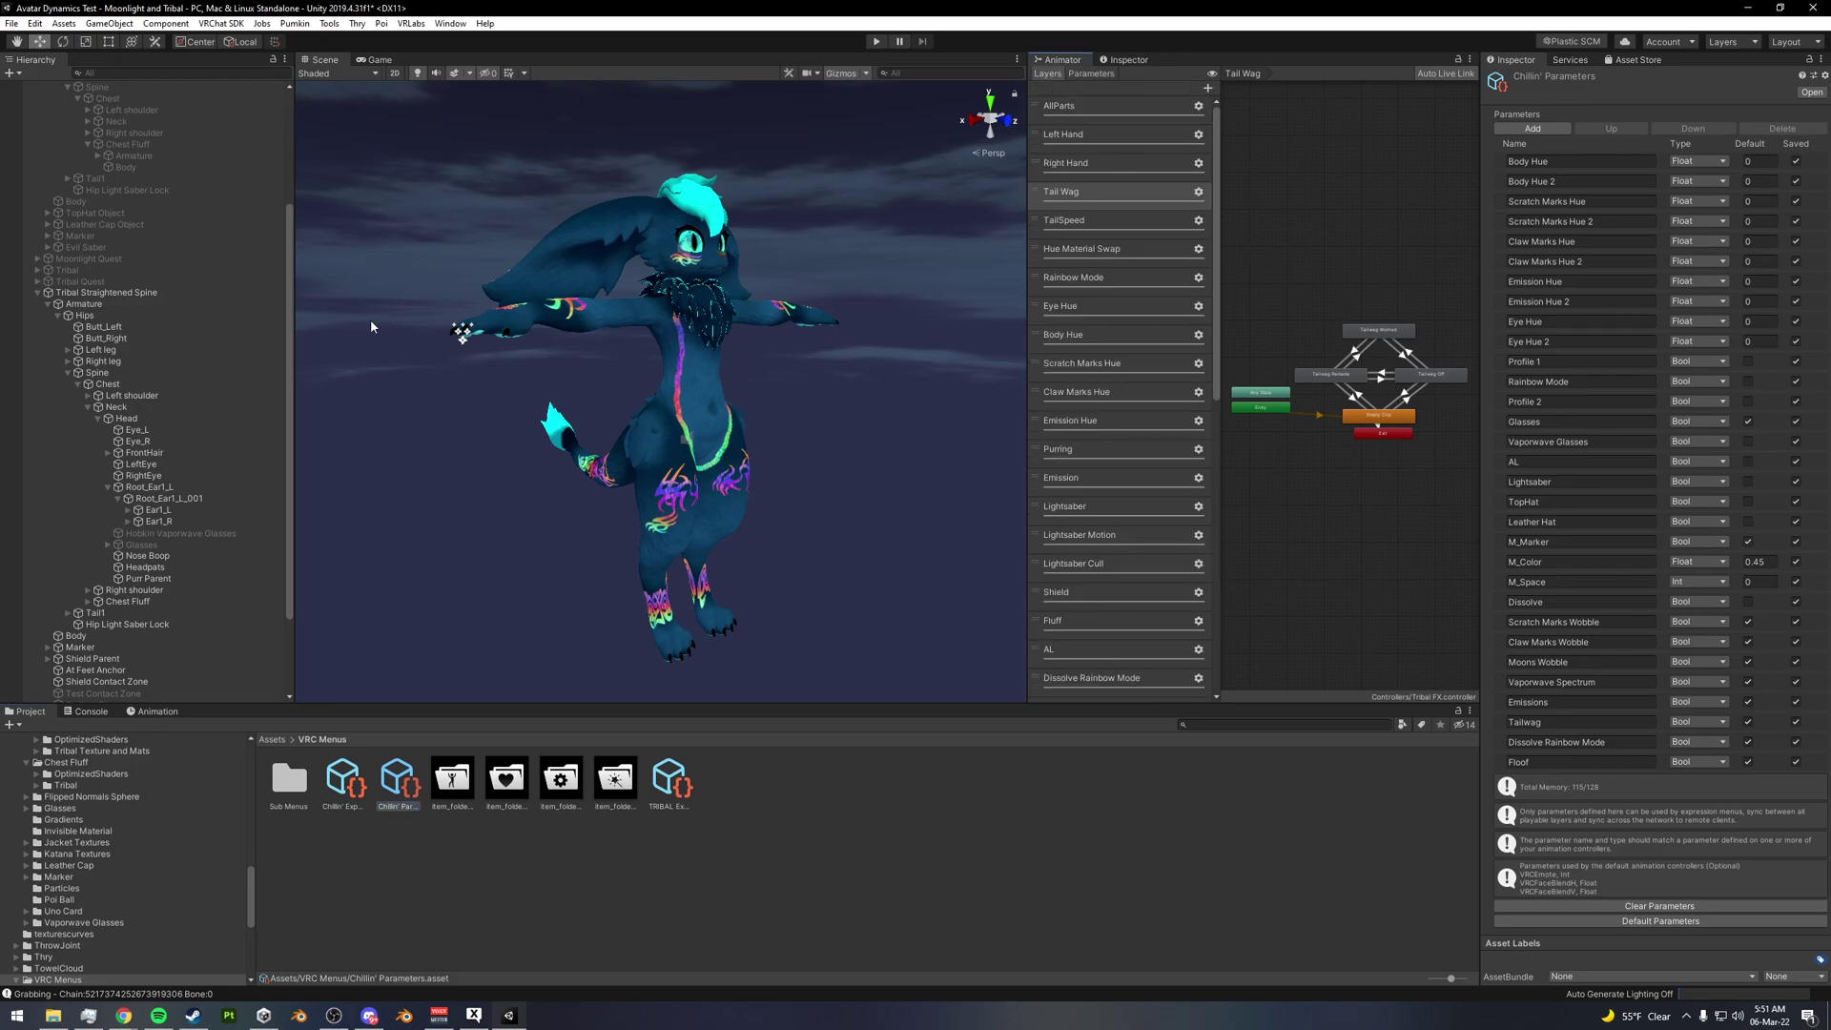
left_click(158, 521)
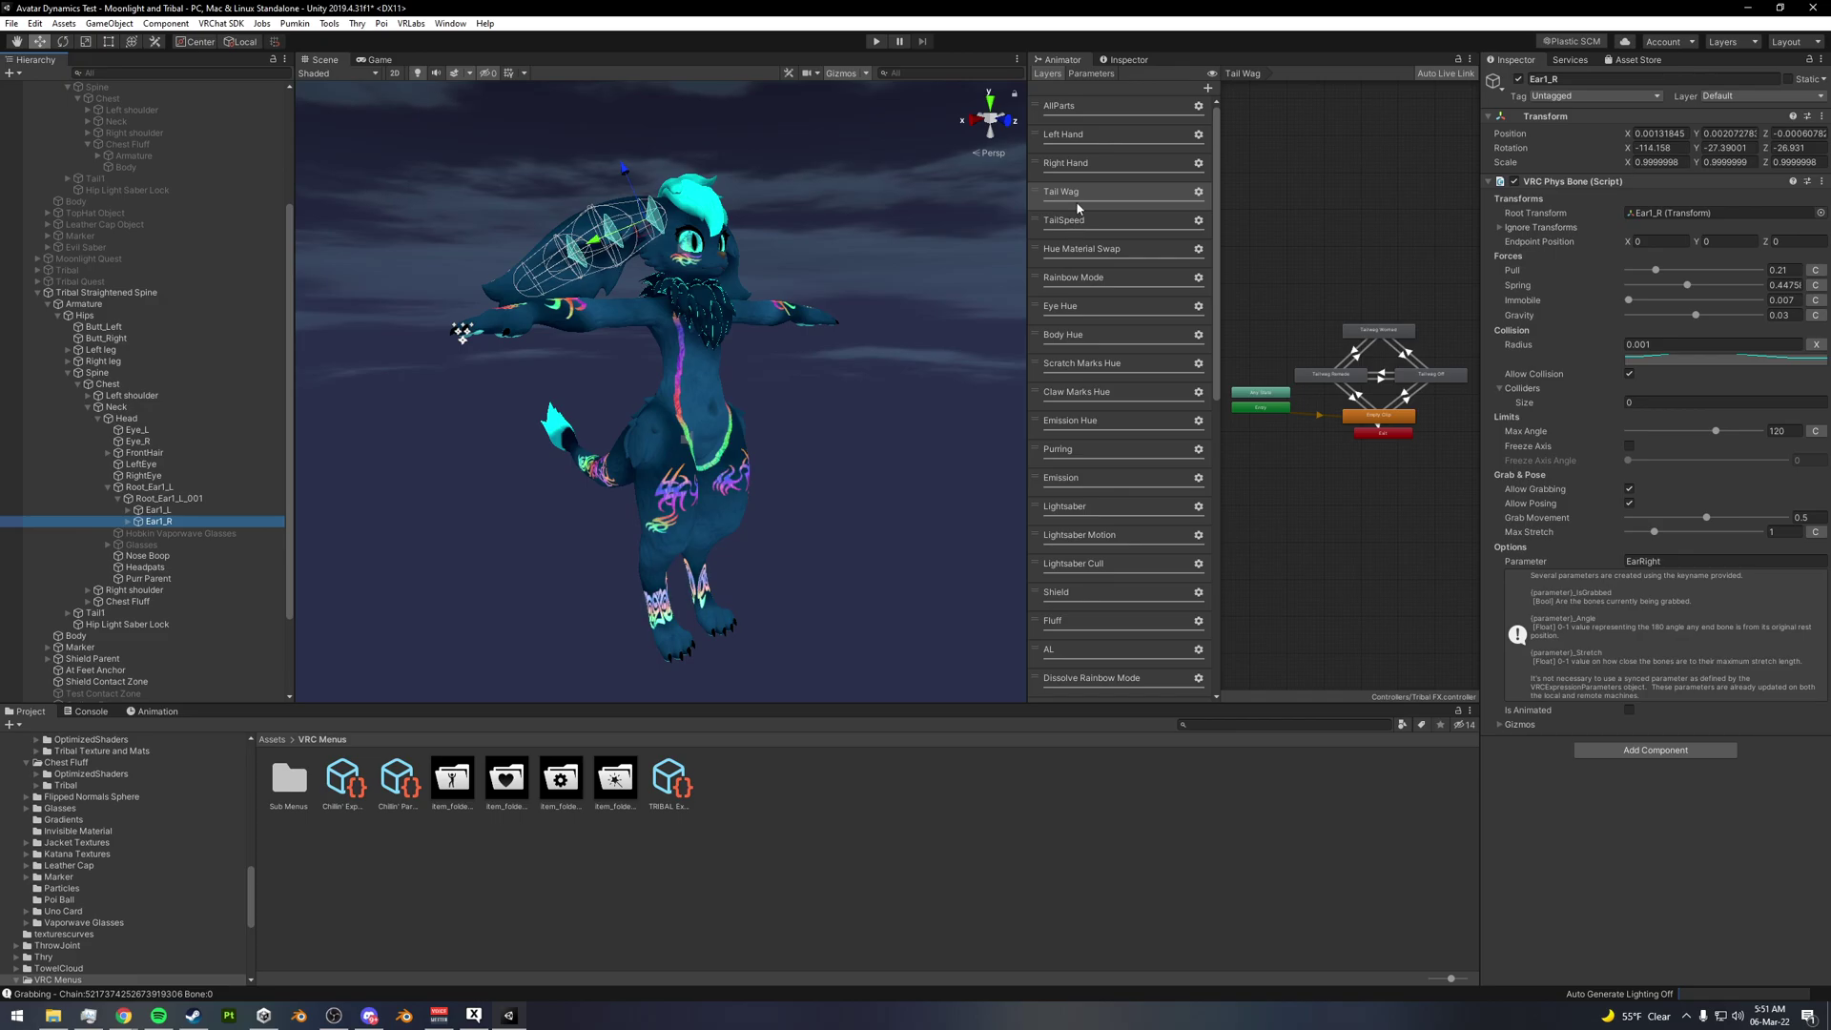
scroll(1307, 348, "down", 1)
middle_click_drag(1314, 340, 1317, 384)
scroll(1313, 337, "up", 4)
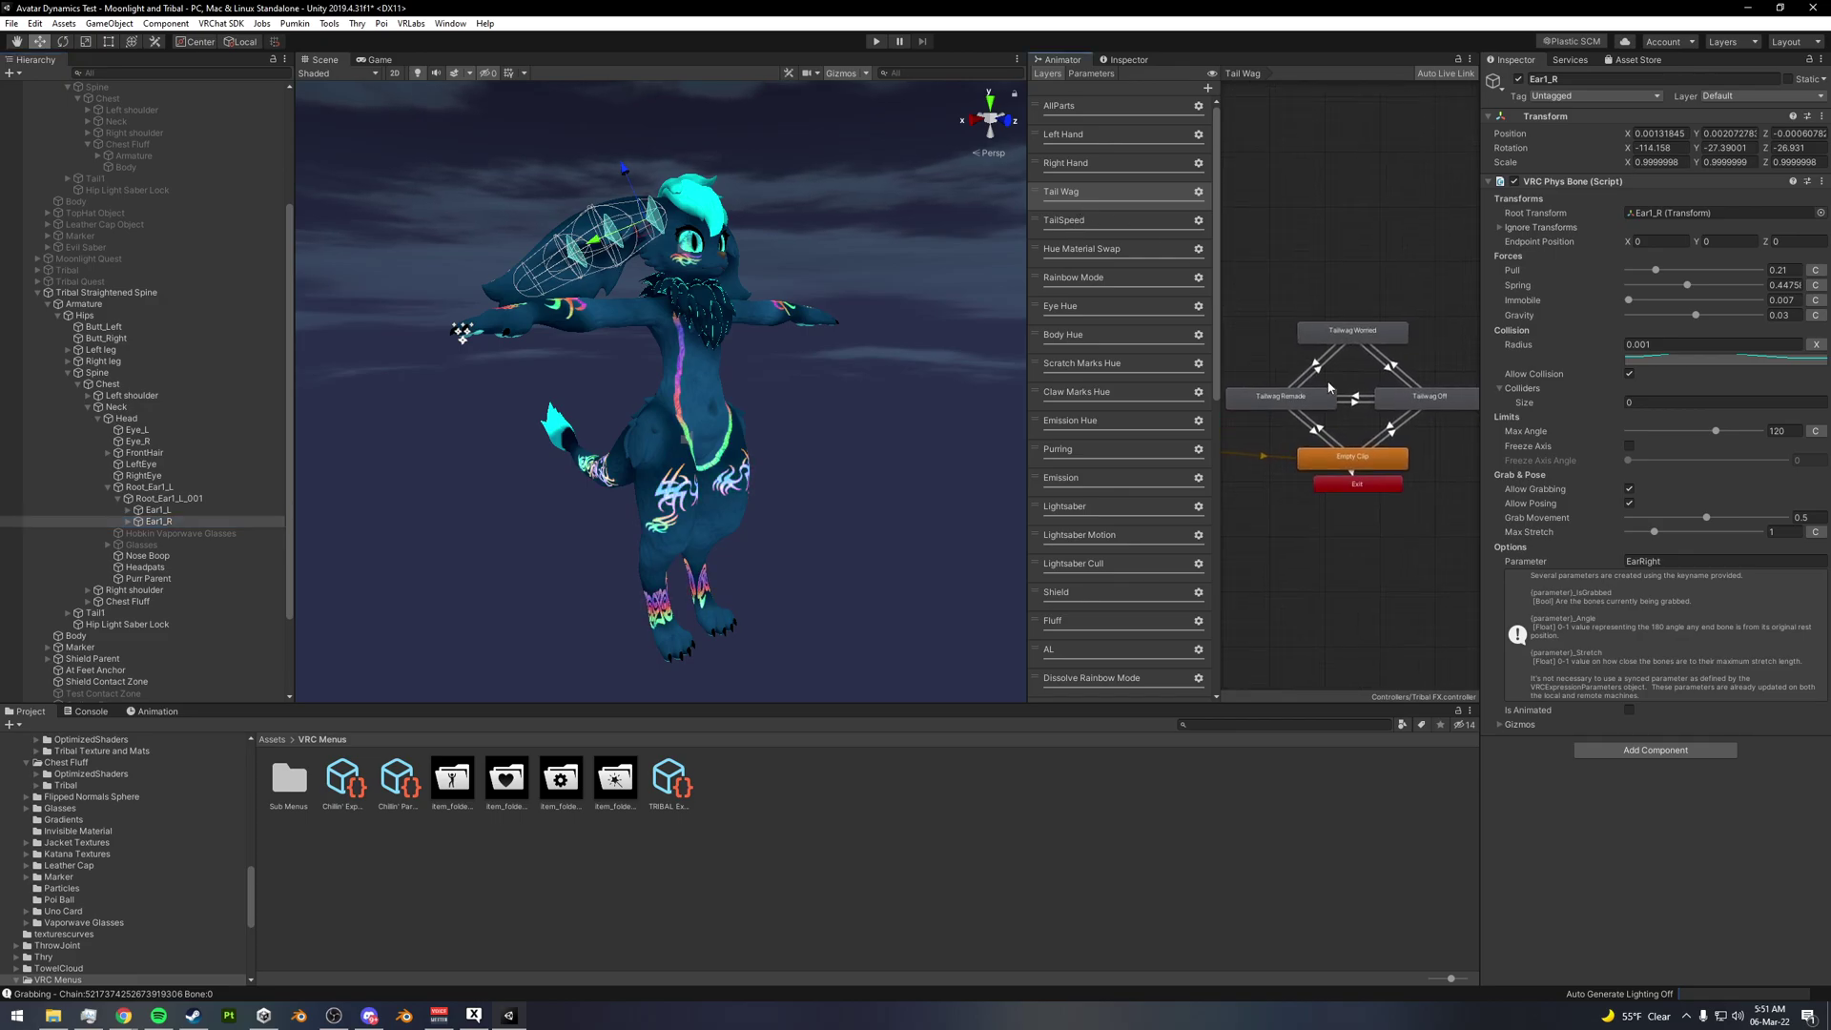
scroll(1320, 386, "down", 1)
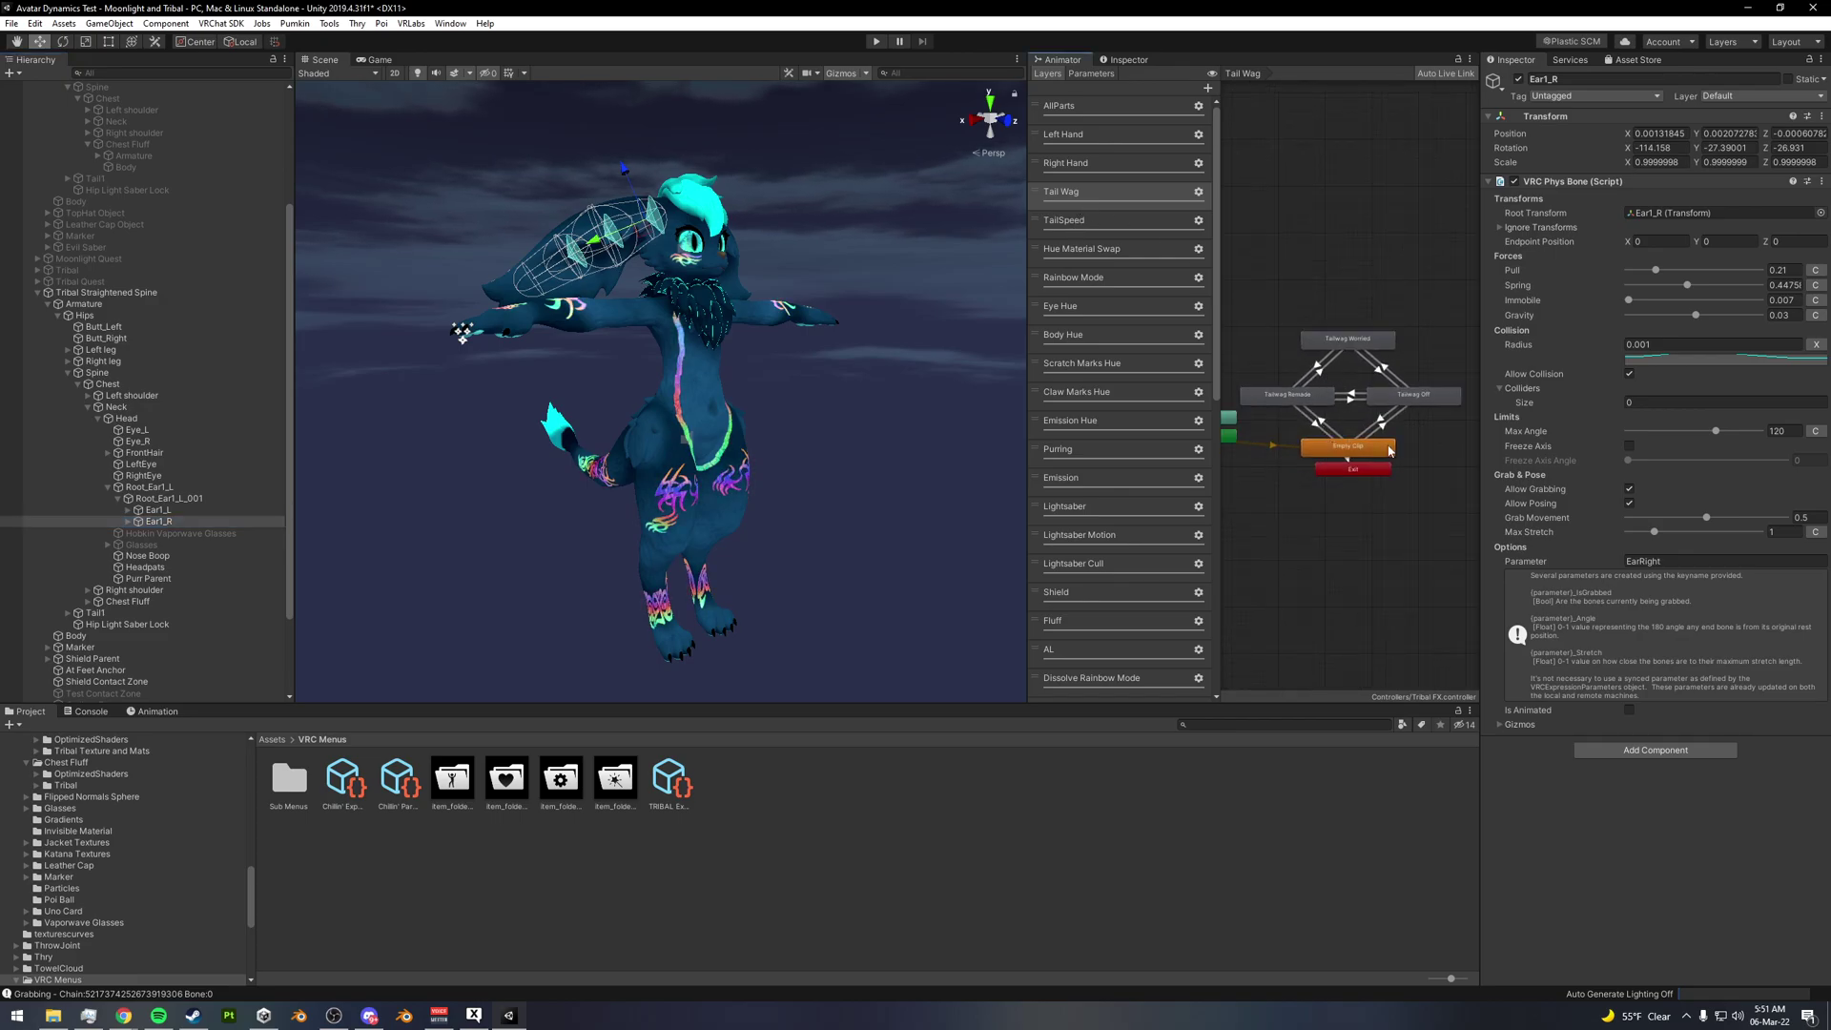
- Add Ear1_L and Tail1 to the Ear1_R selection to view the shared options of their PhysBones
left_click(158, 510, "ctrl")
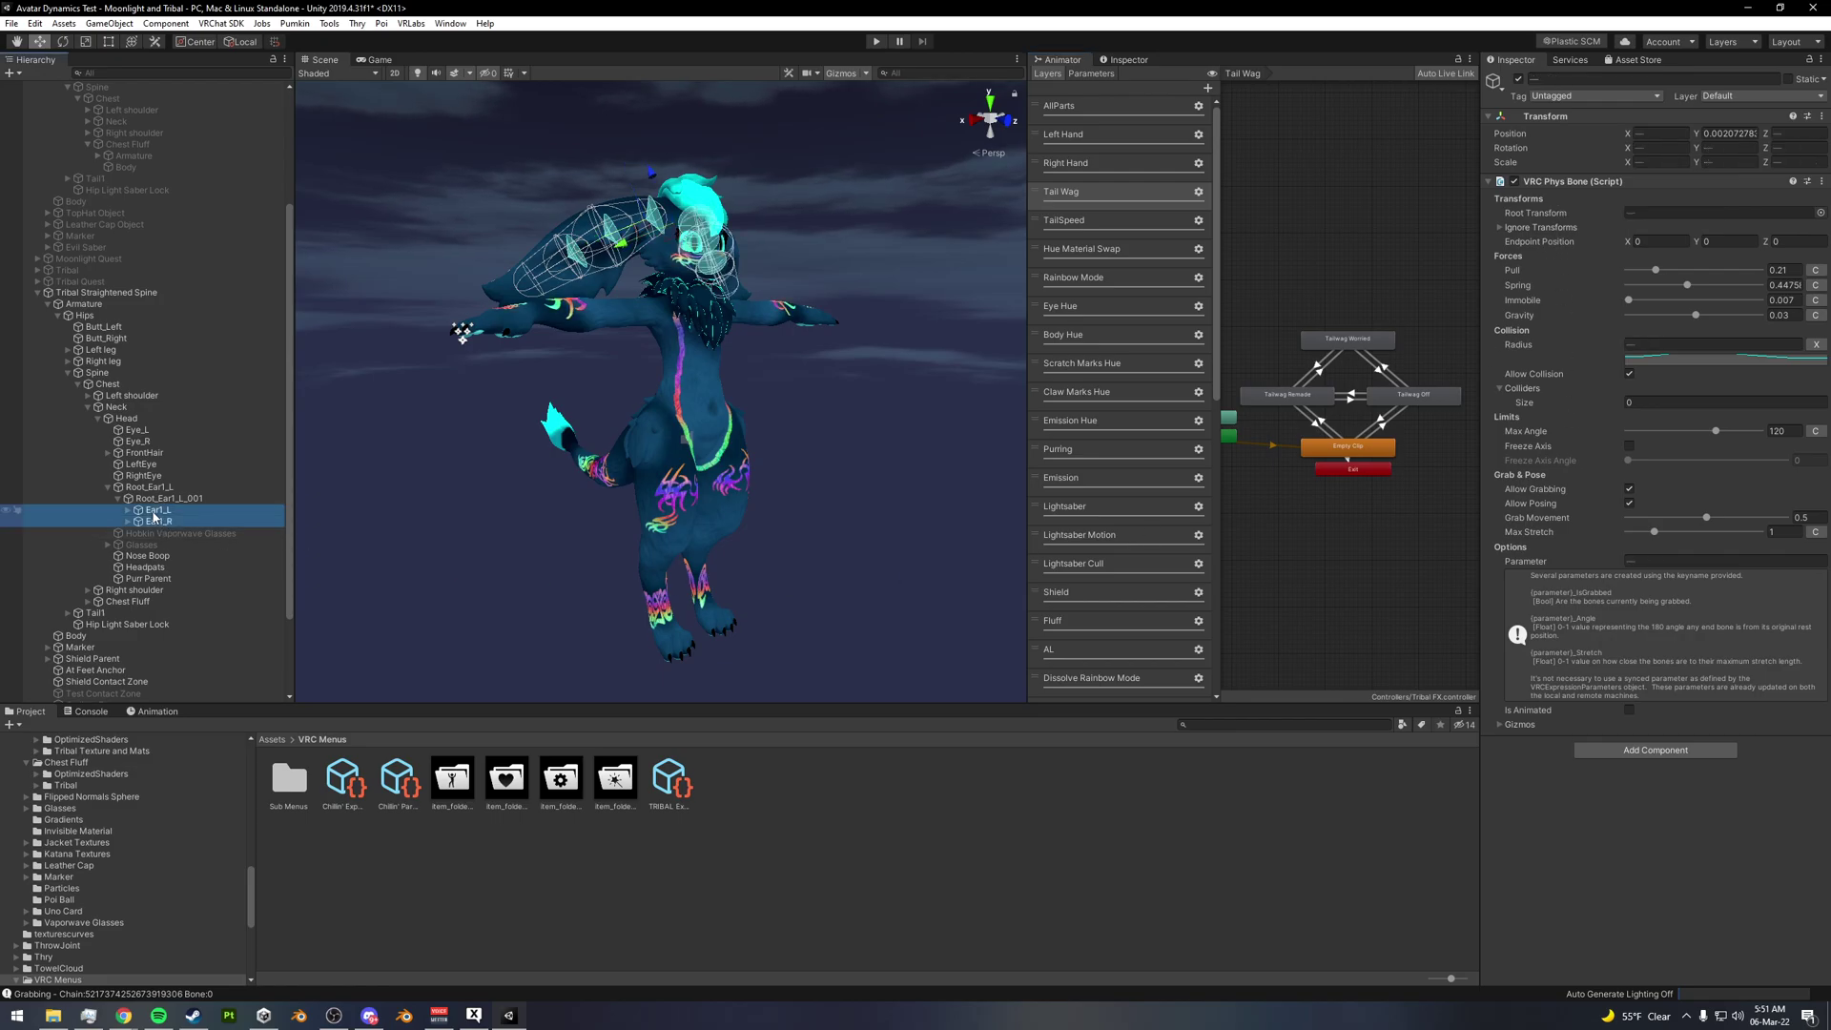
left_click(95, 613, "ctrl")
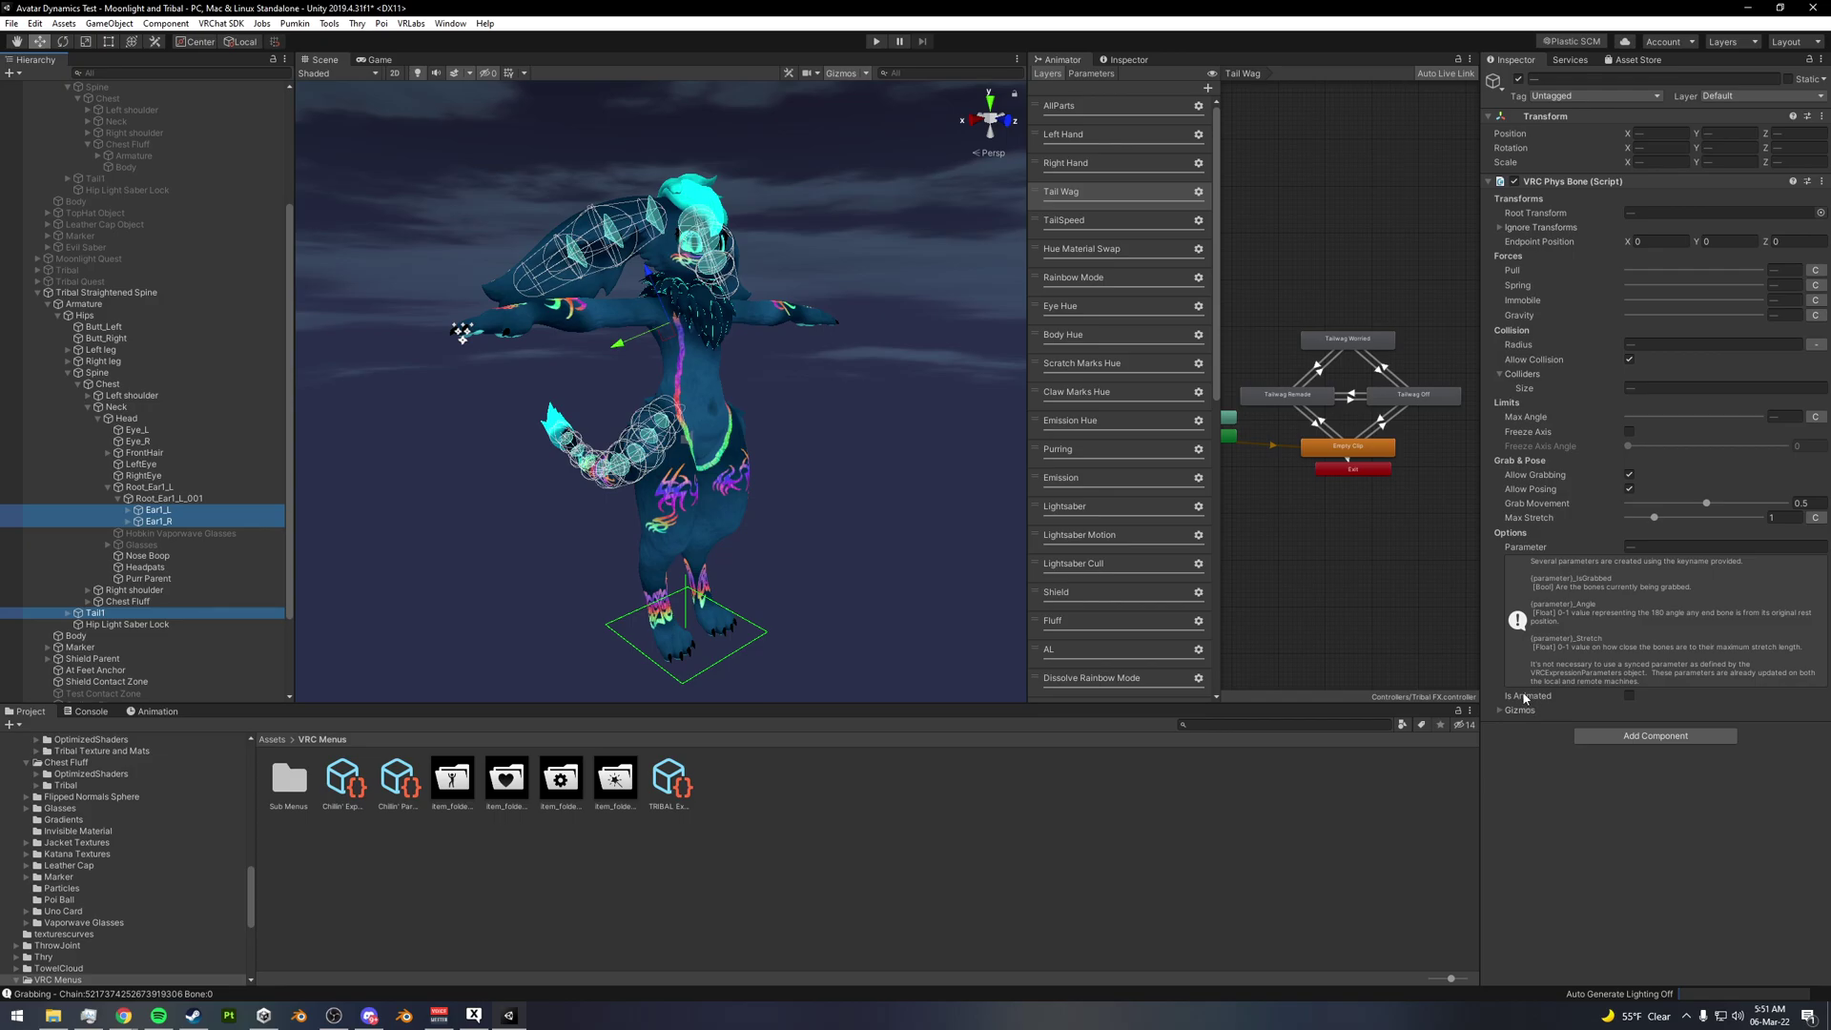
- Run play mode with Is Animated off and pull the avatar's tail to test its PhysBone behaviour, ending play mode when done
mouse_move(1529, 704)
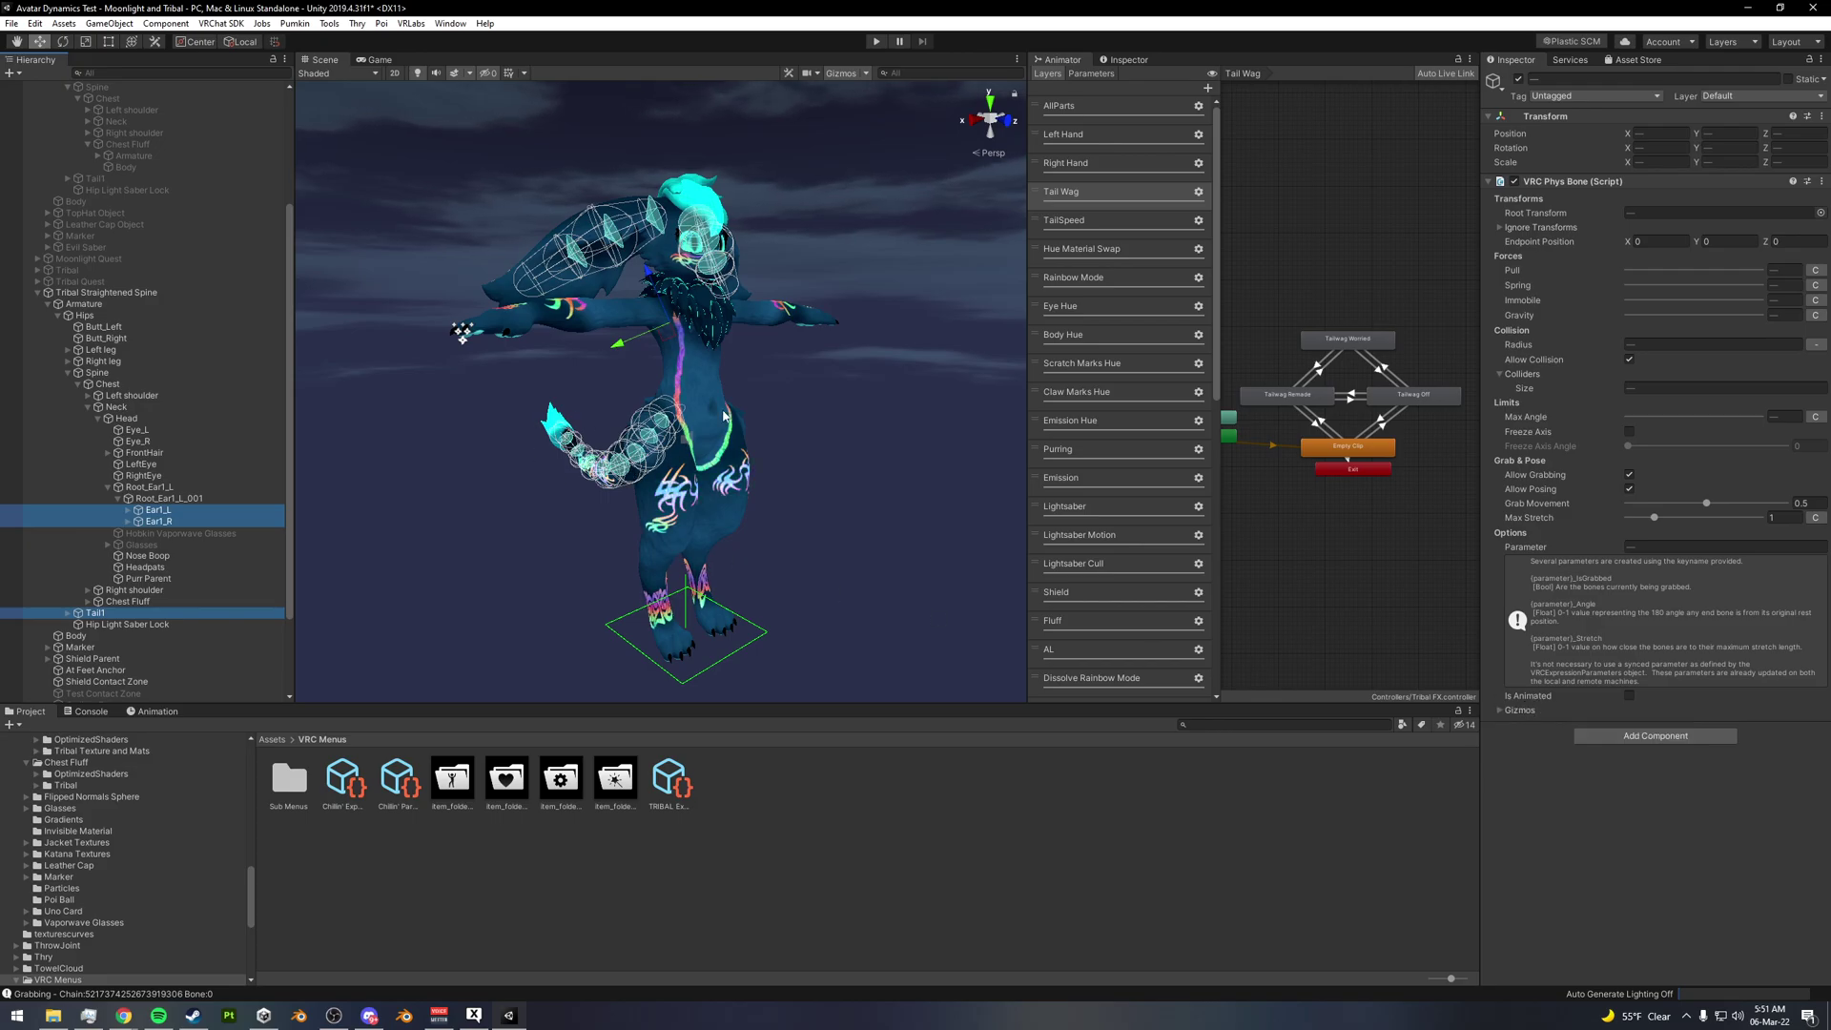
left_click(873, 42)
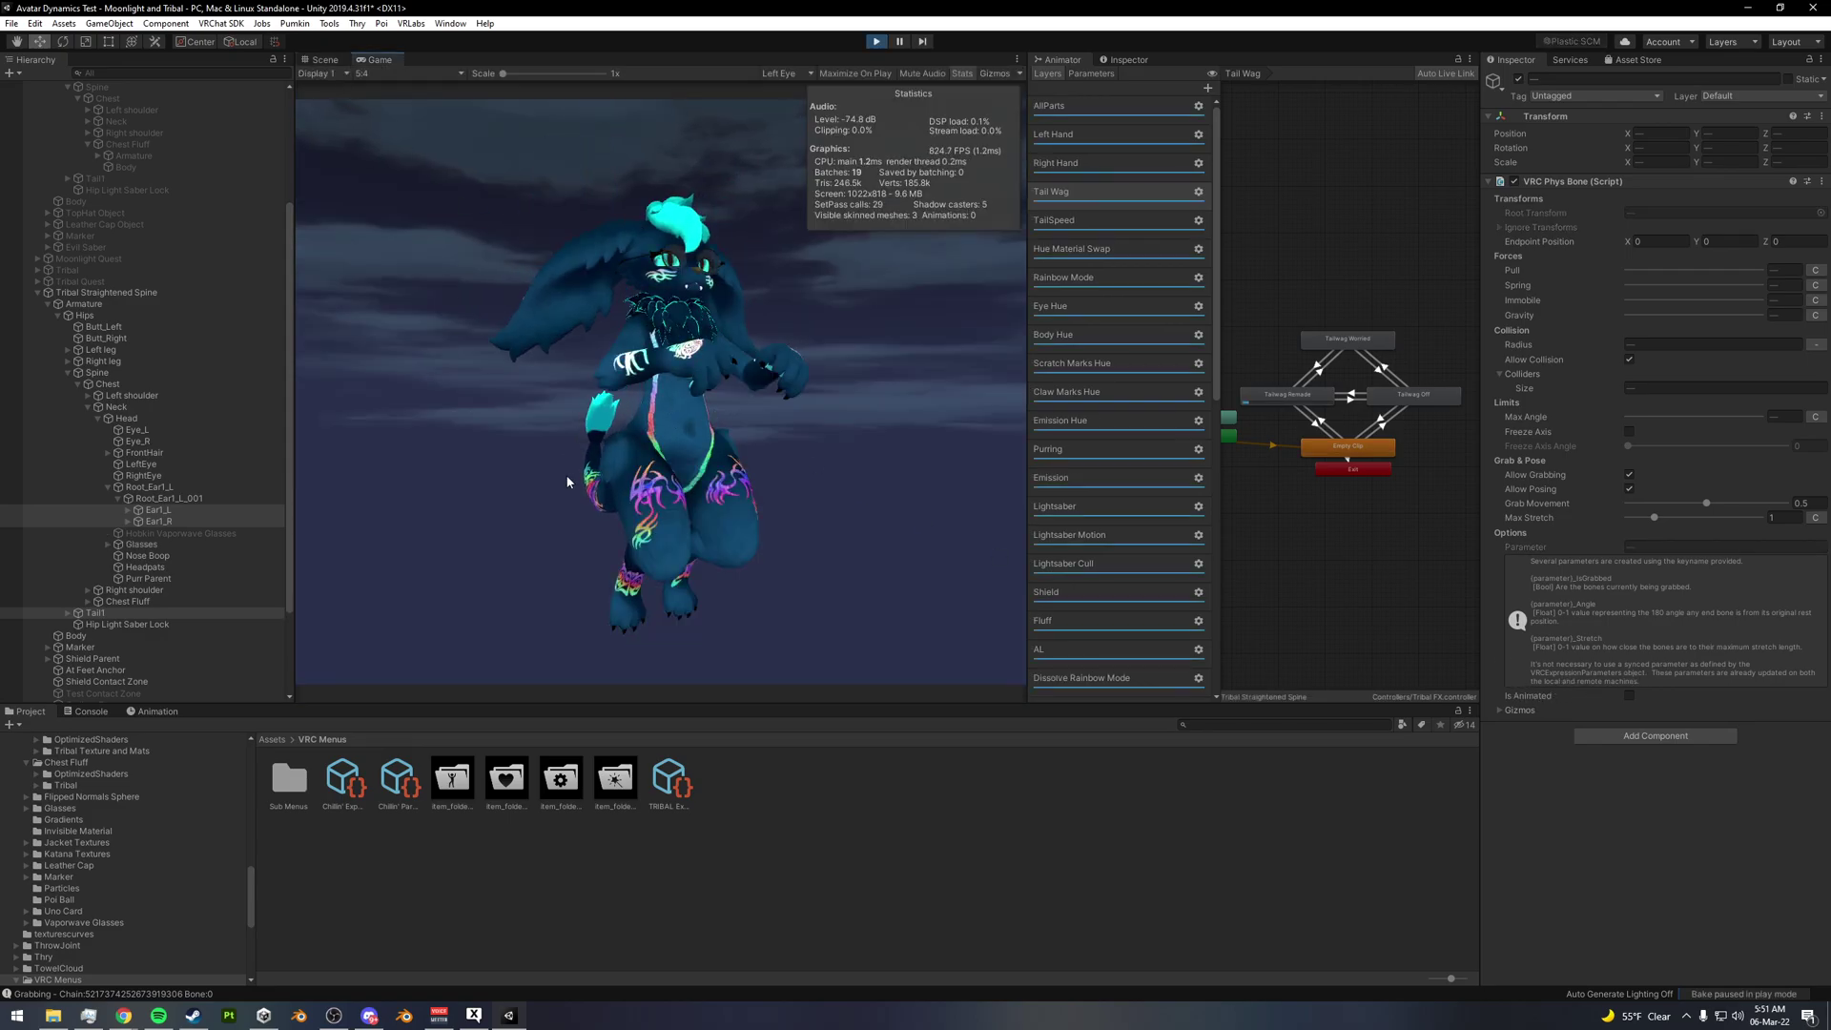
left_click_drag(602, 495, 796, 433)
left_click_drag(599, 495, 634, 477)
key("ctrl+p")
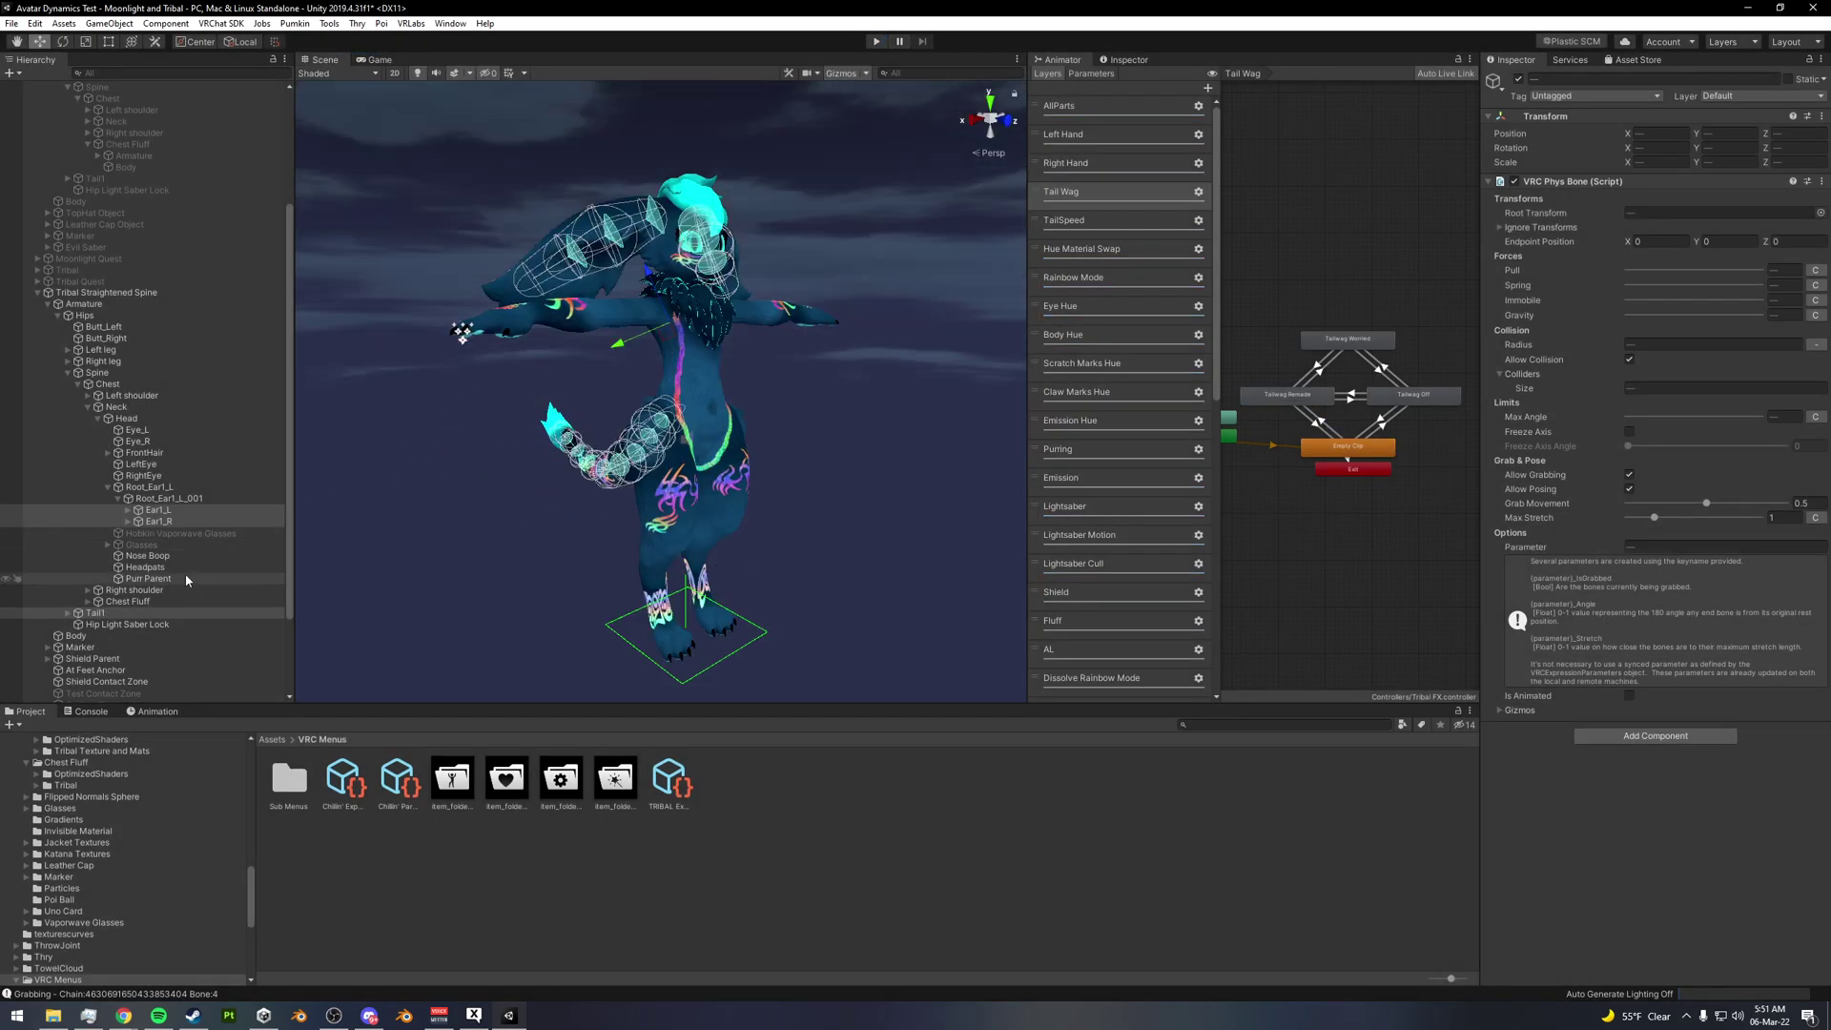
- Turn on Is Animated for the PhysBones of Tail1, Ear1_R and Ear1_L together
left_click(95, 613)
left_click(159, 521, "ctrl")
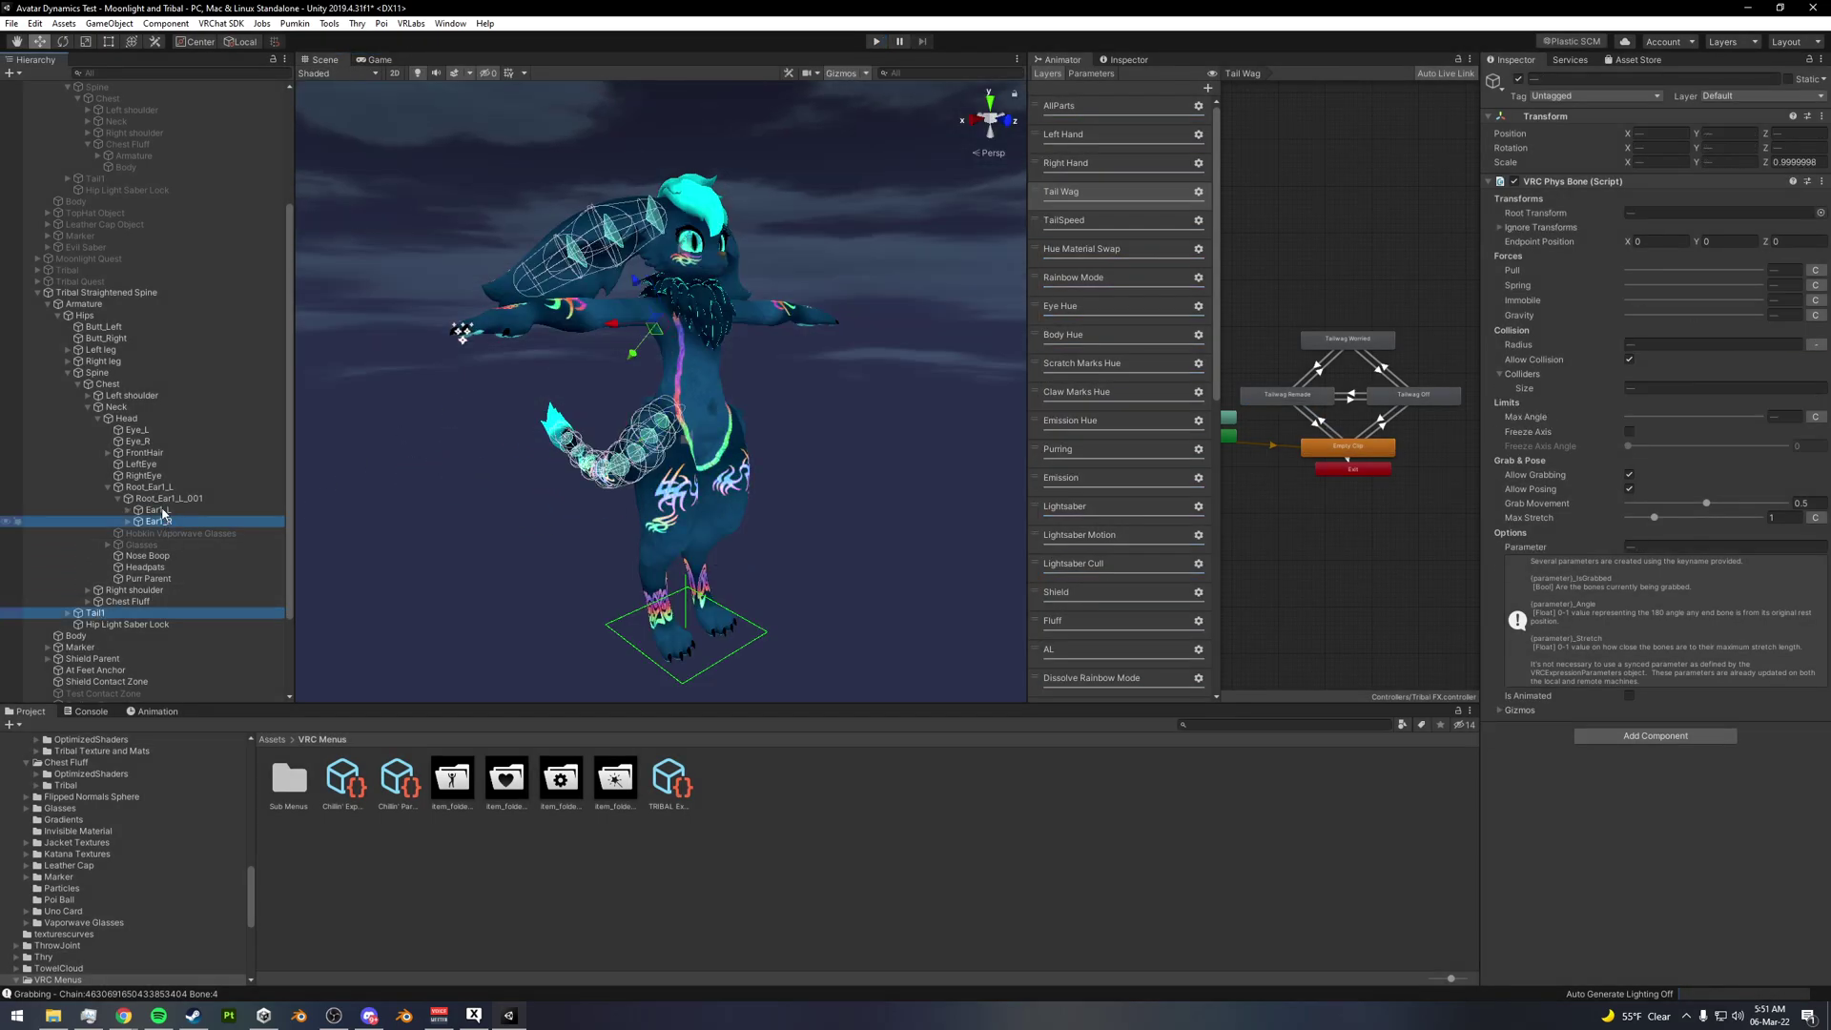
left_click(157, 510, "ctrl")
left_click(1629, 696)
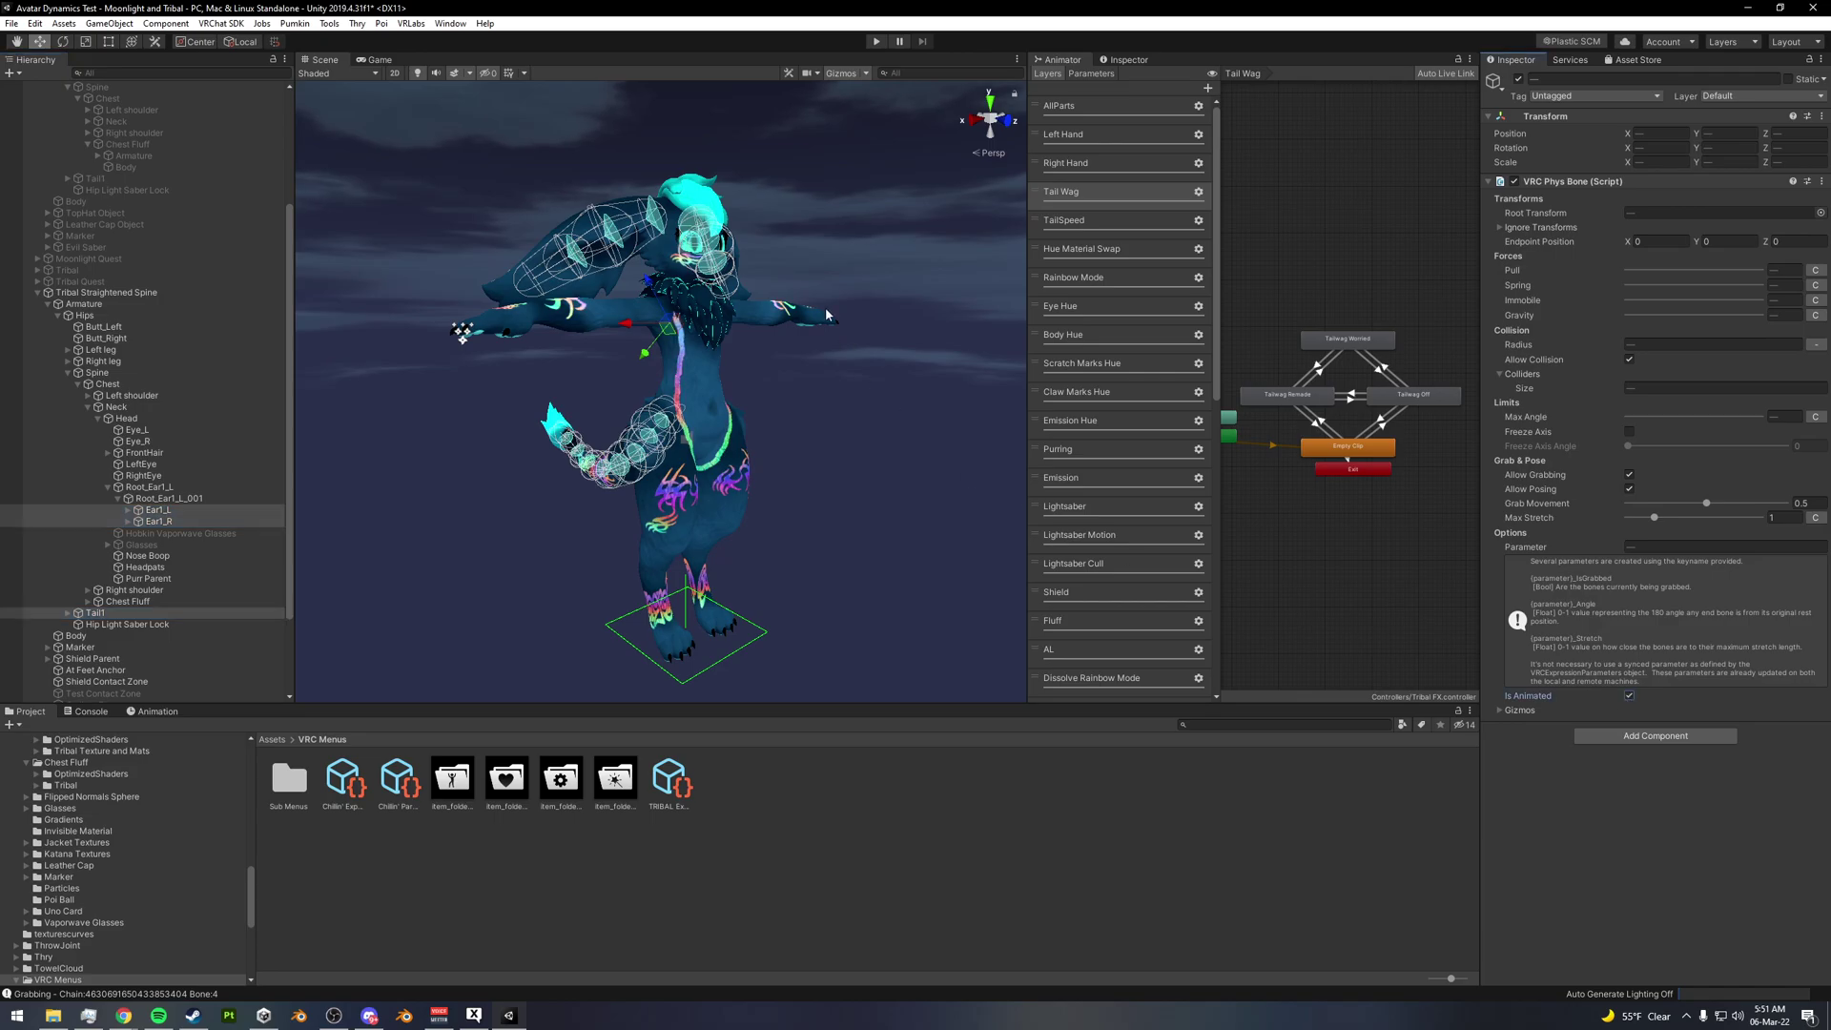
- Run play mode and pull the avatar's ear upward to test its animated PhysBone, ending play mode when done
left_click(874, 43)
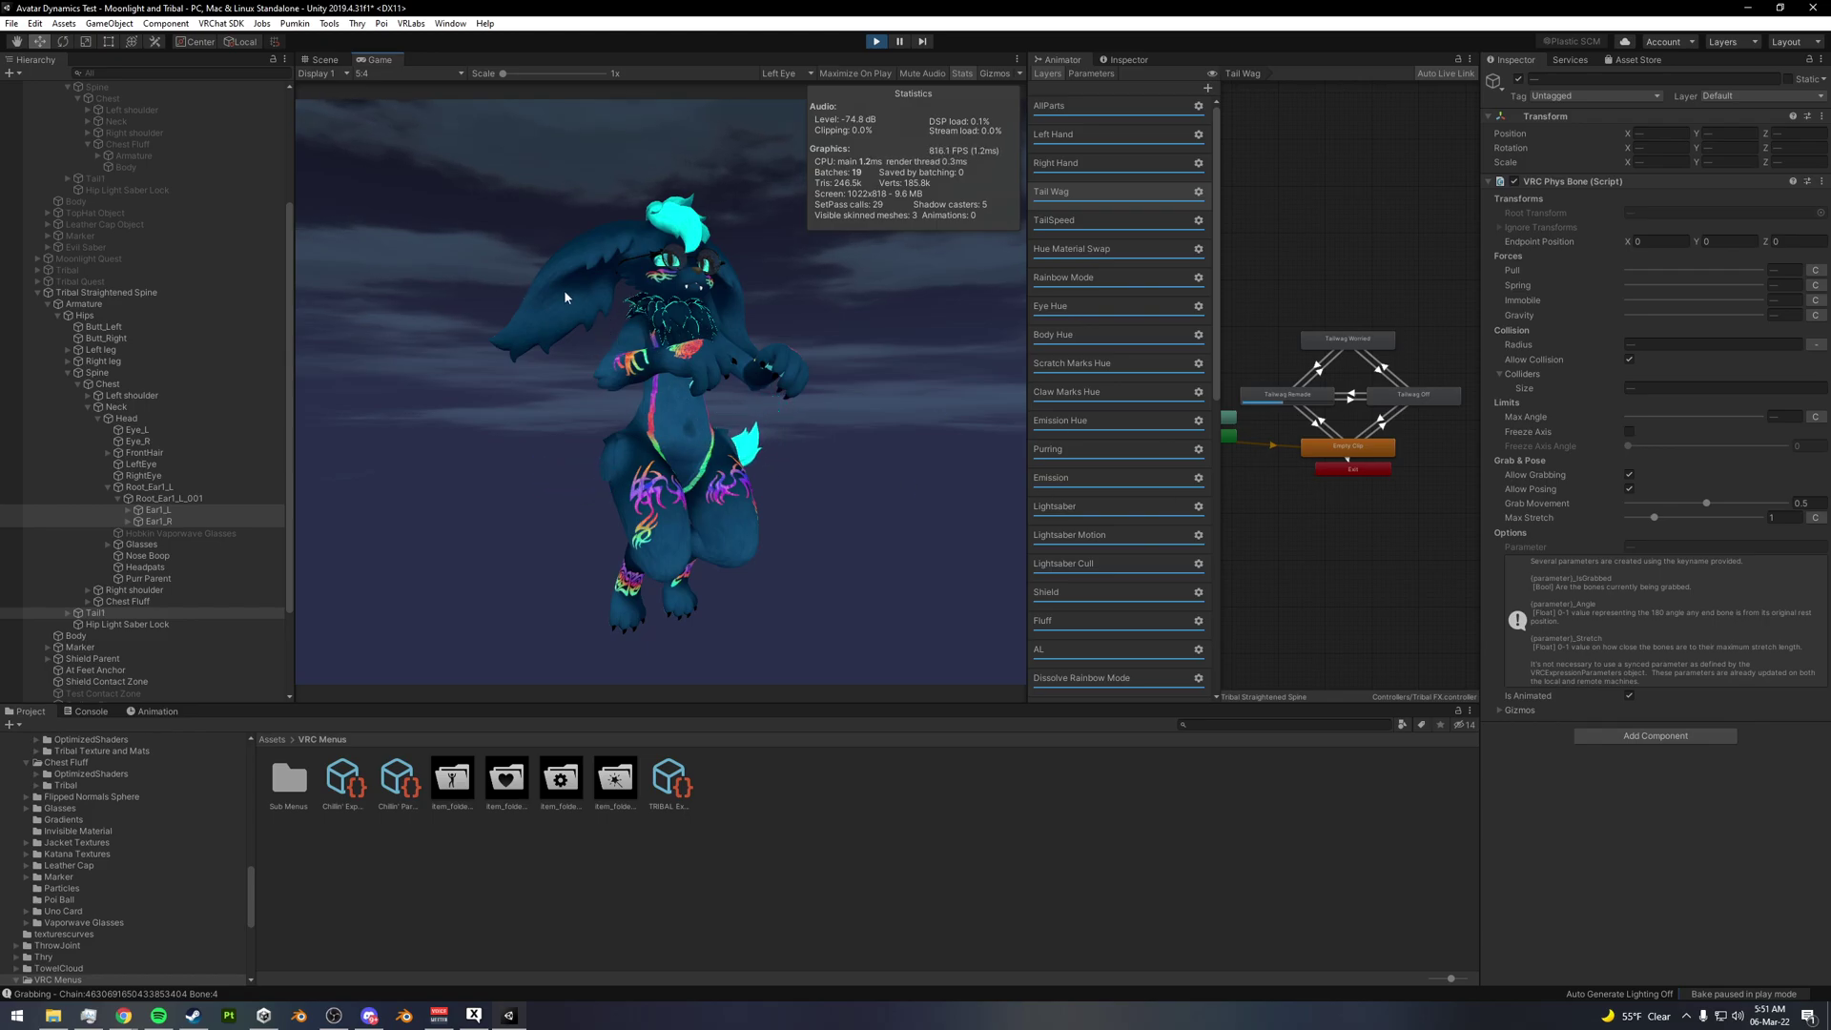
left_click_drag(561, 316, 549, 225)
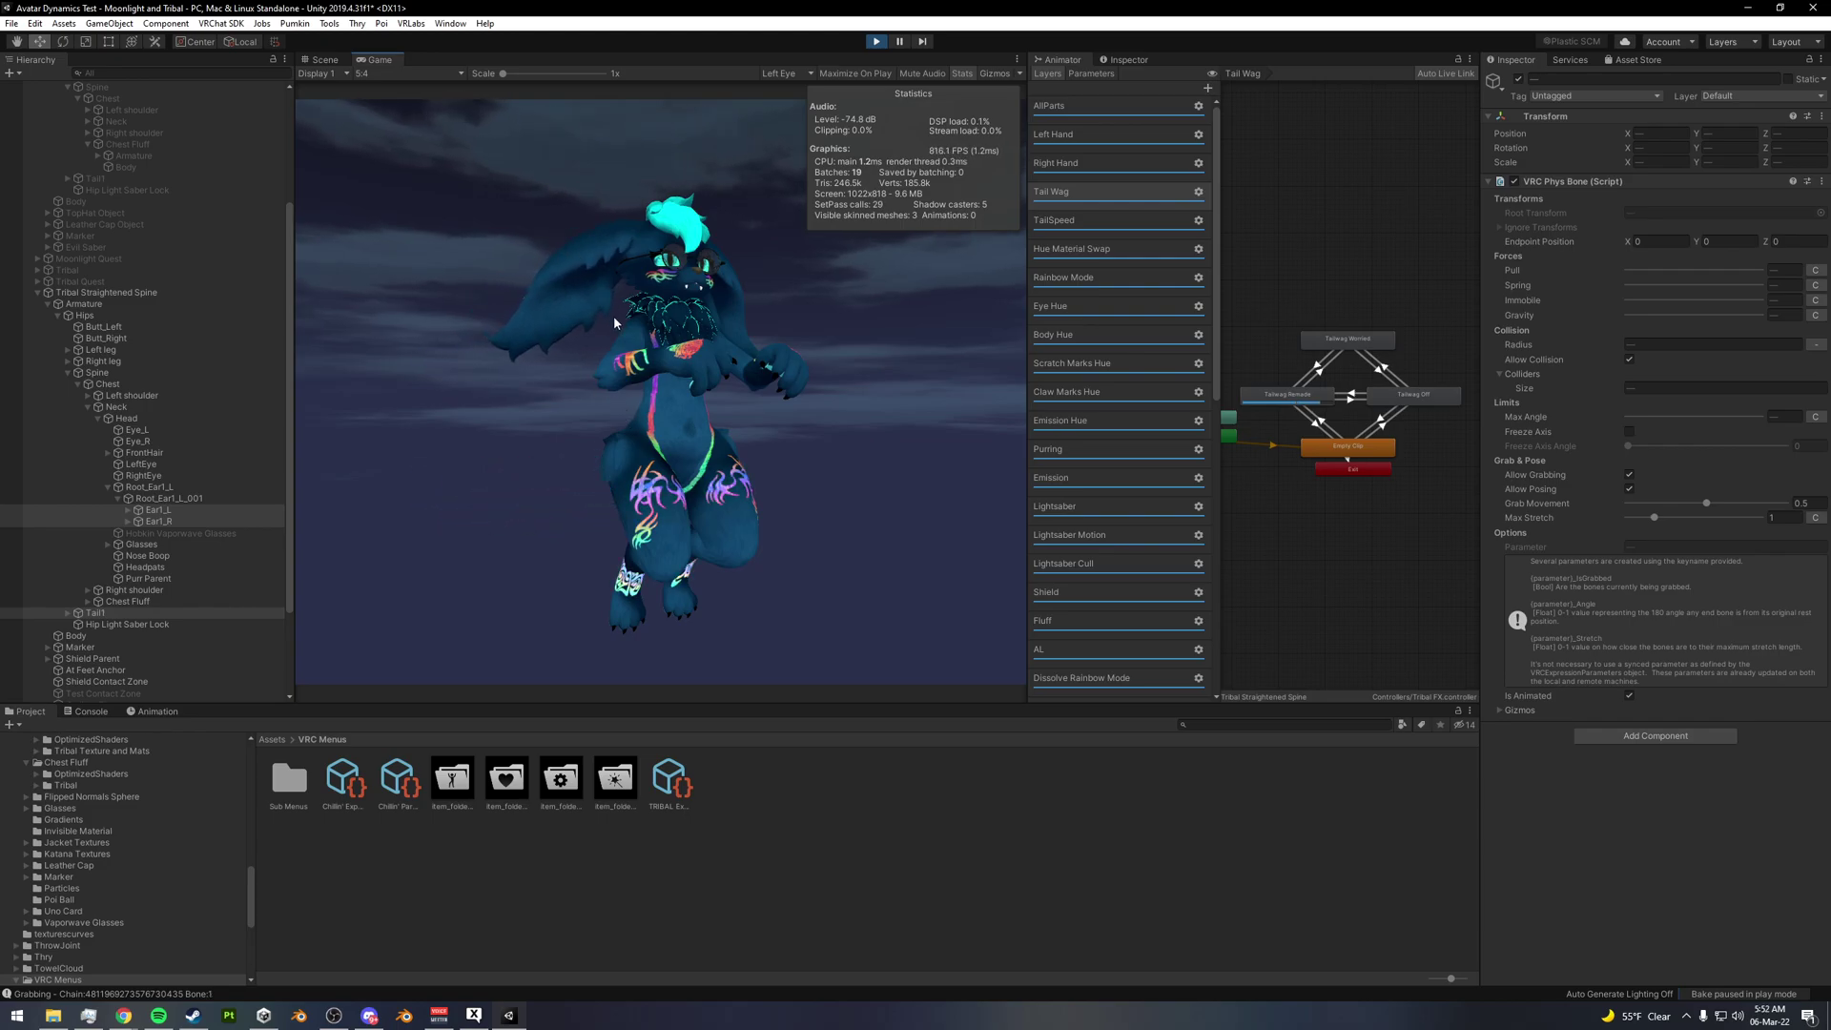
left_click(876, 41)
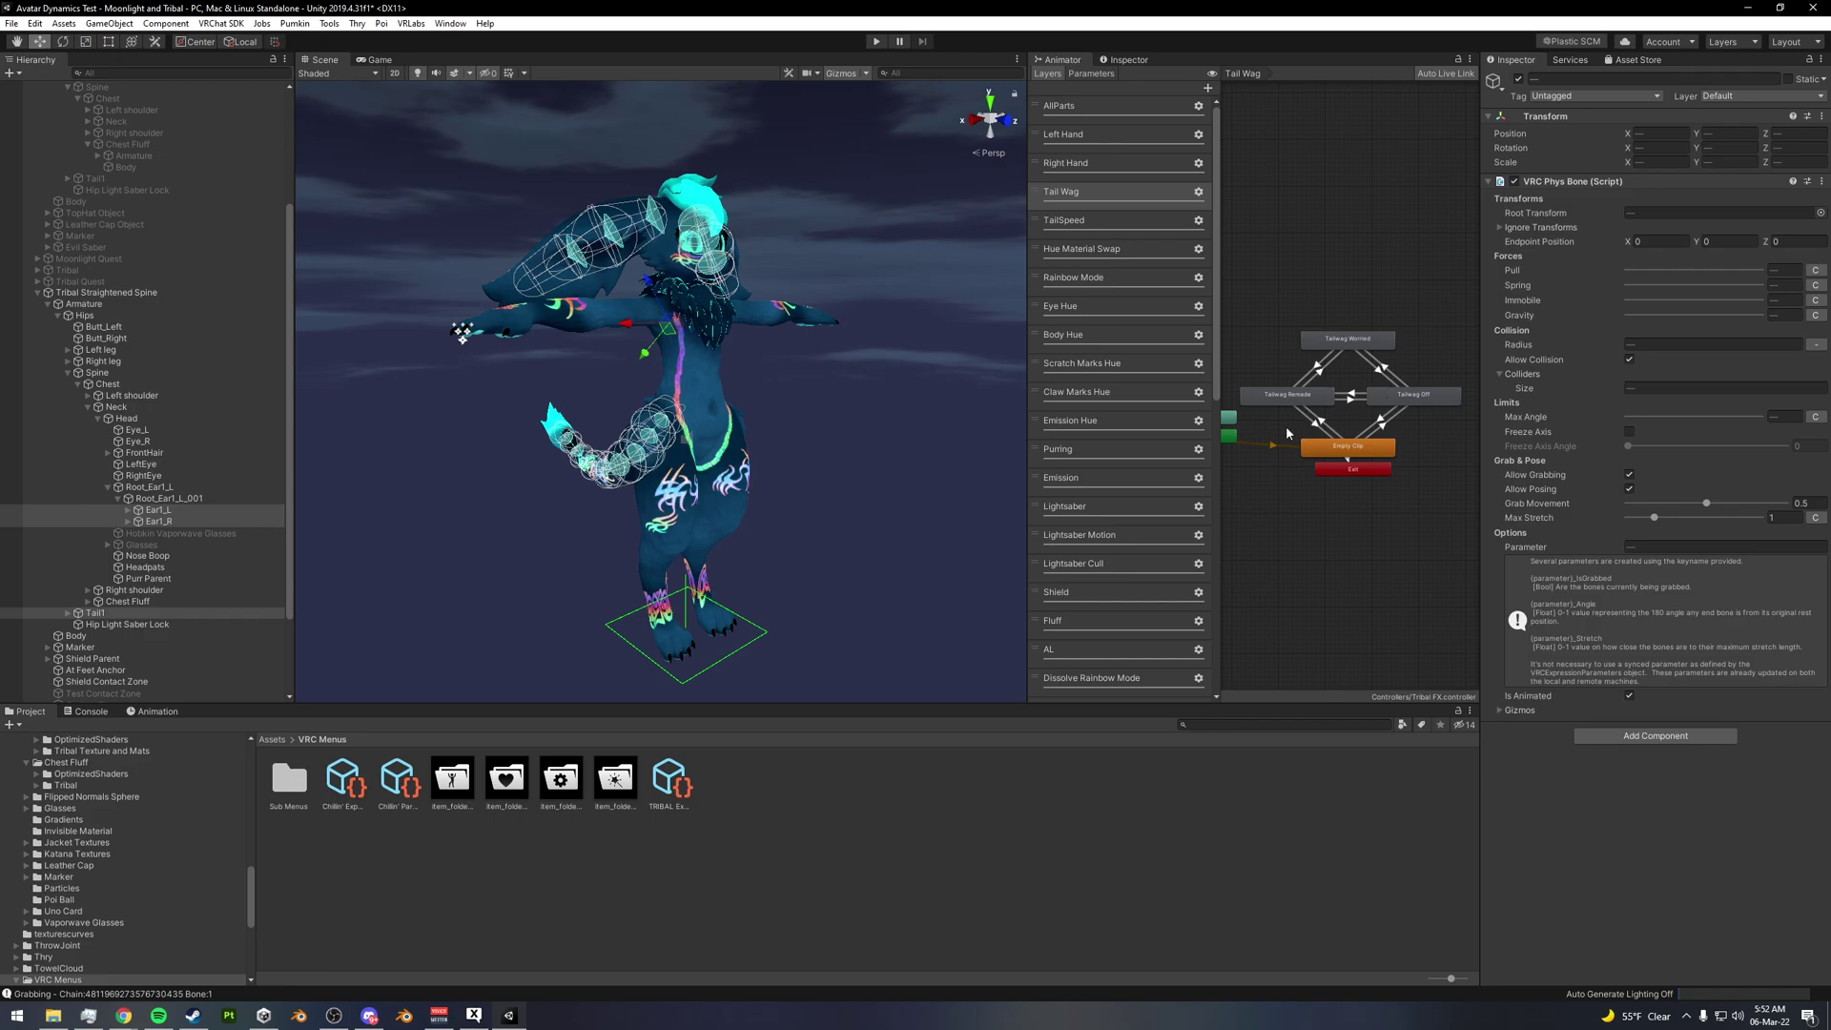
- Run play mode and grab the wagging tail while checking Tail_IsGrabbed and Tailwag in the animator's parameter list
left_click(875, 43)
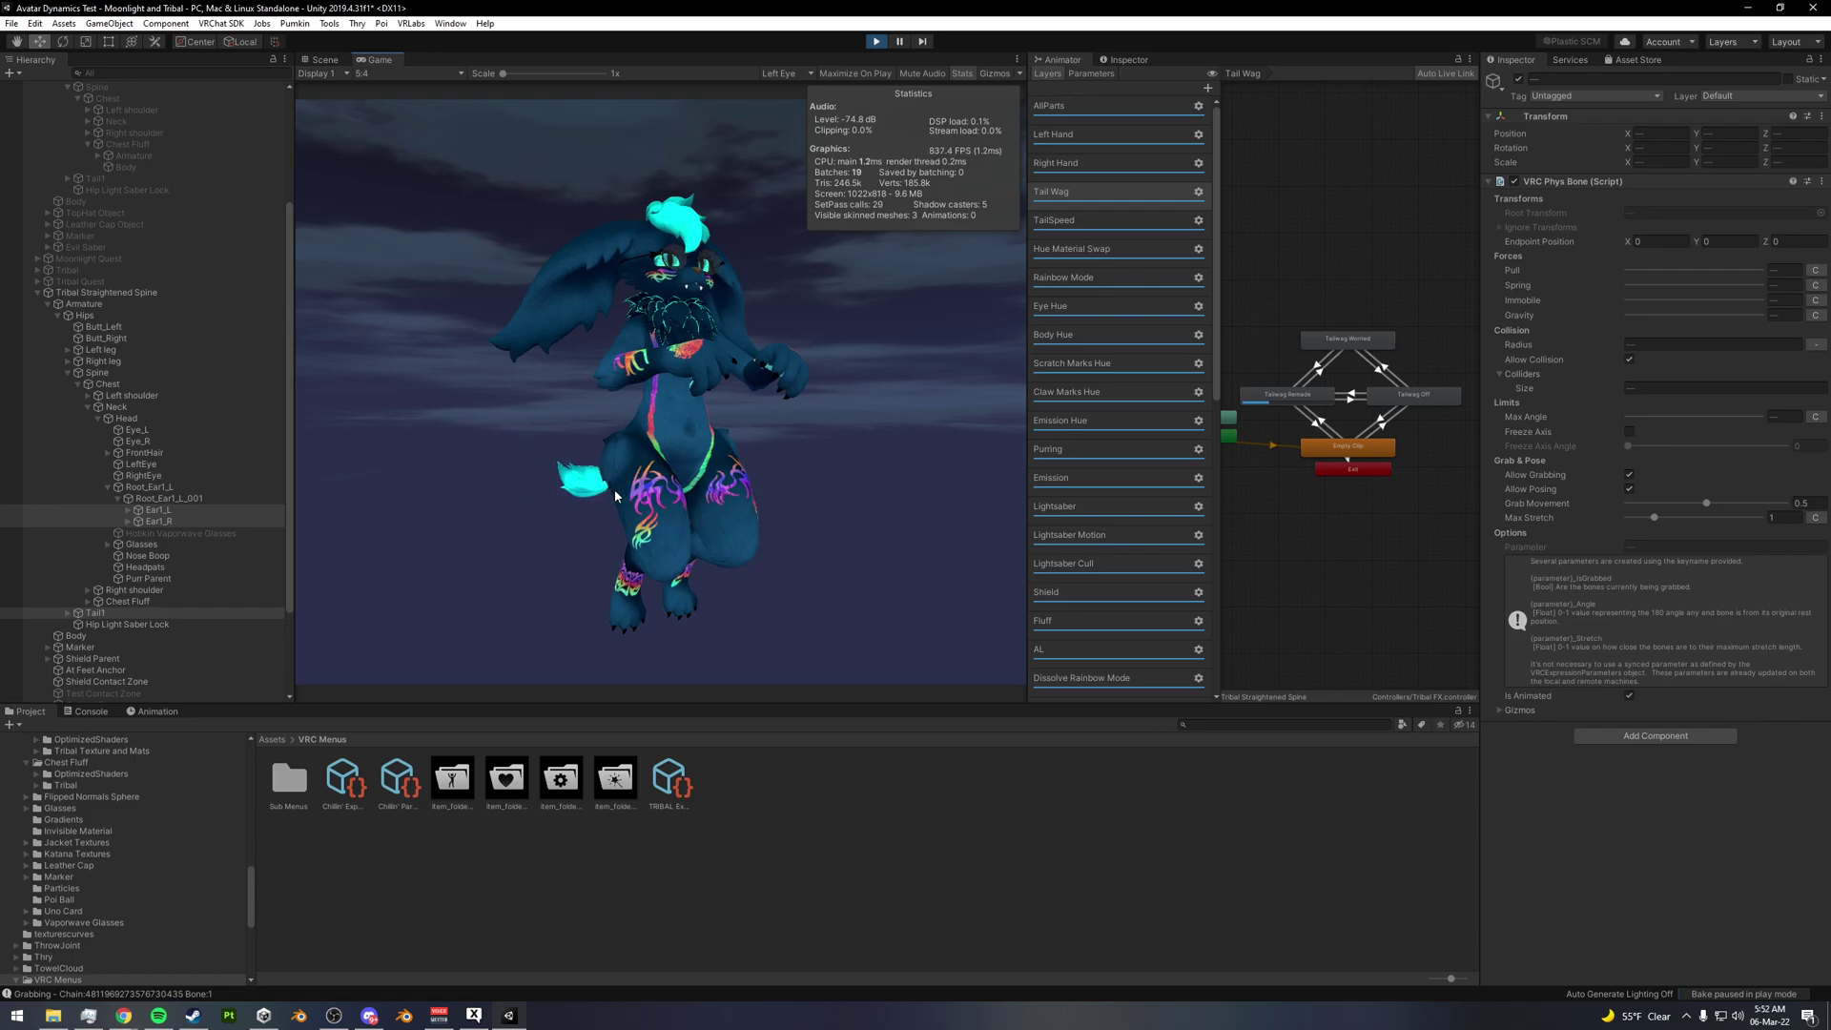
left_click_drag(776, 461, 763, 460)
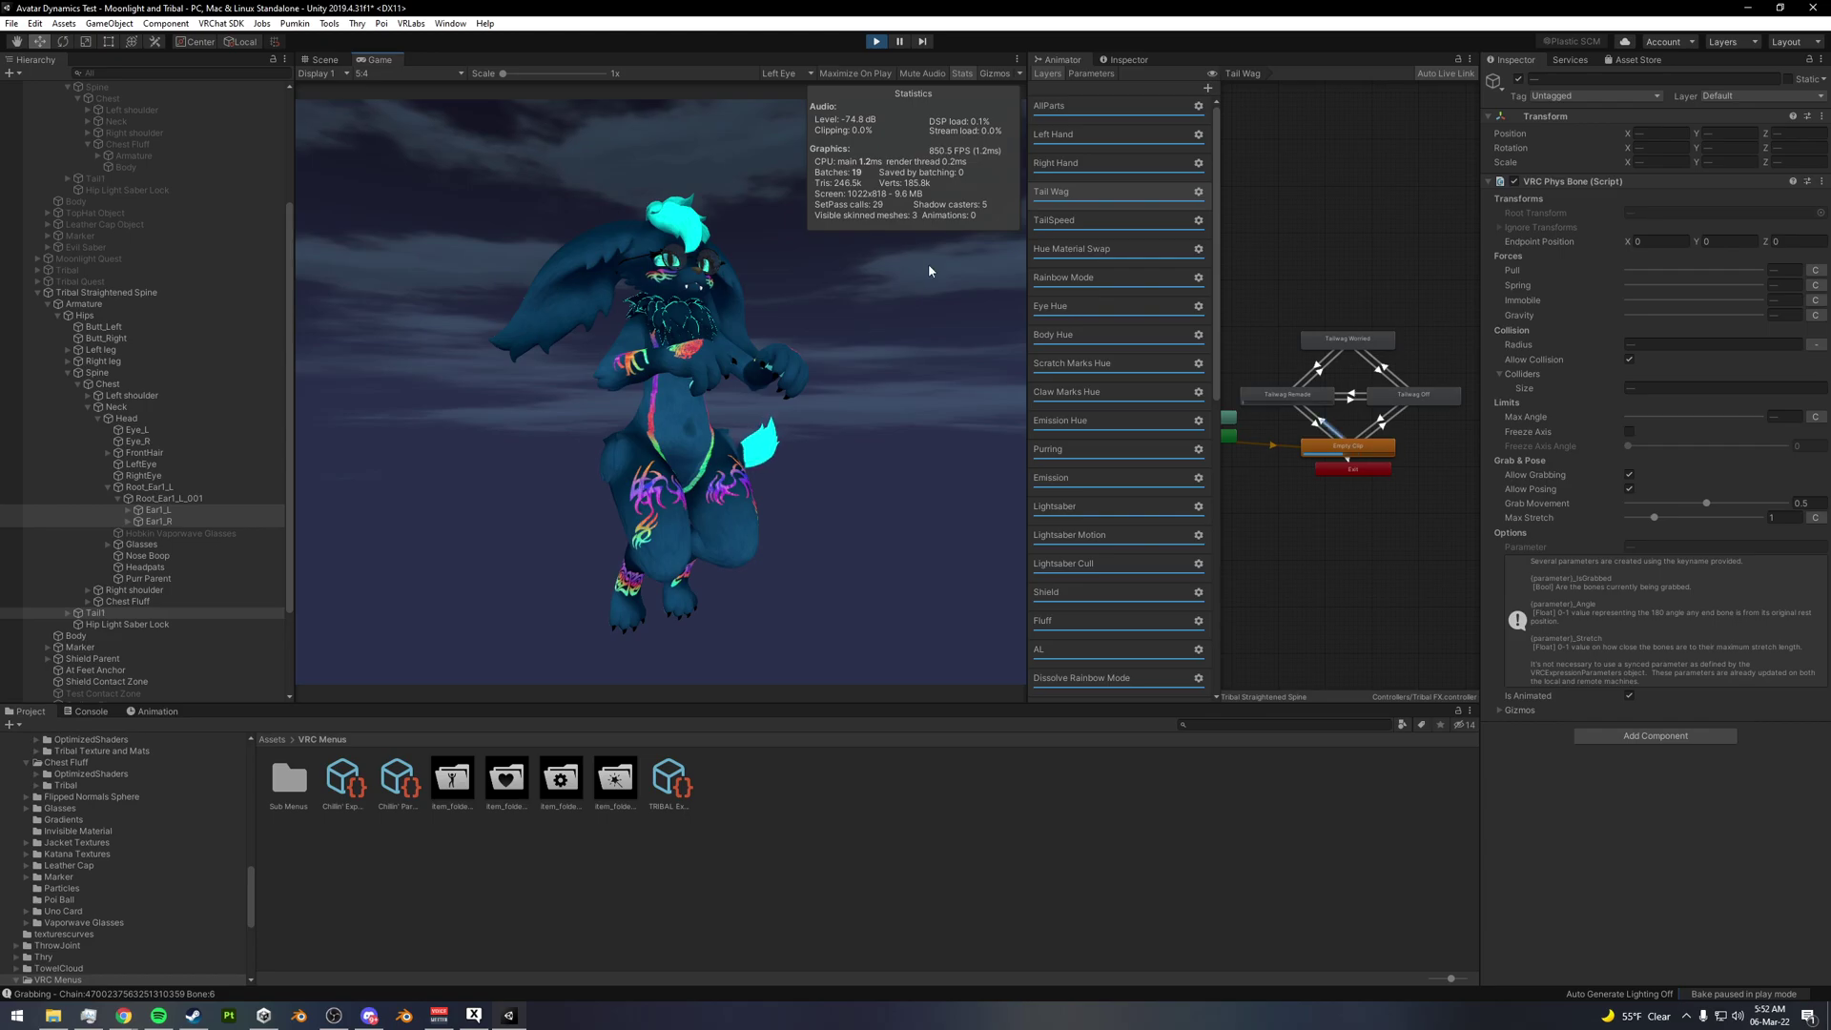
left_click(1091, 73)
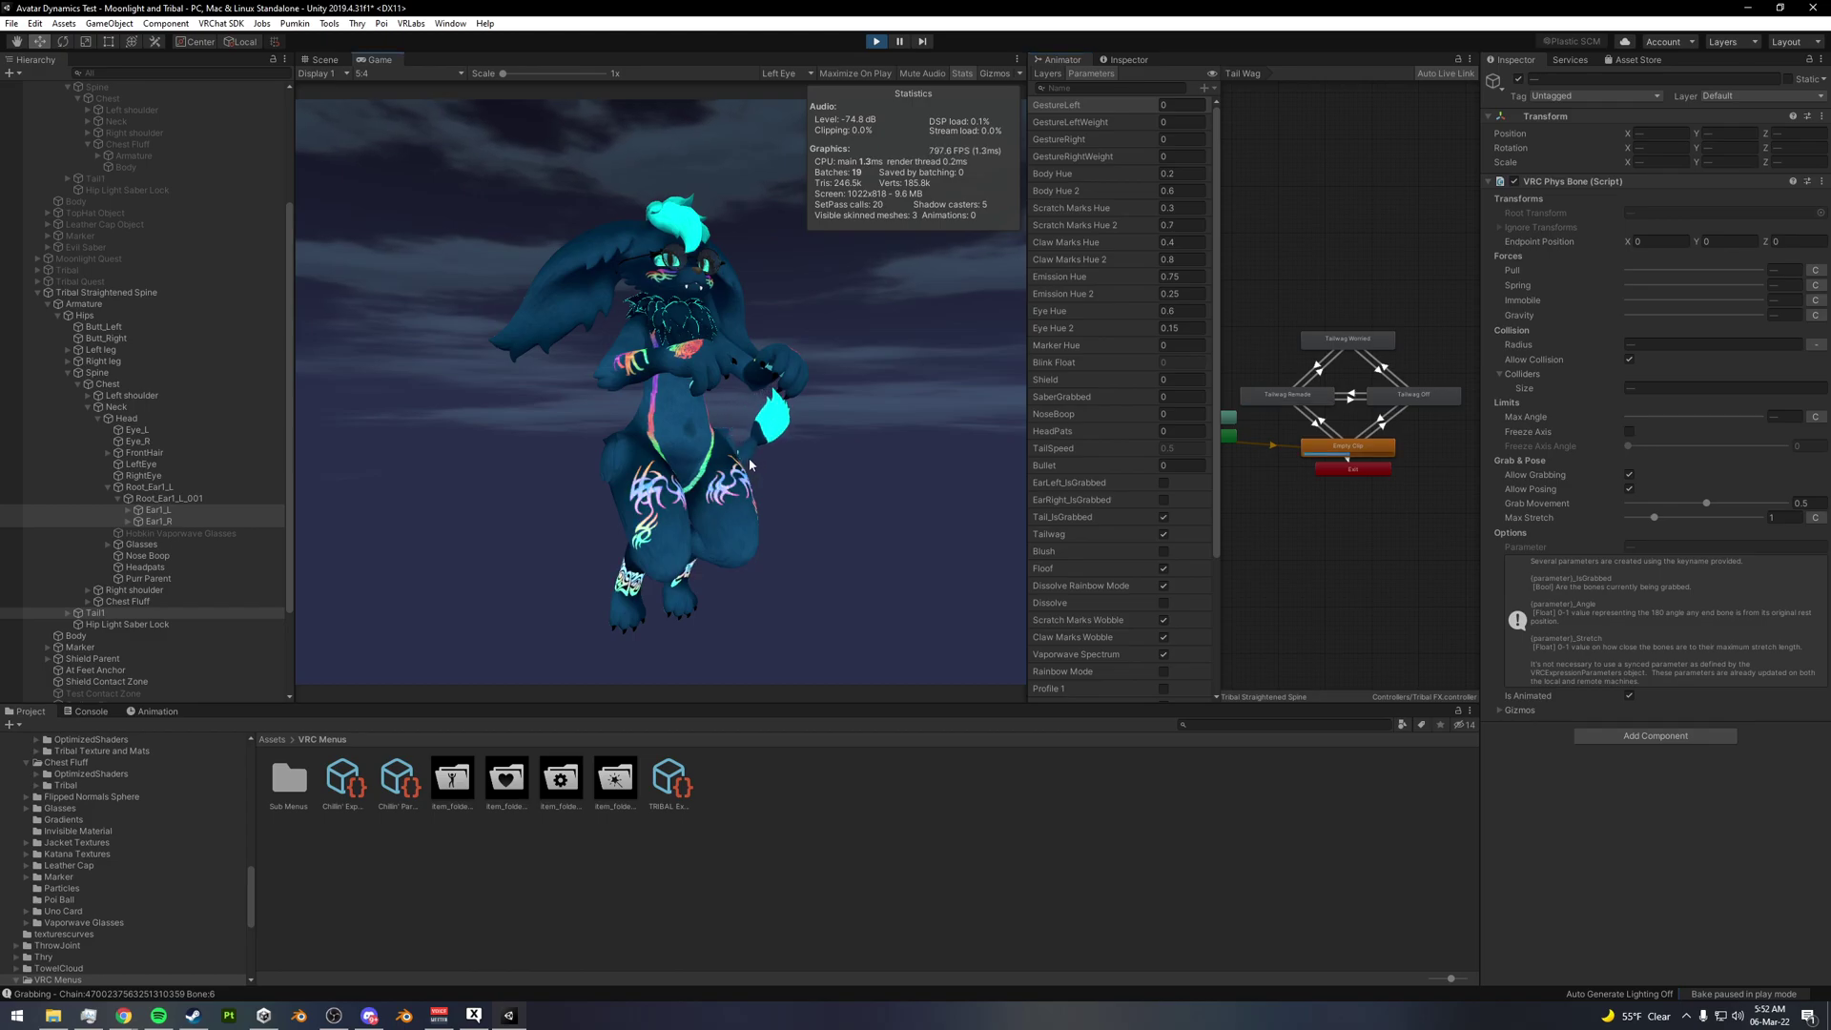
left_click_drag(760, 479, 1163, 531)
left_click(1163, 533)
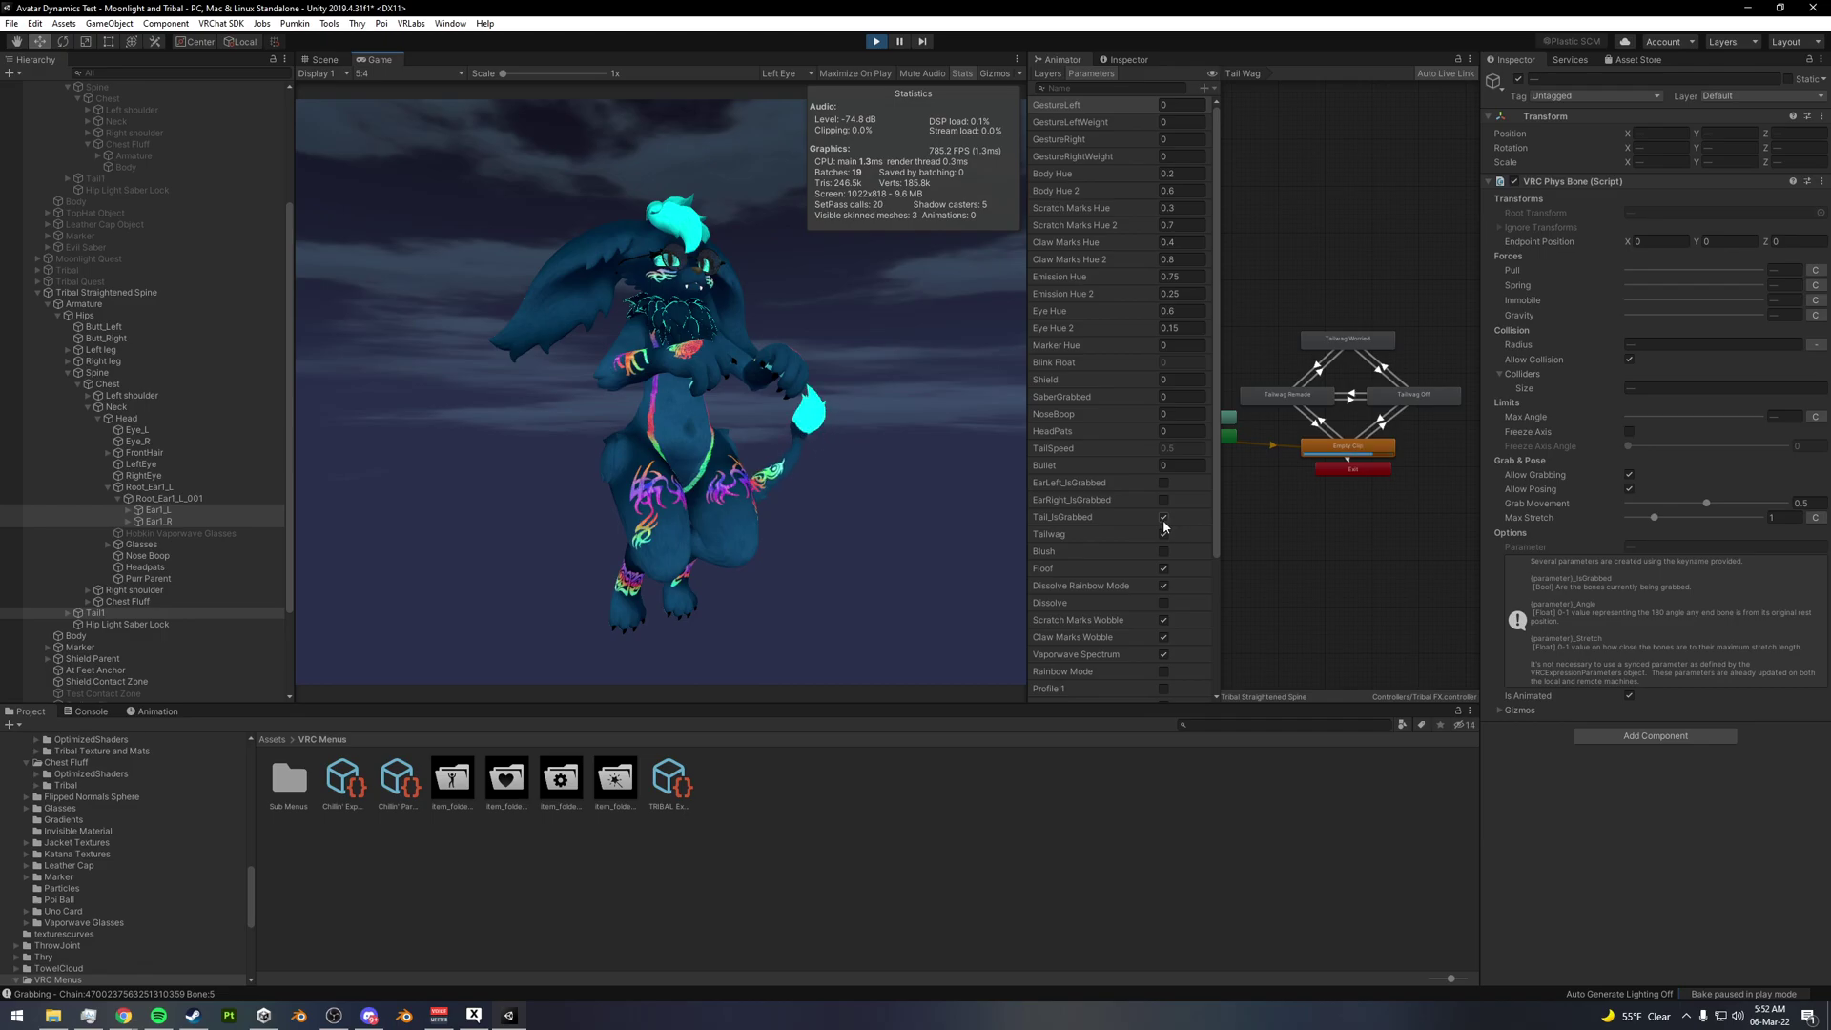
left_click(1163, 516)
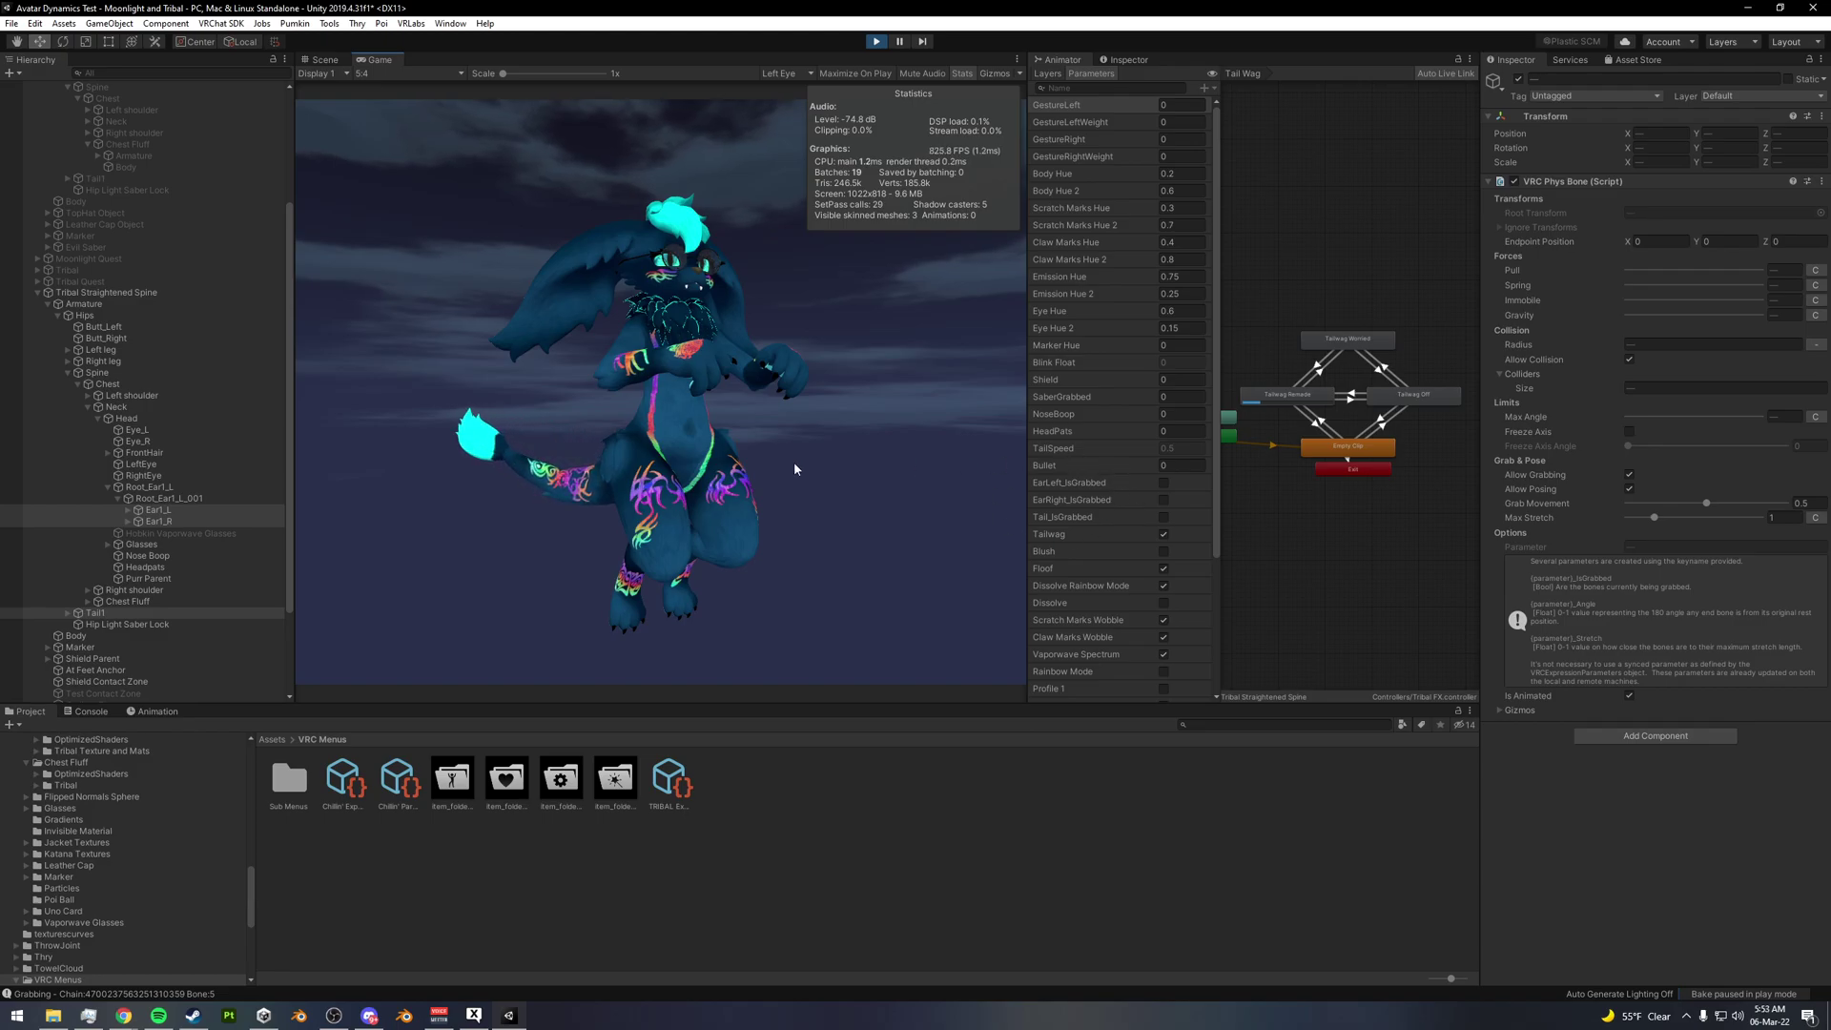
- Grab each ear in turn to check the ear grab parameters in the animator, and end play mode
left_click_drag(564, 323, 597, 188)
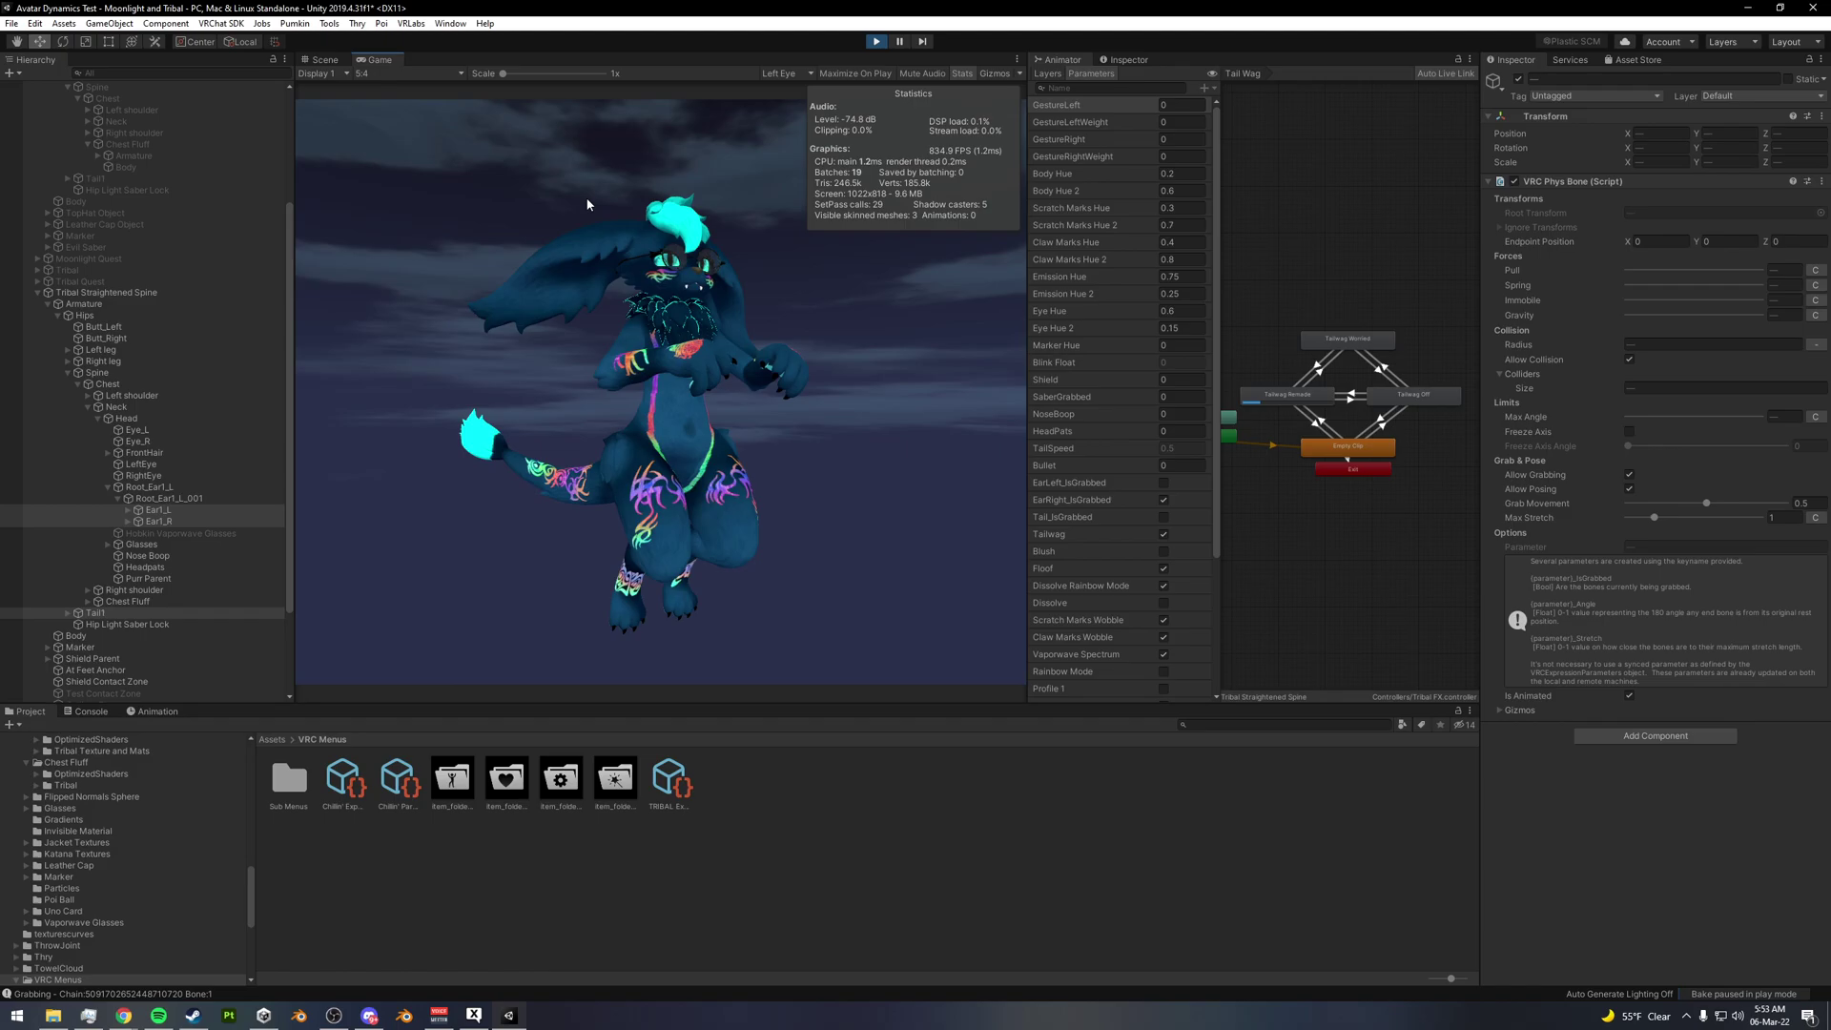
left_click_drag(723, 300, 828, 261)
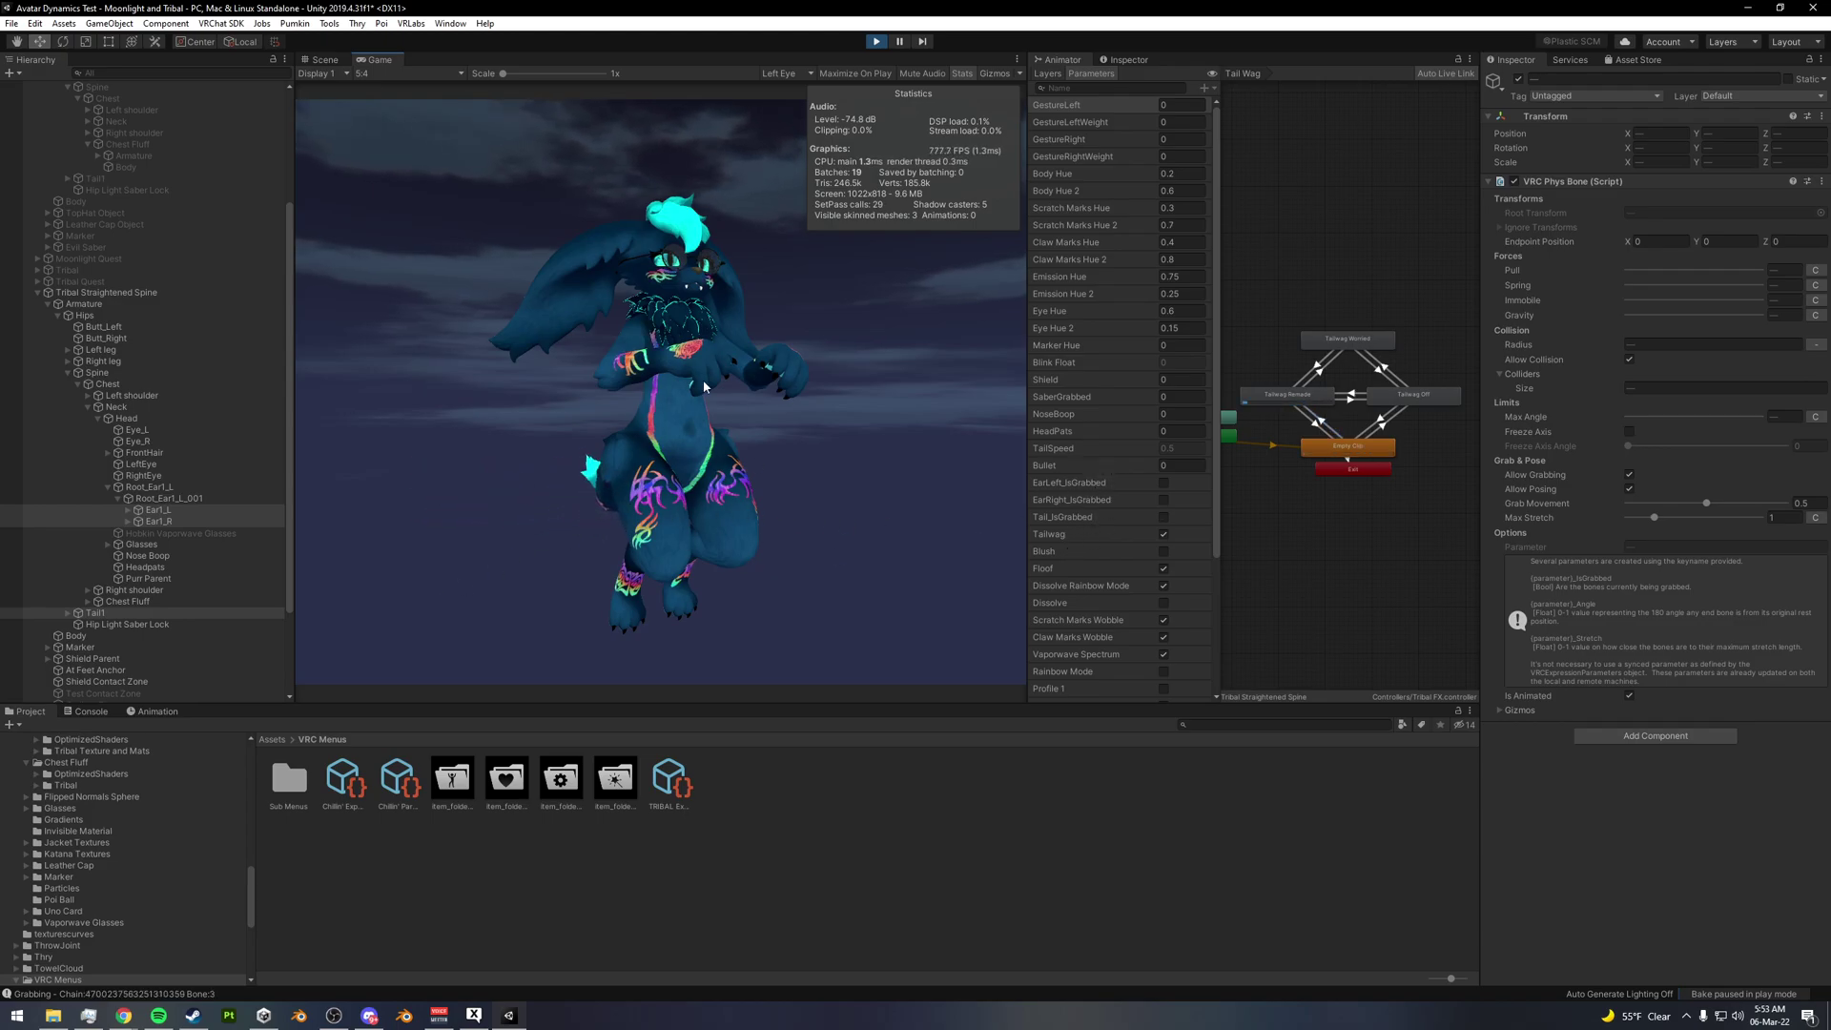
left_click(875, 41)
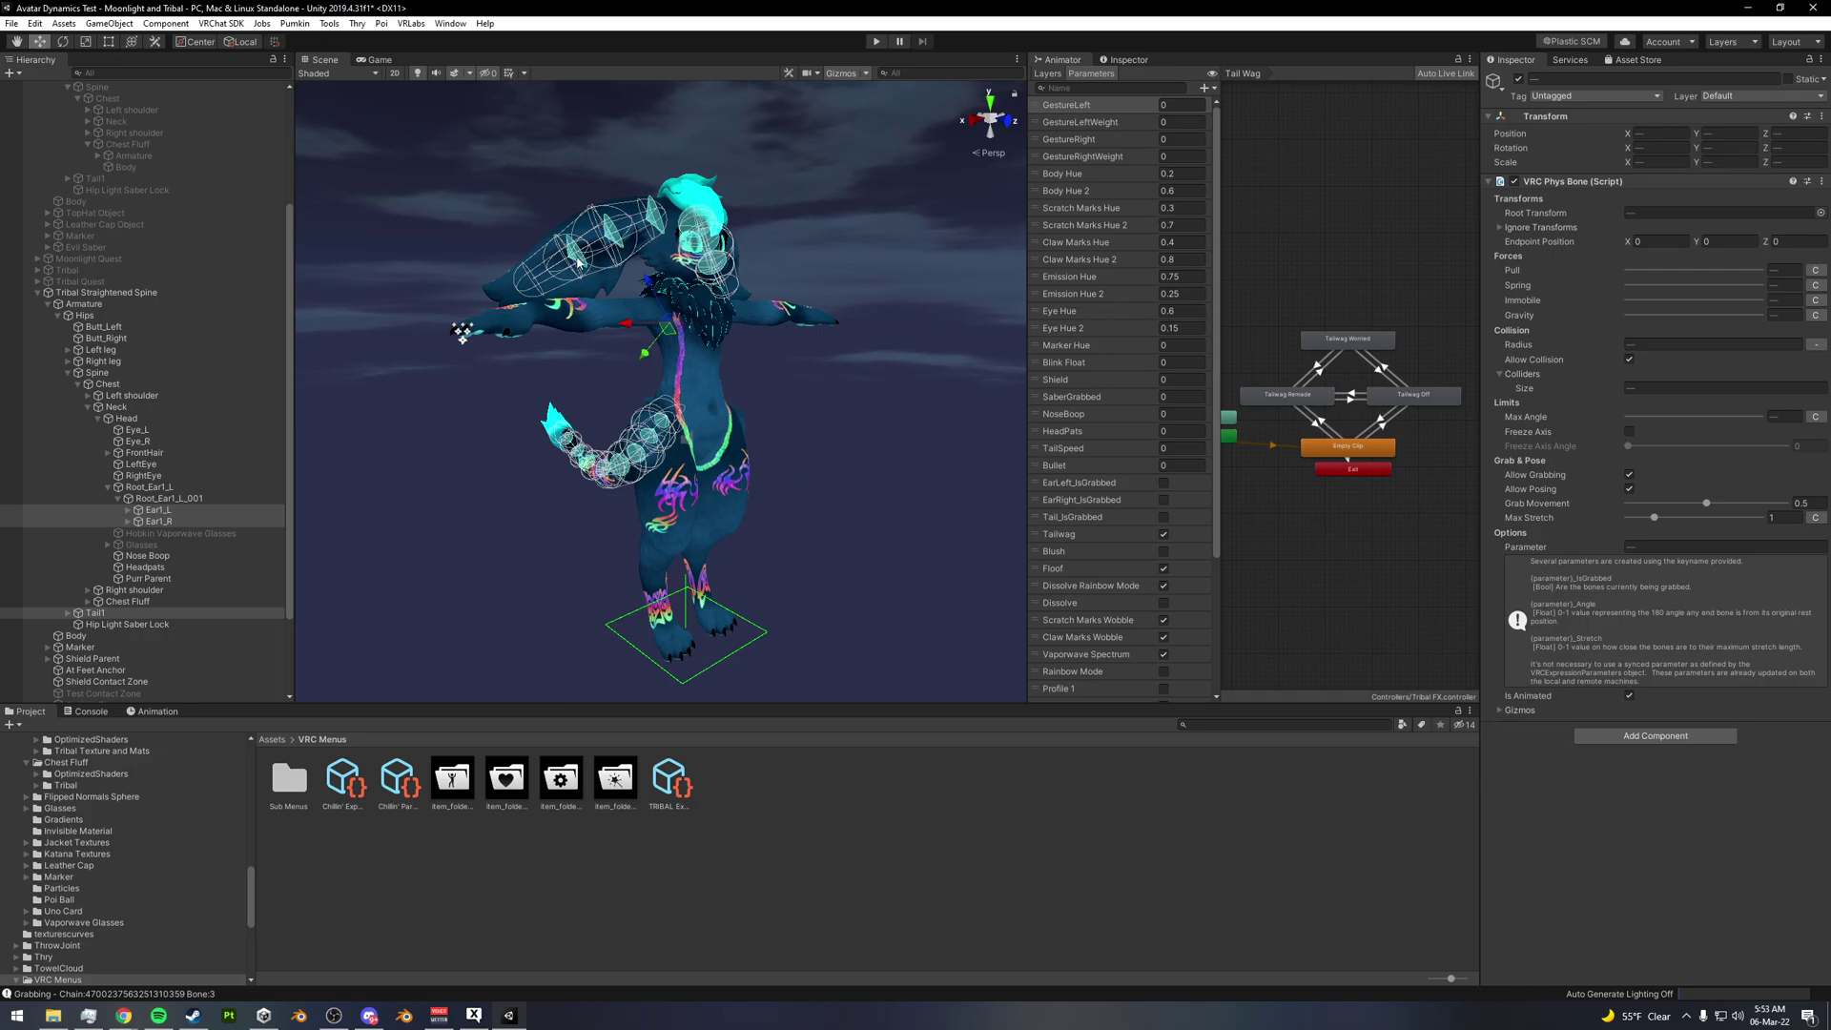
- Examine the tail and ear PhysBones from several sides of the avatar, and select Tail1 alone to show its PhysBone settings
left_click_drag(751, 452, 1087, 440, "alt")
left_click_drag(794, 424, 828, 412, "alt")
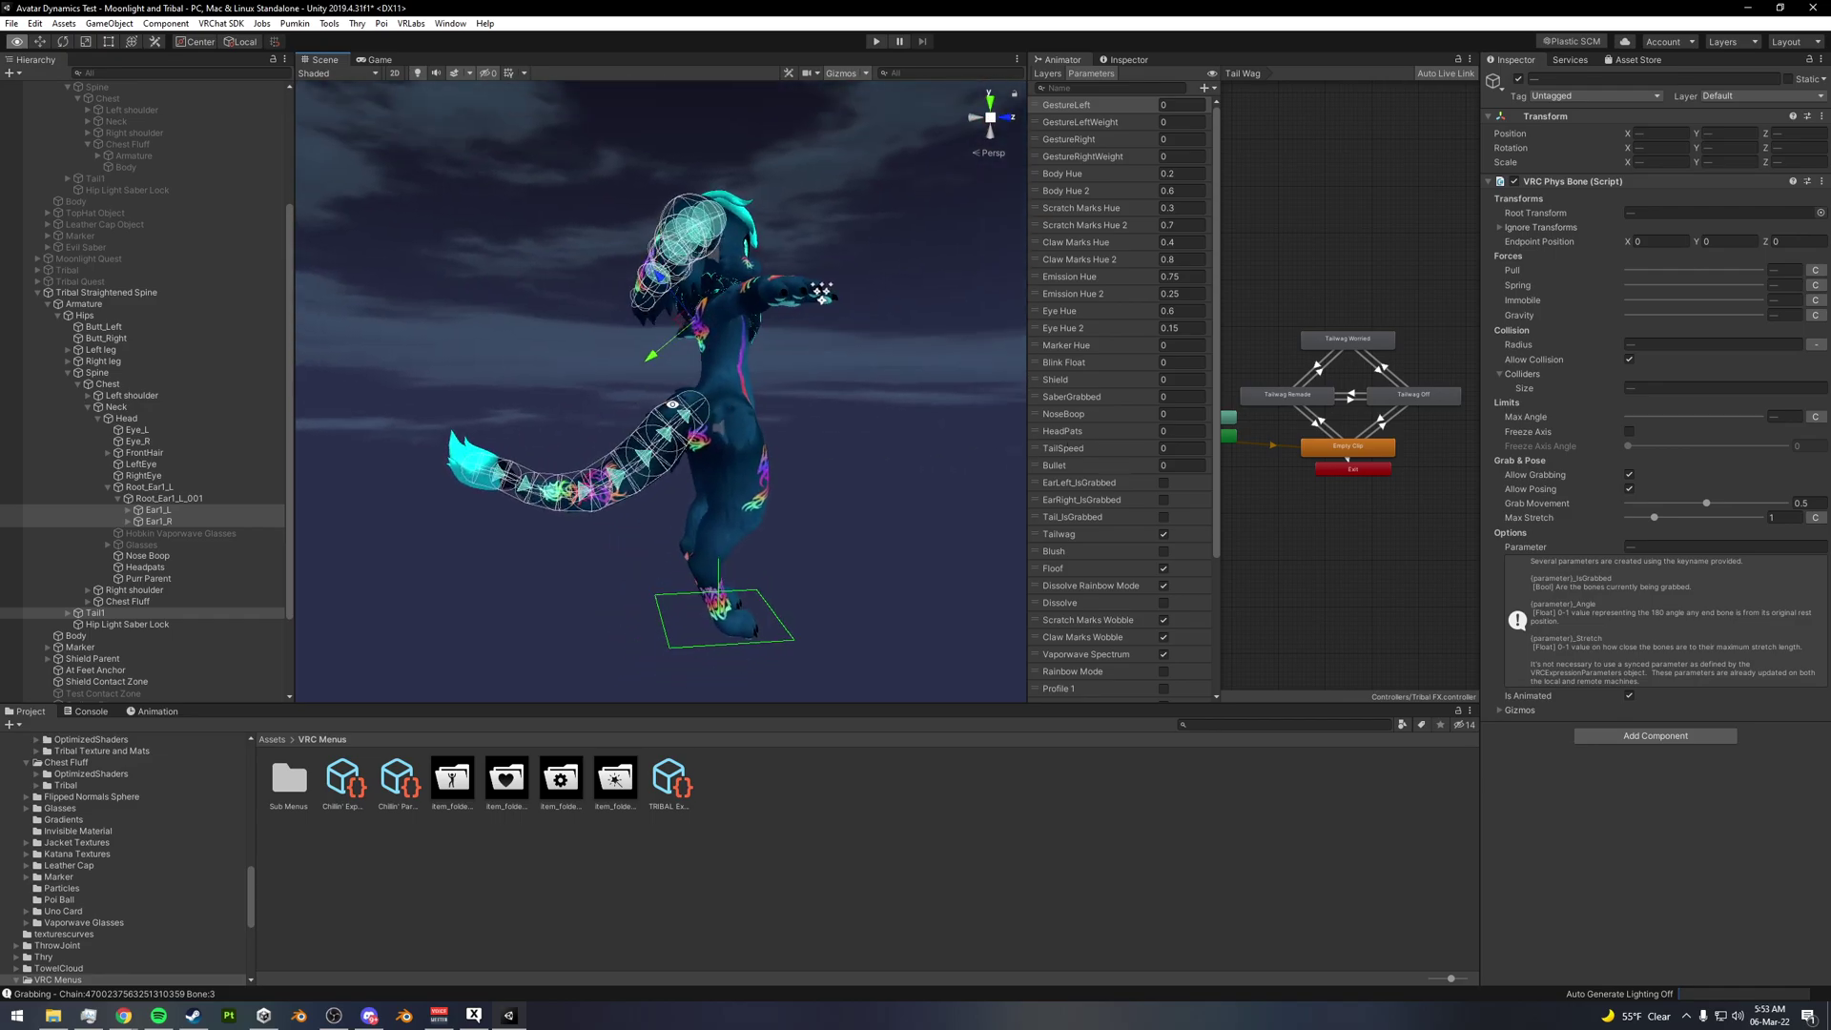
right_click_drag(724, 424, 788, 442, "alt")
mouse_move(787, 441)
left_mouse_down("alt")
mouse_move(970, 433)
mouse_move(801, 426)
left_mouse_up("alt")
right_click_drag(801, 425, 710, 423, "alt")
left_click_drag(711, 423, 438, 410, "alt")
left_click_drag(830, 389, 895, 385, "alt")
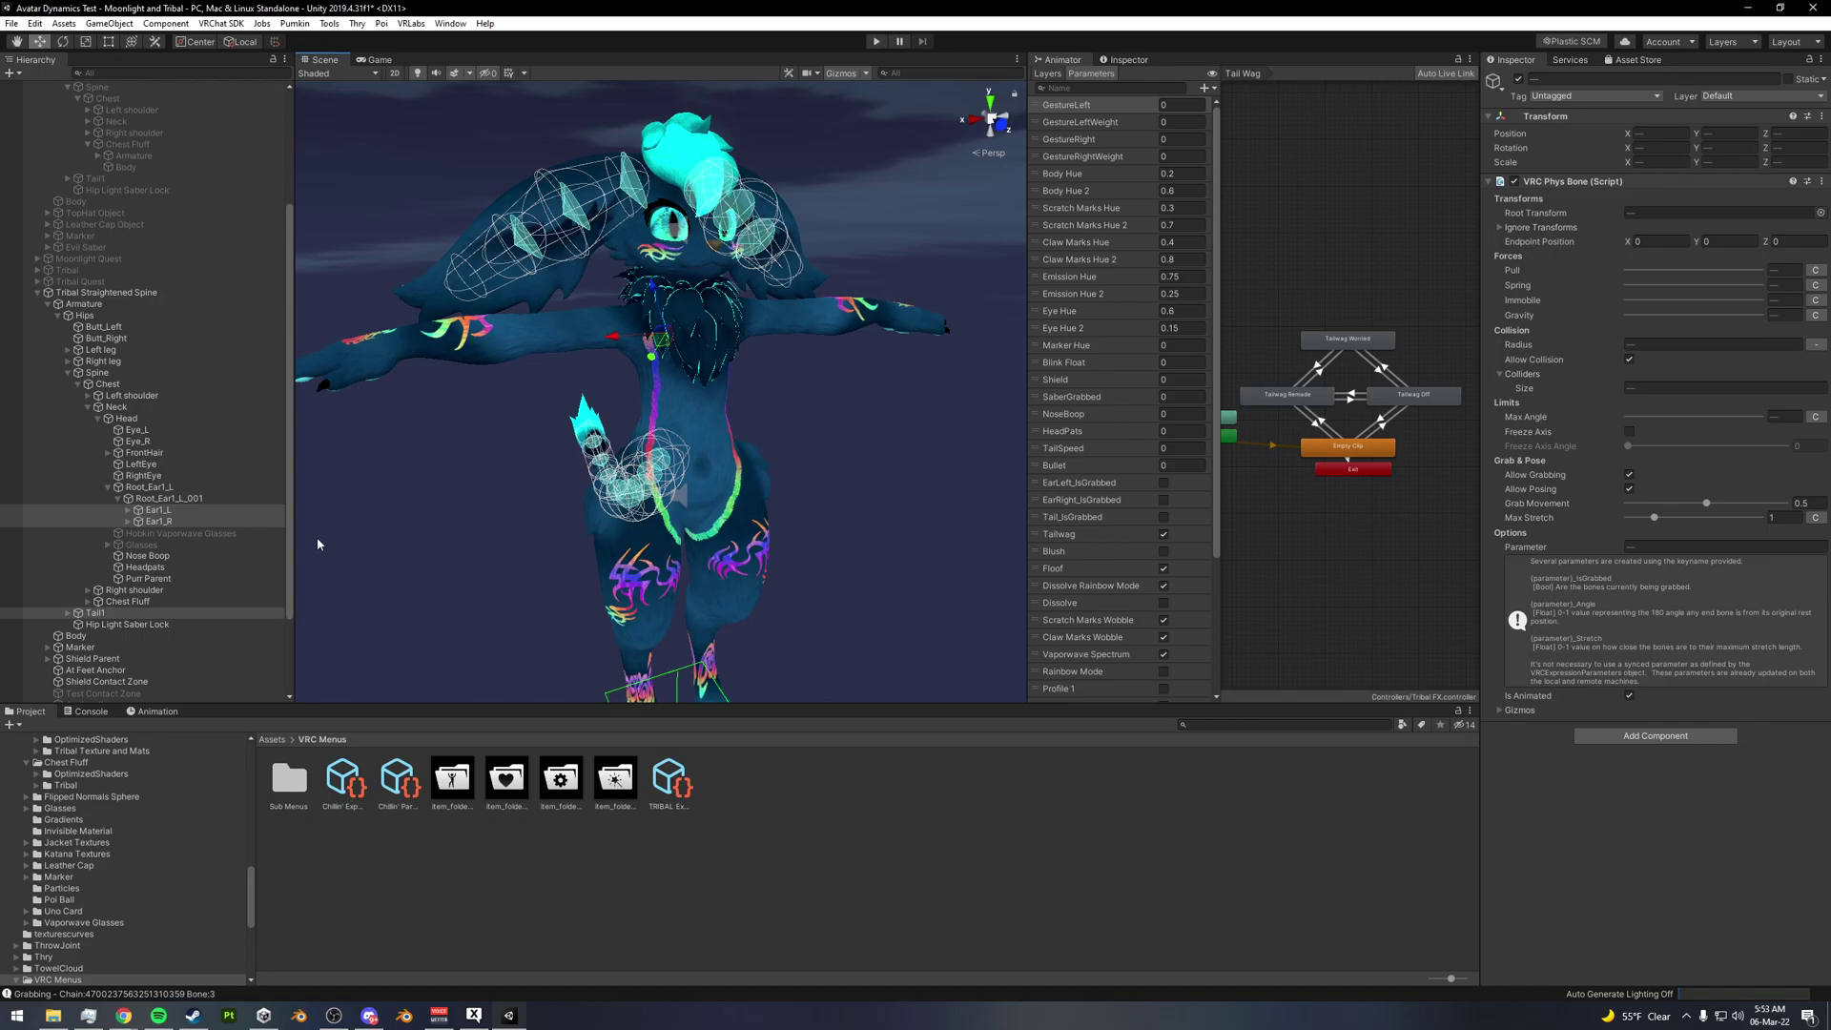
left_click(134, 614)
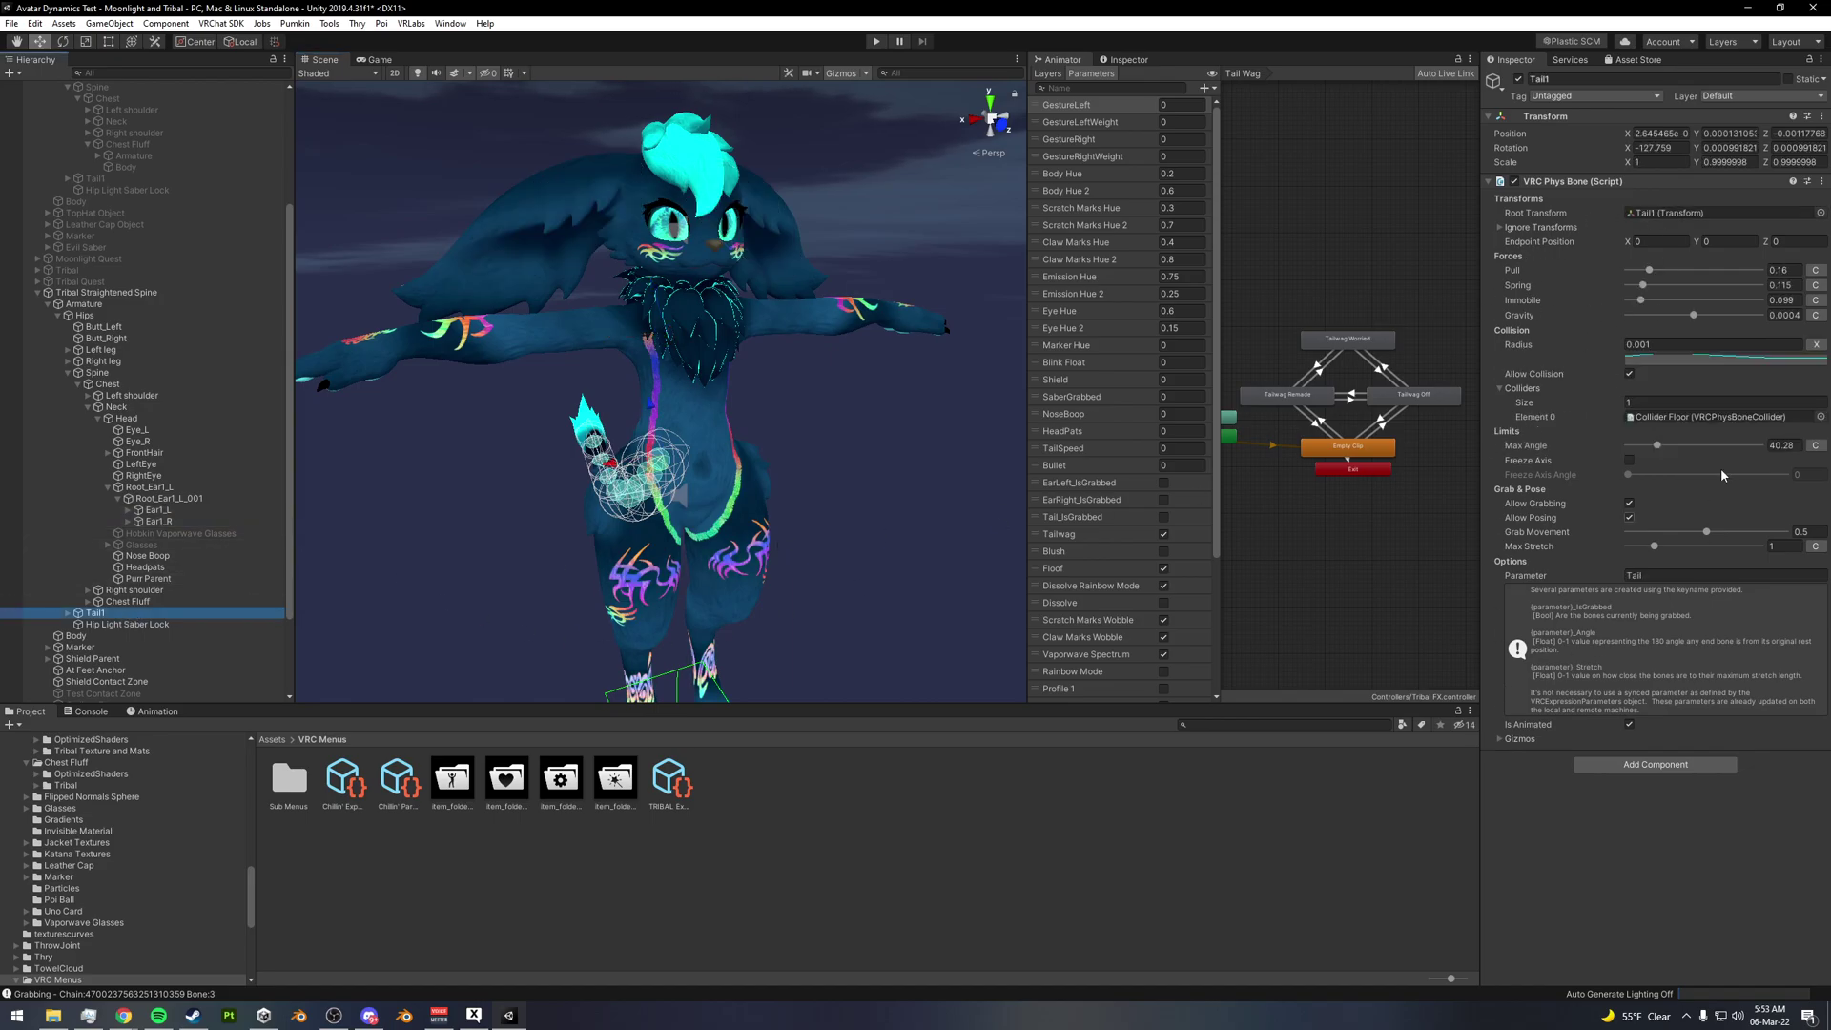